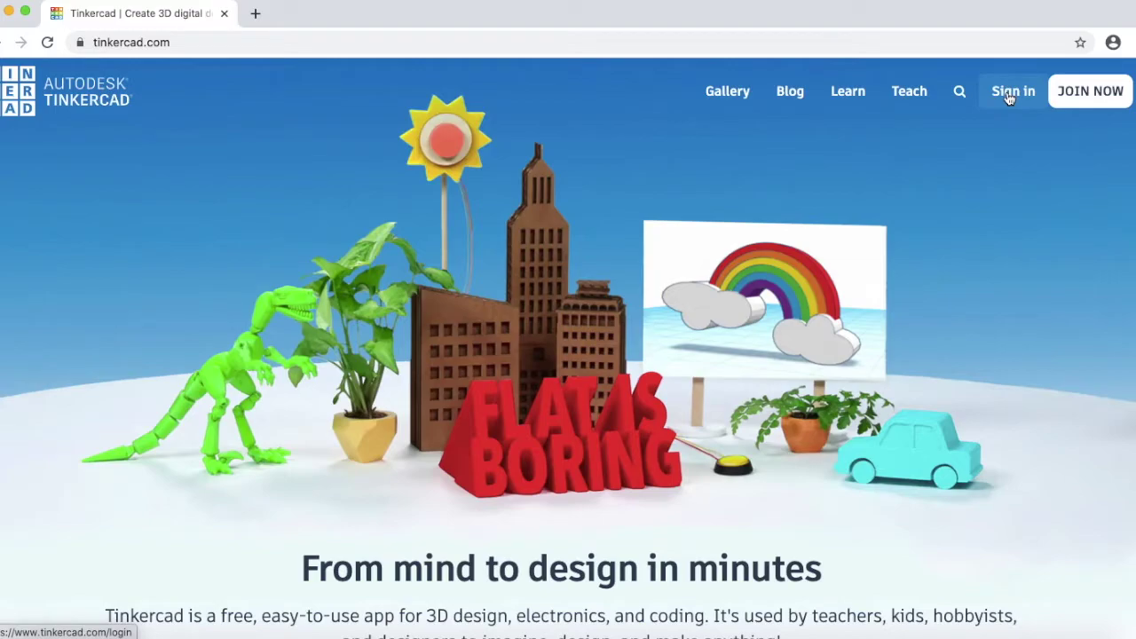
Step: Sign up for a personal Tinkercad account by email to reach the recent-designs dashboard
left_click(1097, 94)
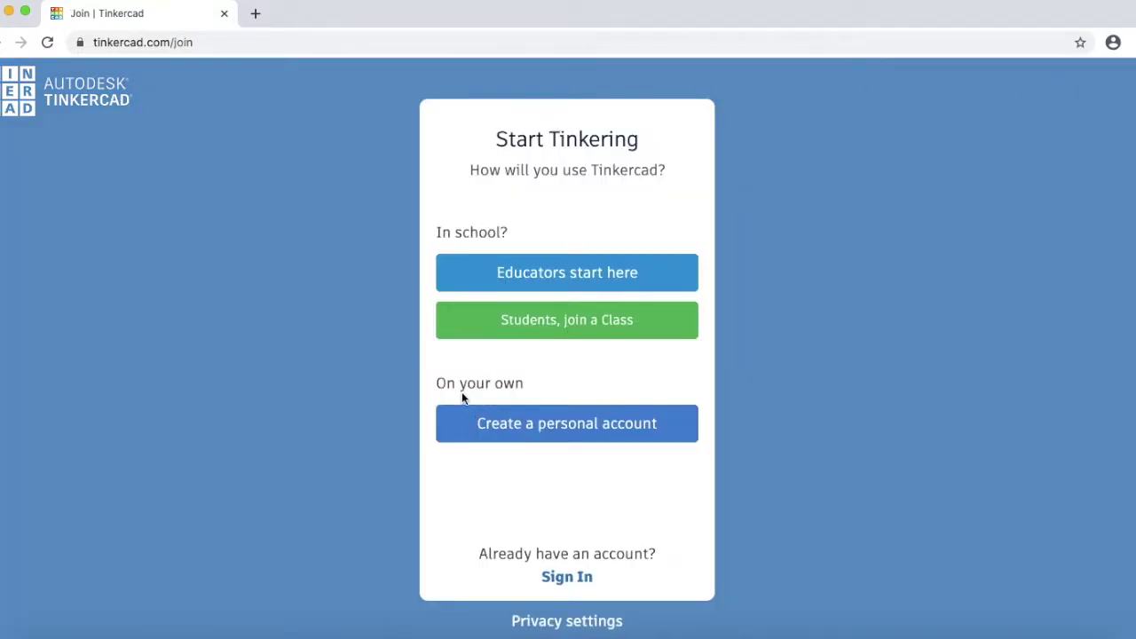
left_click(519, 426)
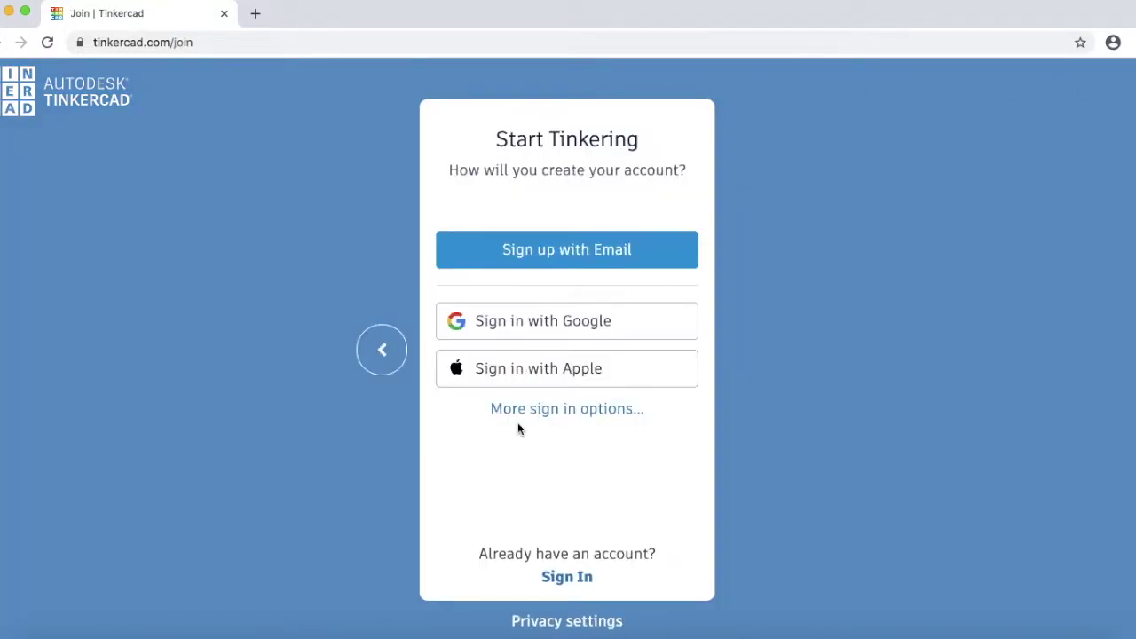
left_click(559, 255)
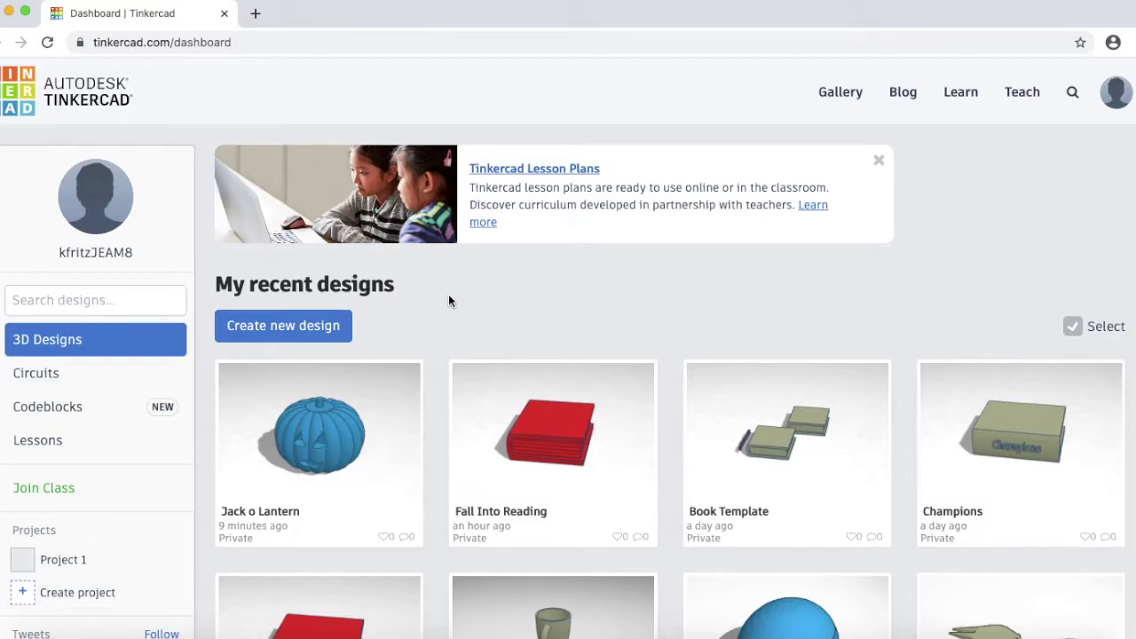
Step: Create a new blank design, which opens in the editor as 'Mighty Robo'
left_click(278, 331)
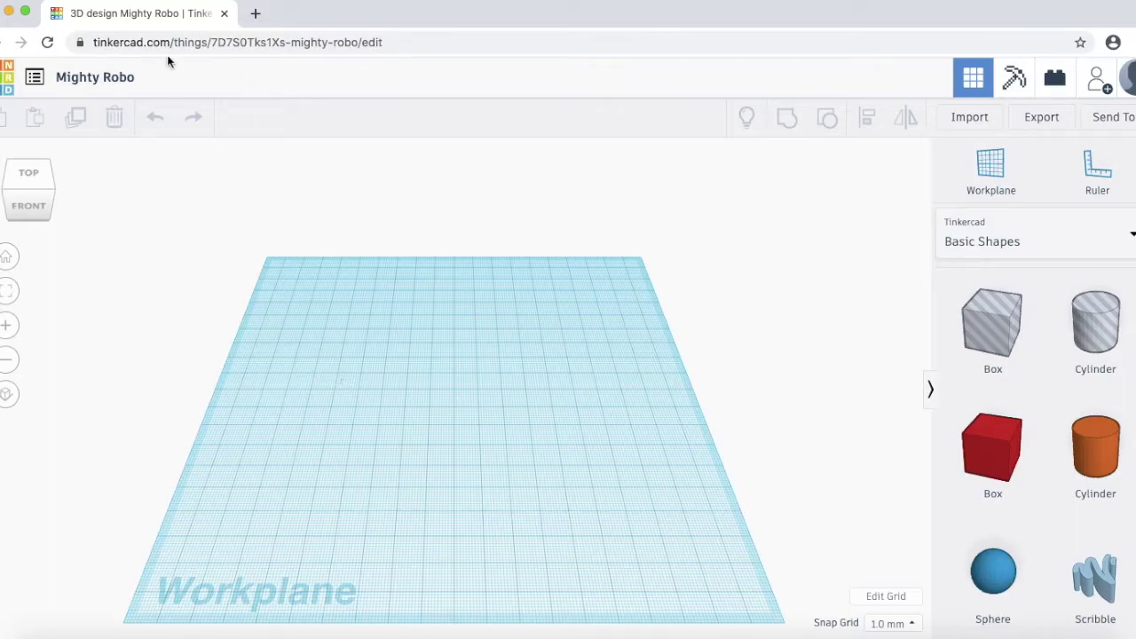
Step: Rename the design from 'Mighty Robo' to '3D Printed Jack O Lantern'
left_click(124, 78)
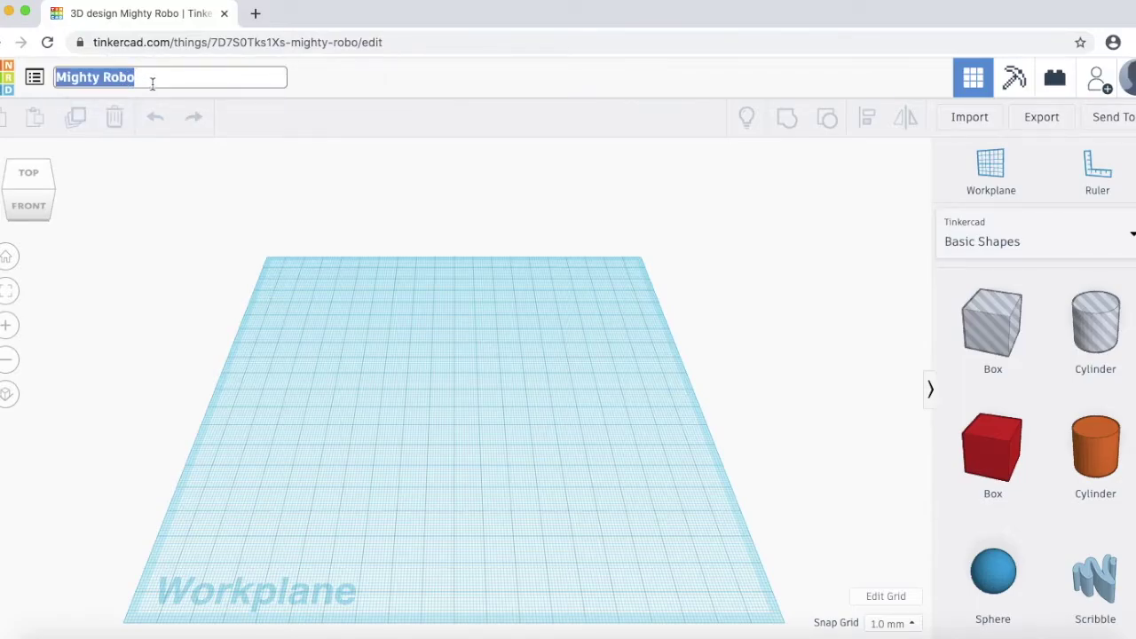
key("BackSpace")
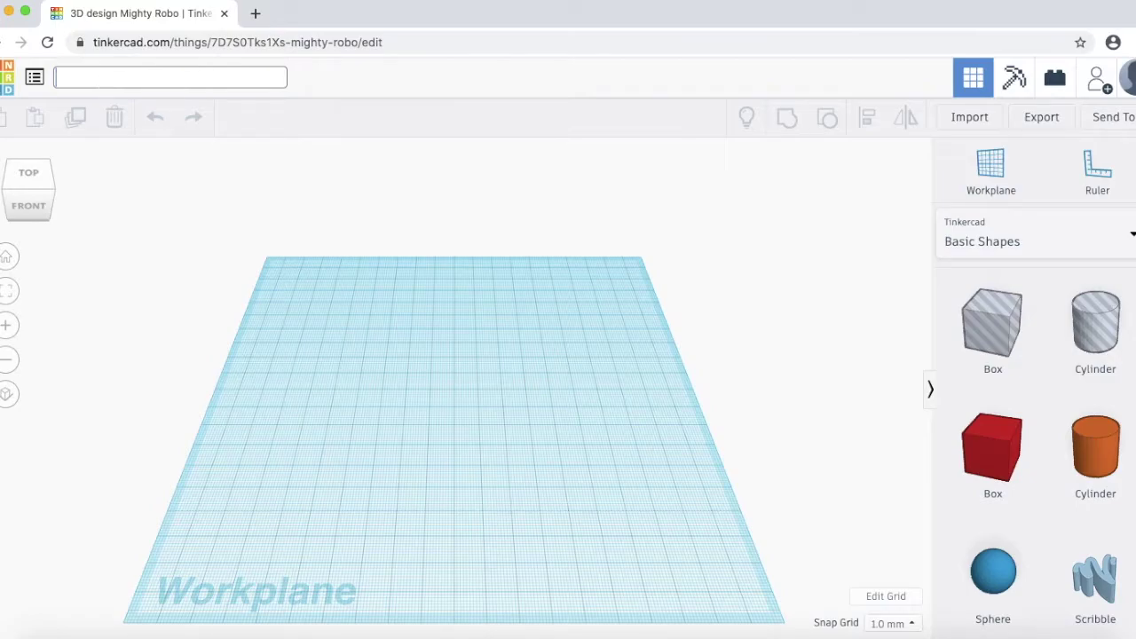
type("3D Printed Jack")
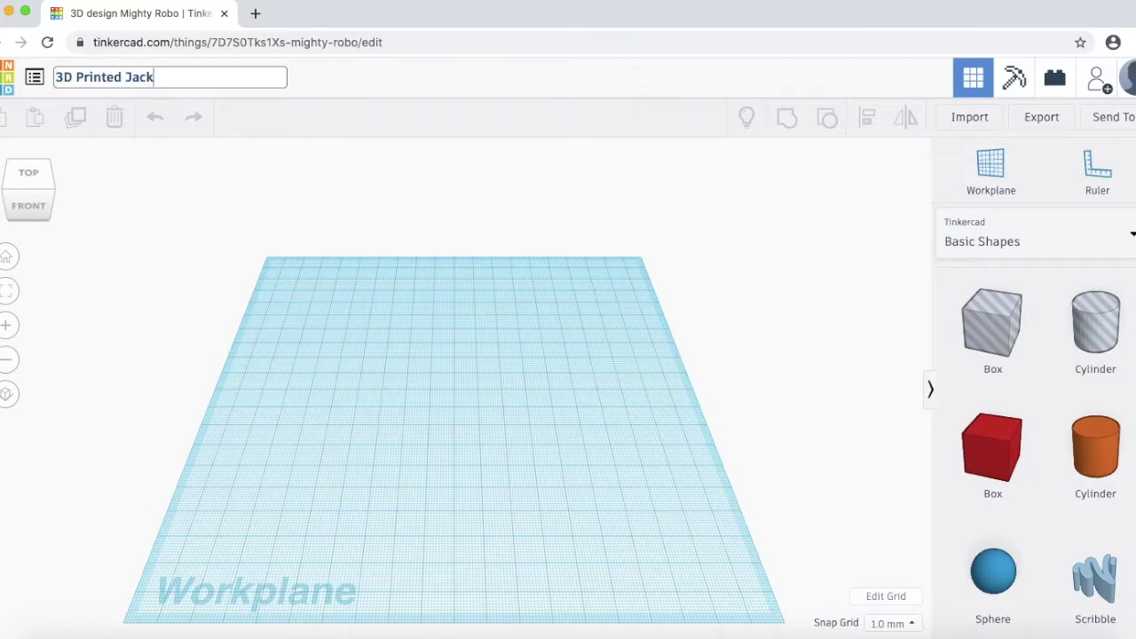
type(" O Lantern")
key("Return")
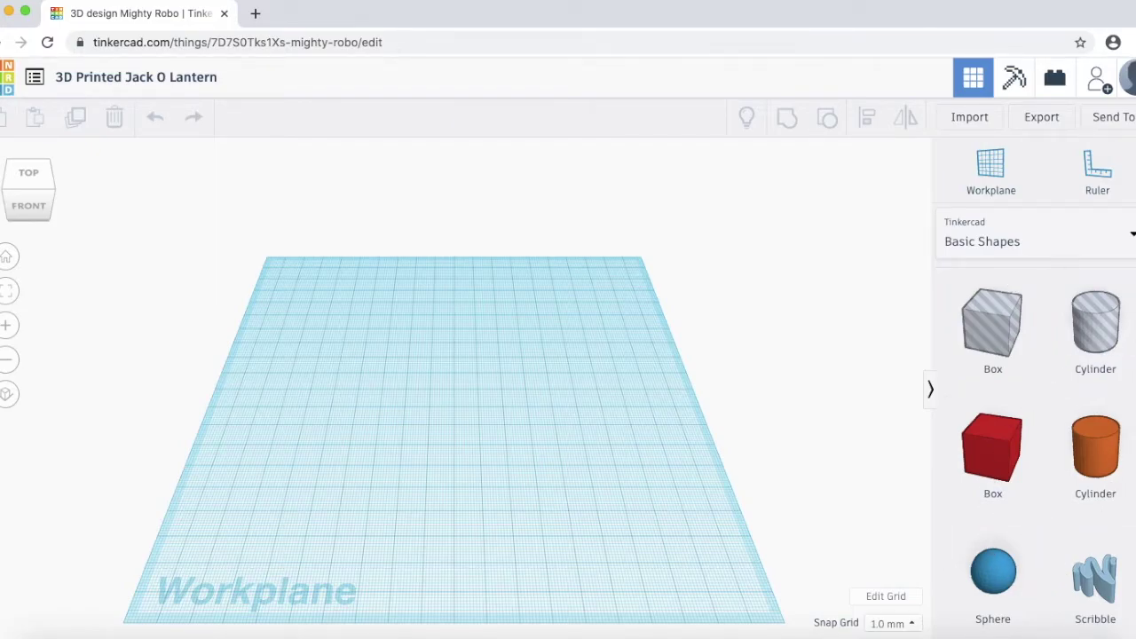
Step: Drag a Sphere from Basic Shapes onto the centre of the workplane, then deselect it
scroll(1100, 444, "down", 10)
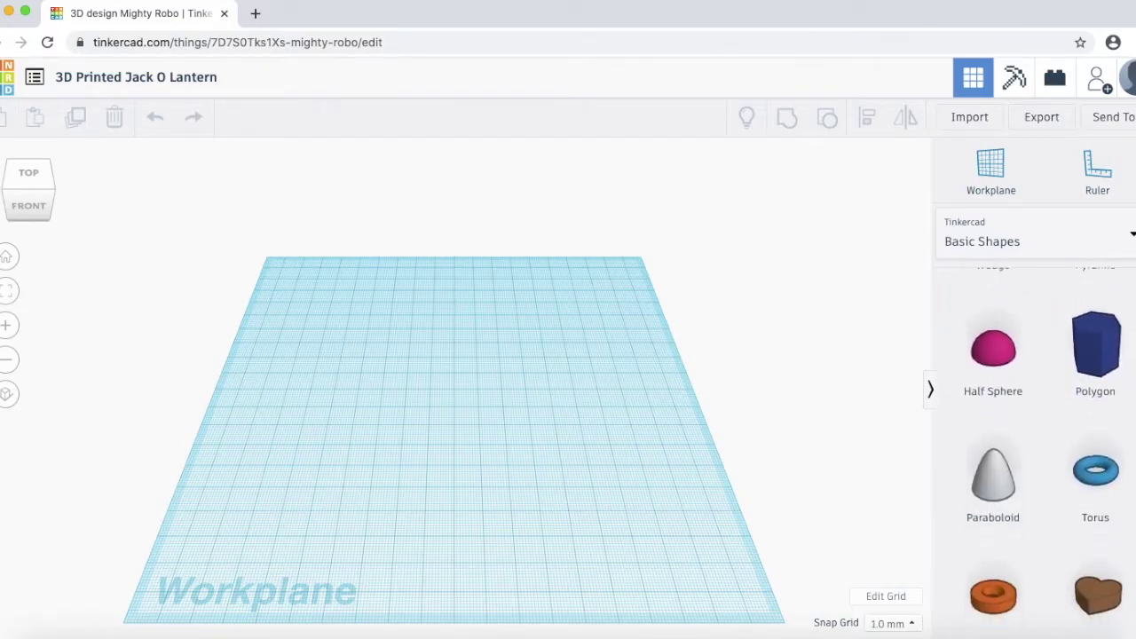
scroll(1123, 551, "up", 10)
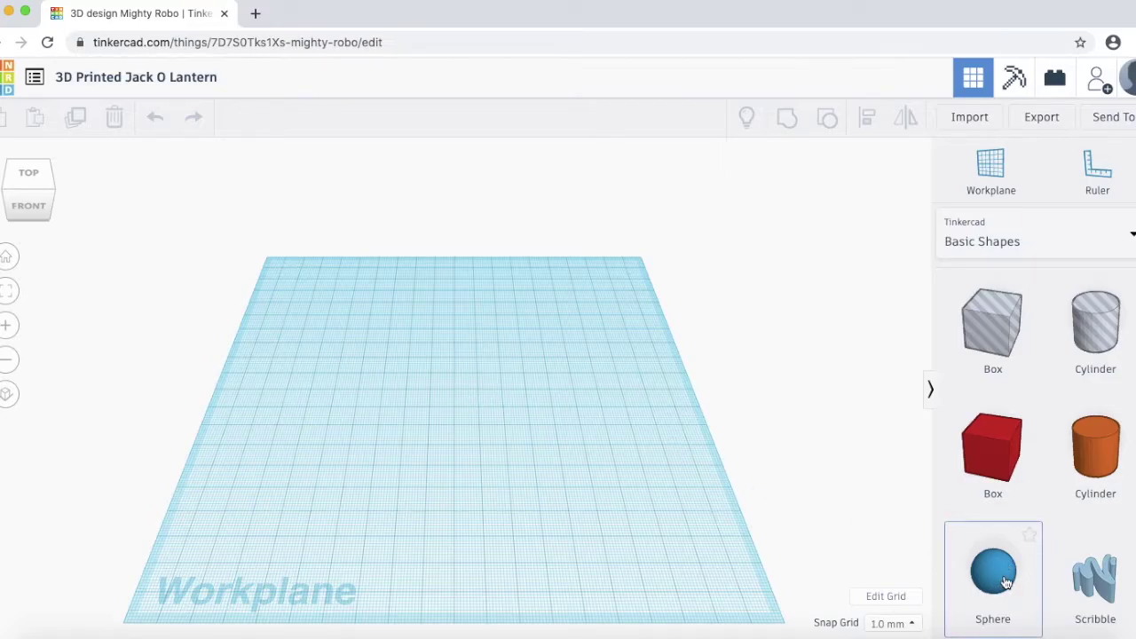
left_click_drag(964, 568, 449, 439)
left_click(543, 498)
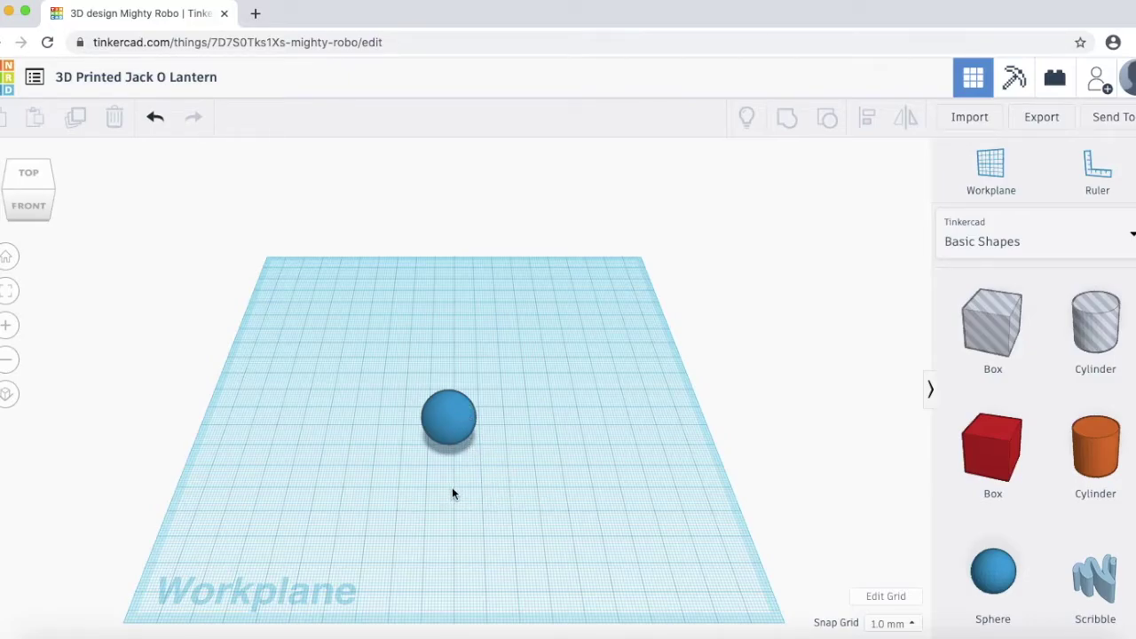
left_click(7, 329)
left_click(7, 329)
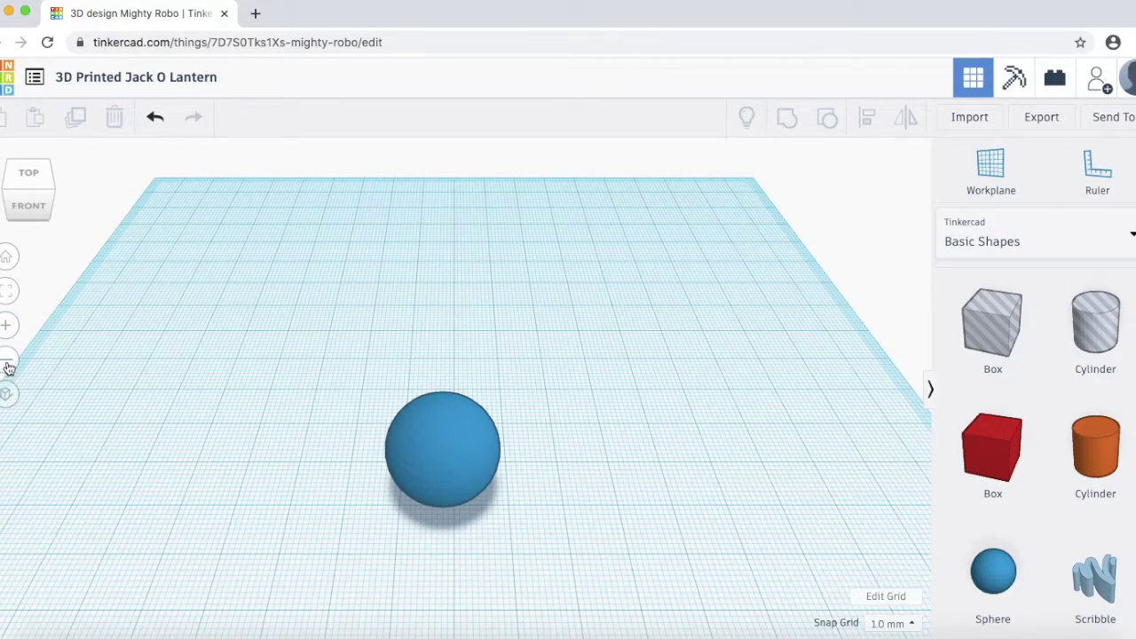
left_click(8, 363)
left_click(8, 363)
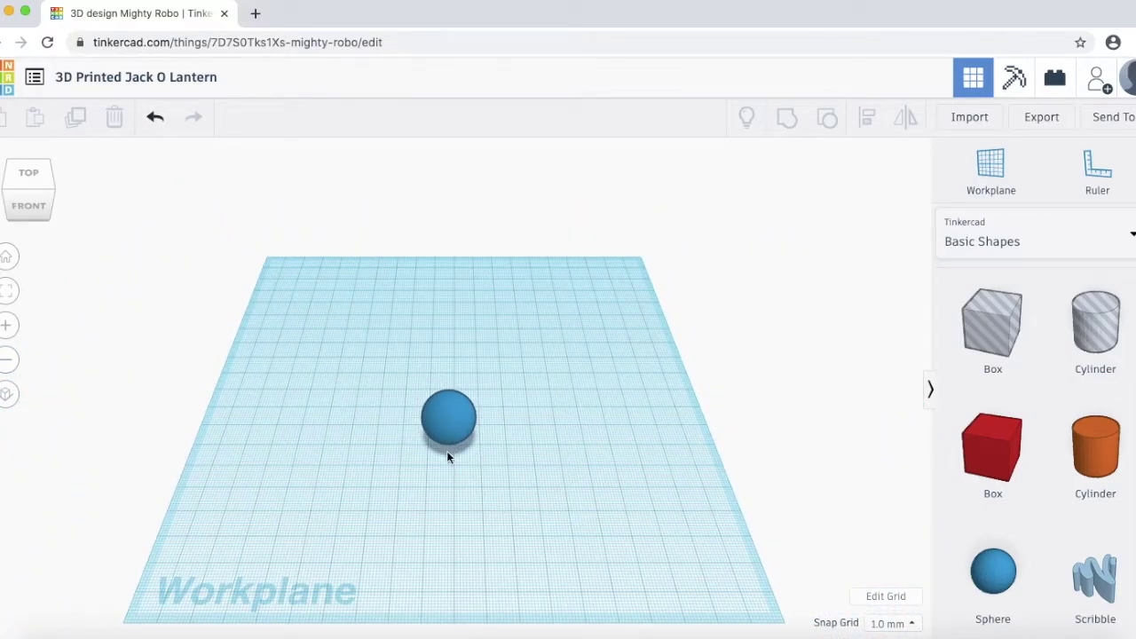
scroll(446, 457, "up", 10)
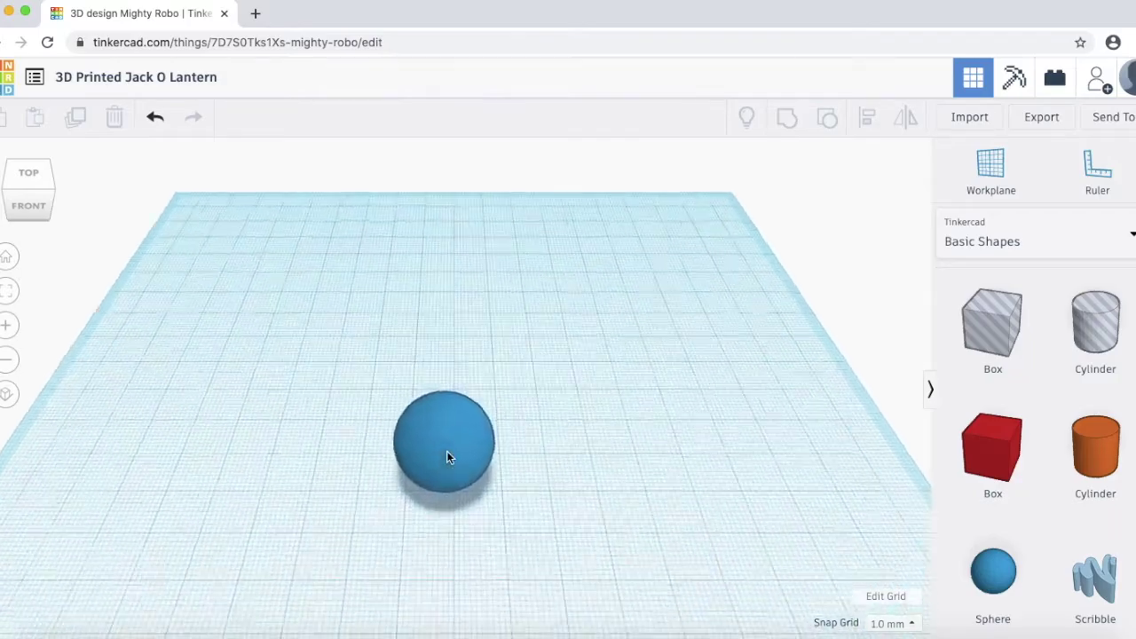
scroll(447, 453, "down", 10)
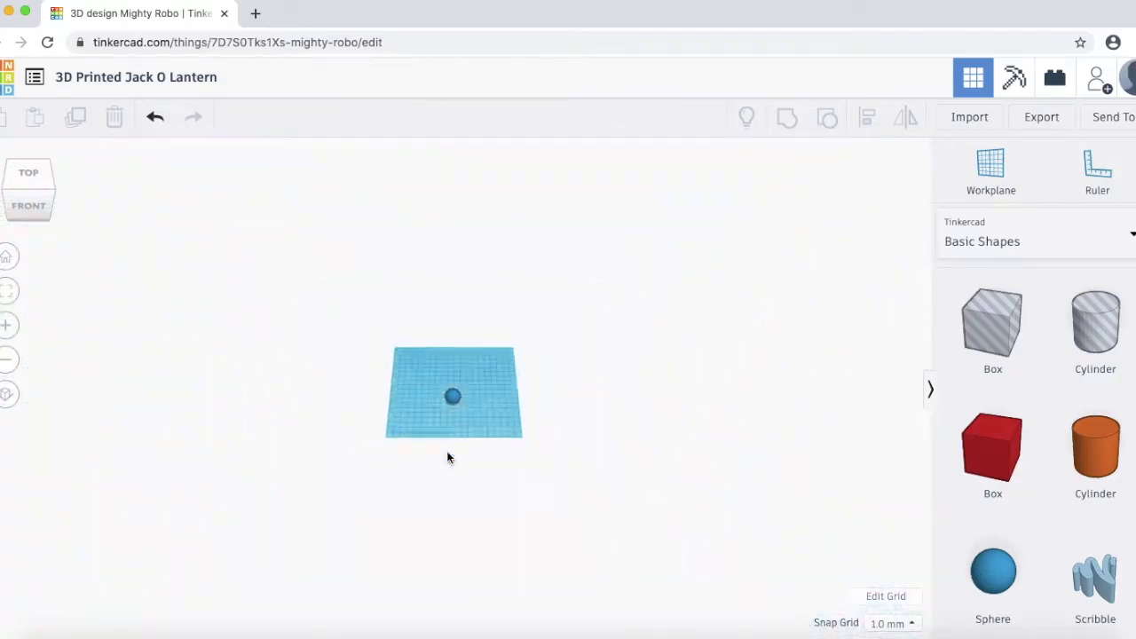
scroll(446, 453, "up", 8)
scroll(446, 452, "down", 3)
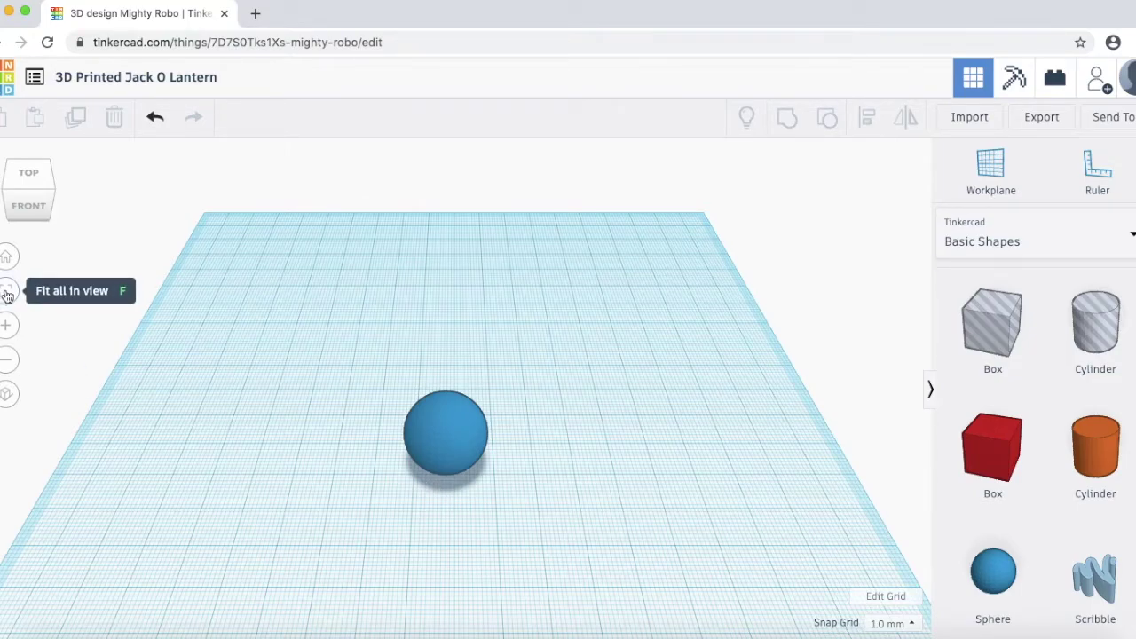
left_click(7, 295)
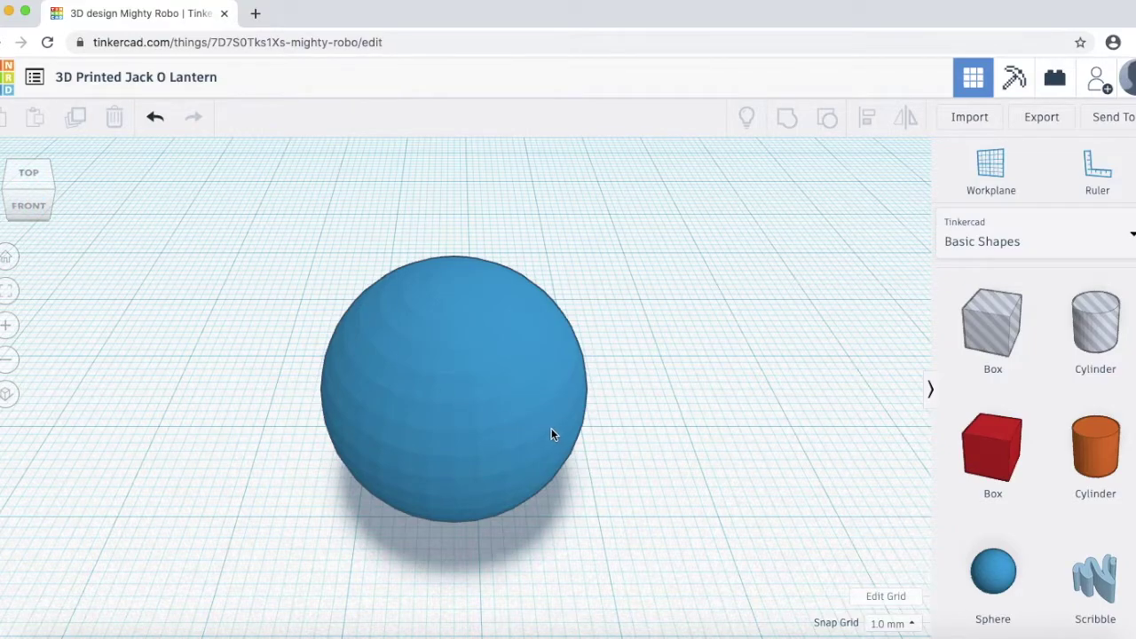
right_click_drag(553, 434, 178, 355)
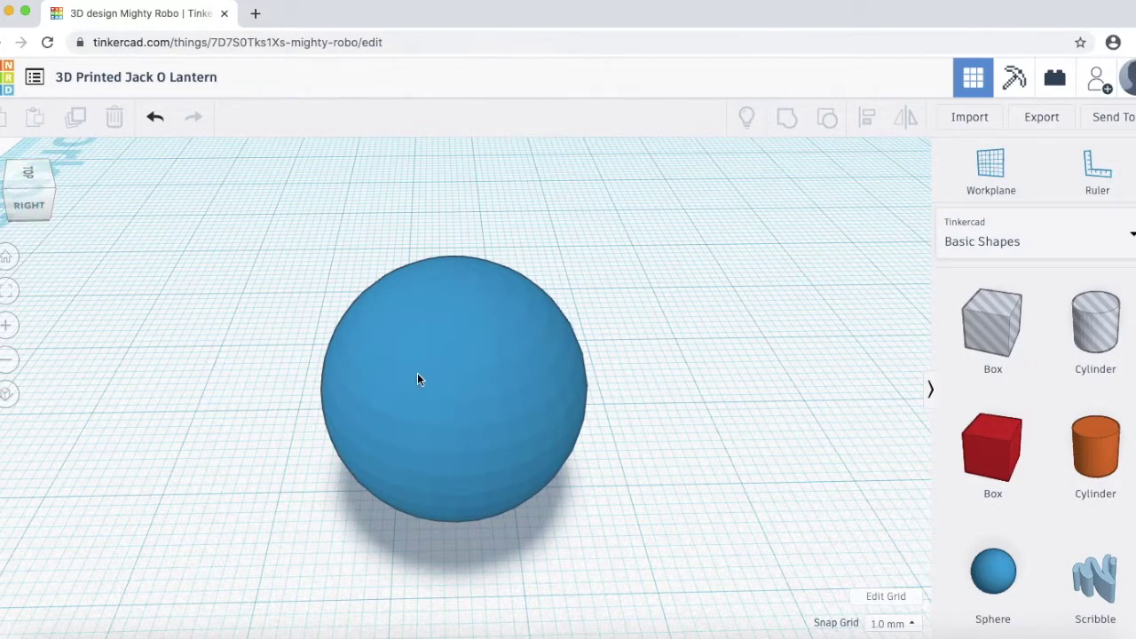
right_click_drag(417, 372, 715, 325)
scroll(559, 344, "down", 5)
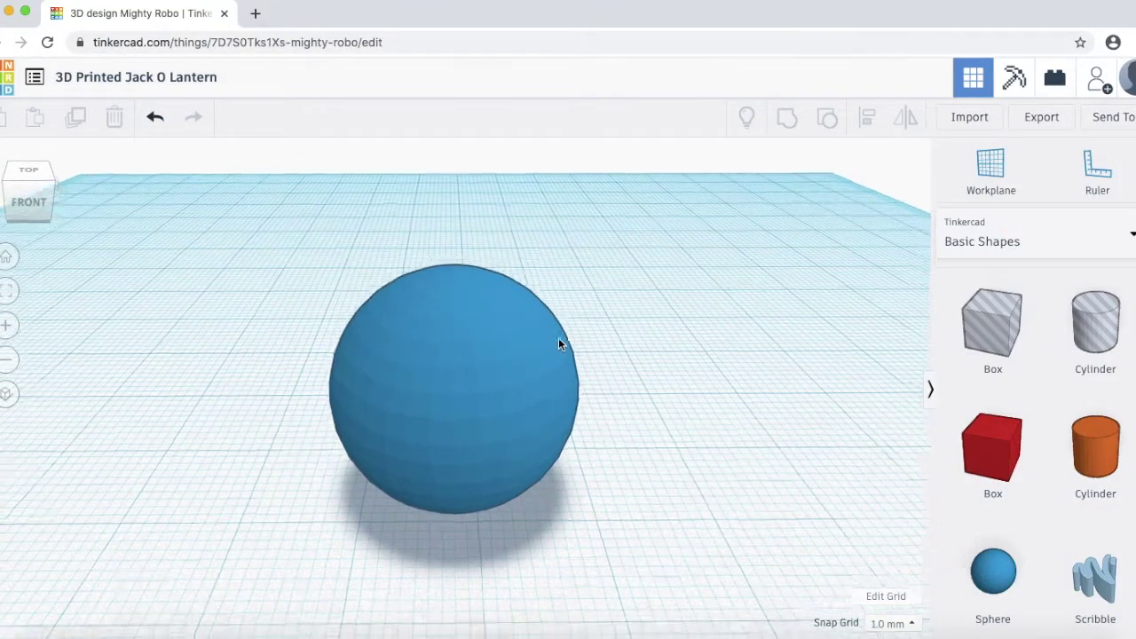
key("ctrl+a")
key("f")
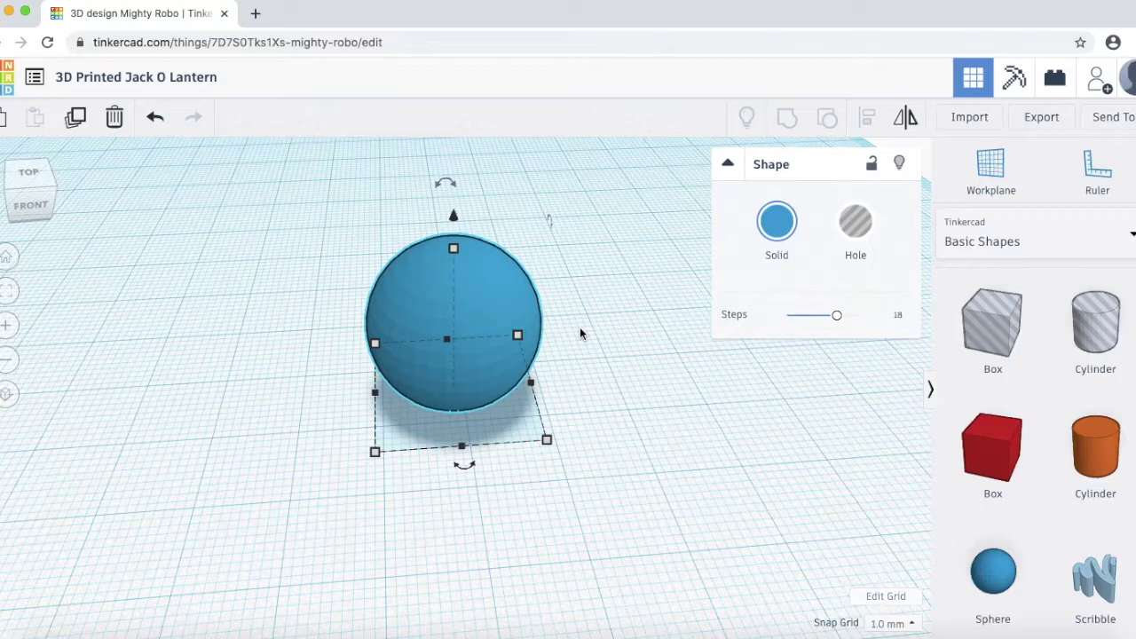
right_click_drag(580, 325, 521, 469)
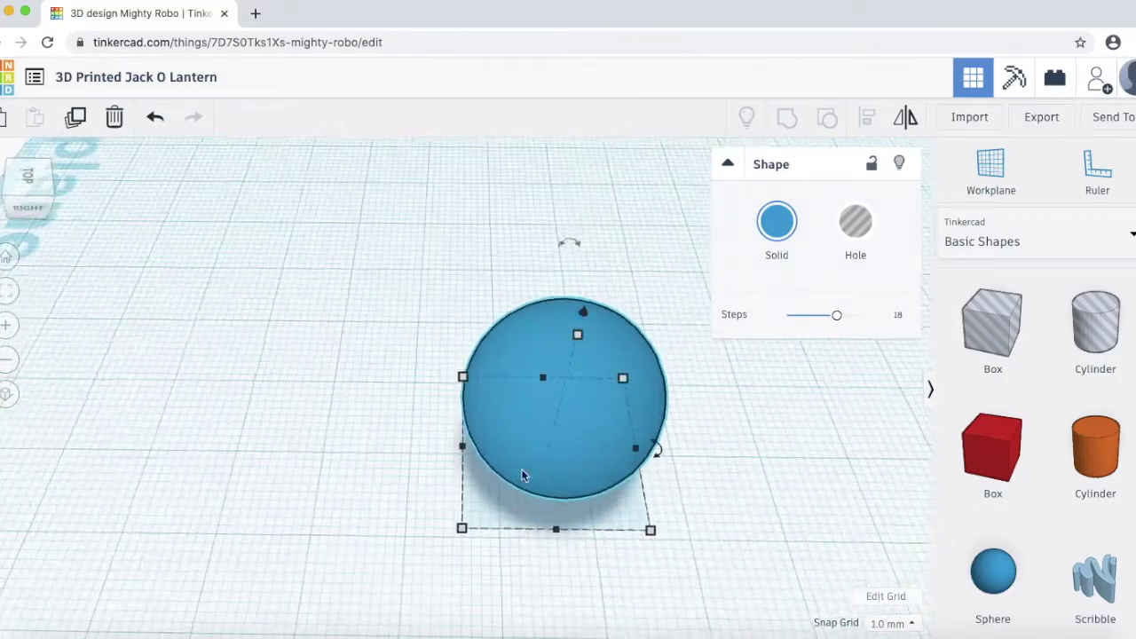
right_click_drag(700, 462, 509, 403)
scroll(510, 404, "down", 3)
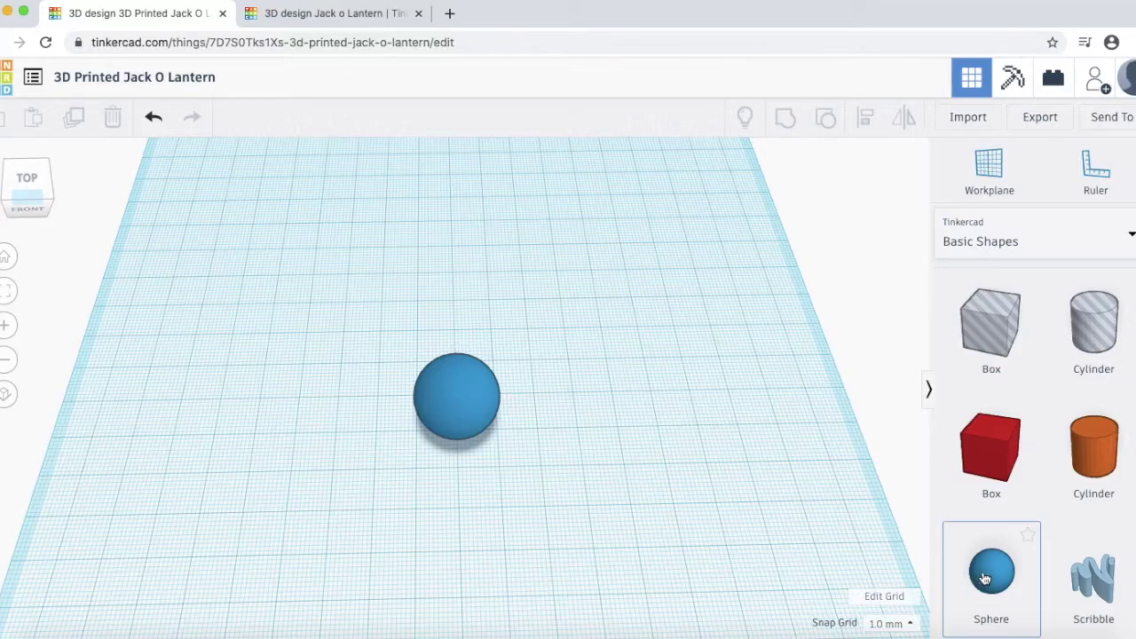
left_click(480, 411)
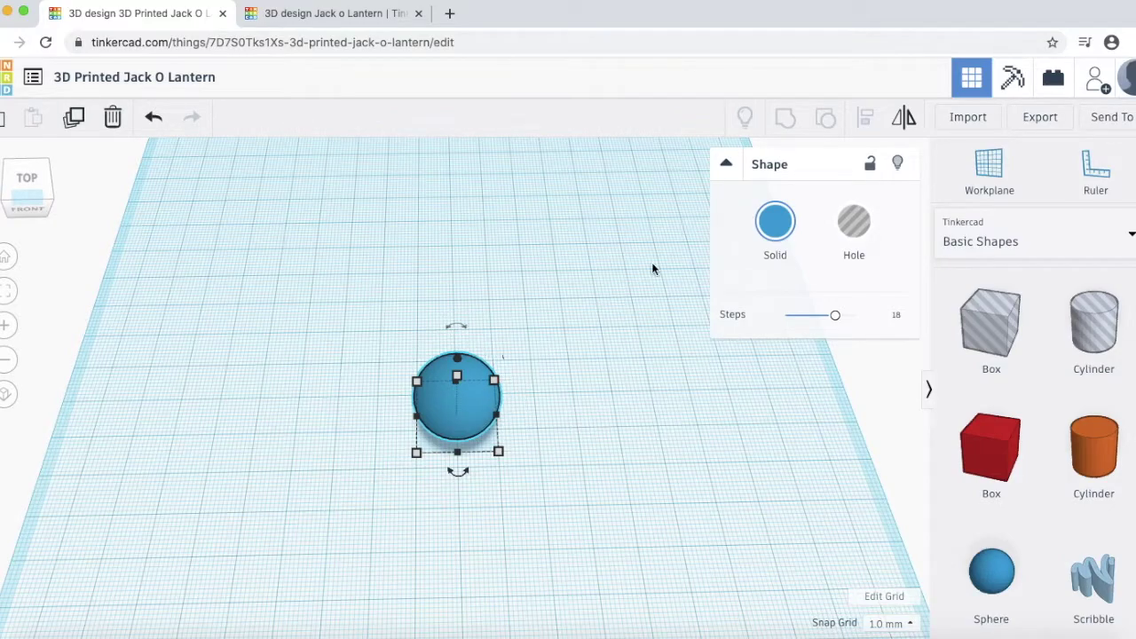
left_click(776, 232)
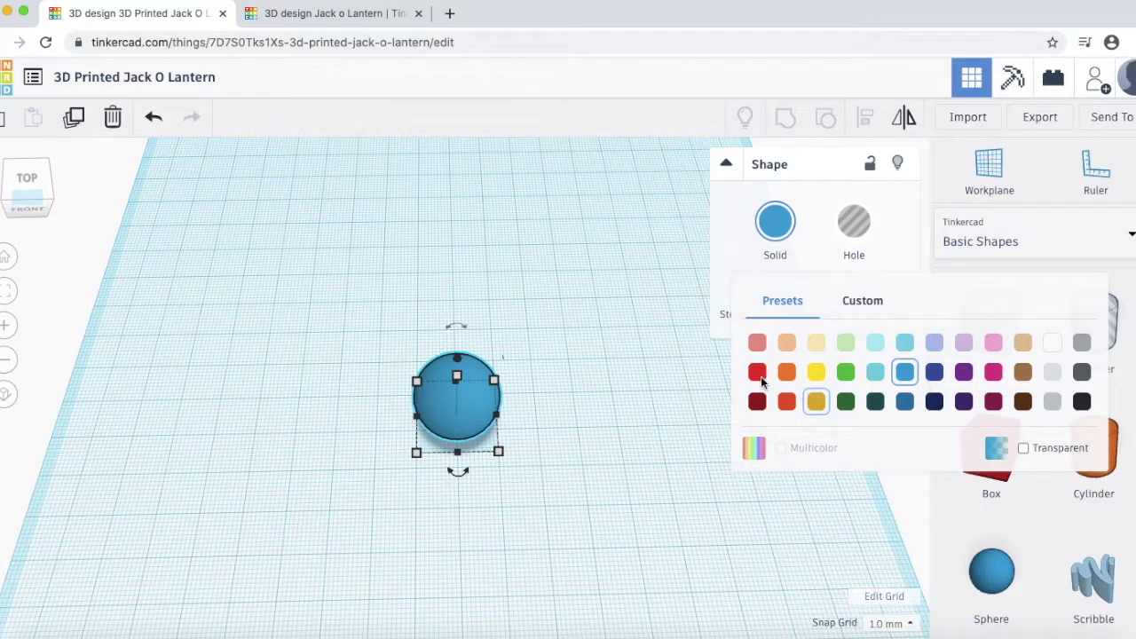
left_click(565, 334)
left_click(565, 334)
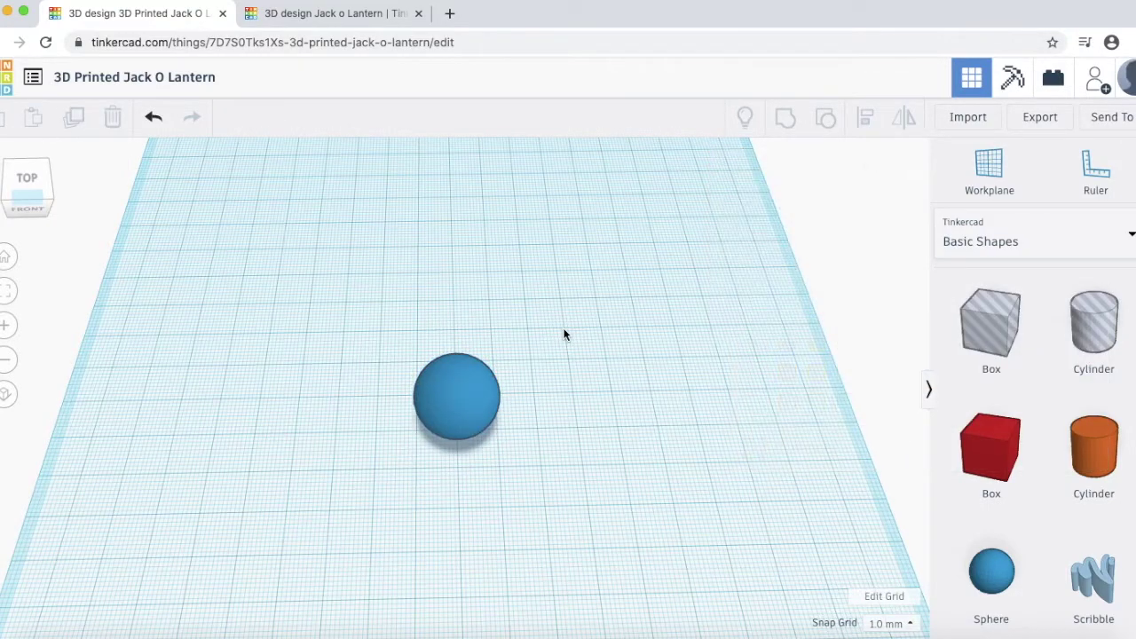
left_click(478, 397)
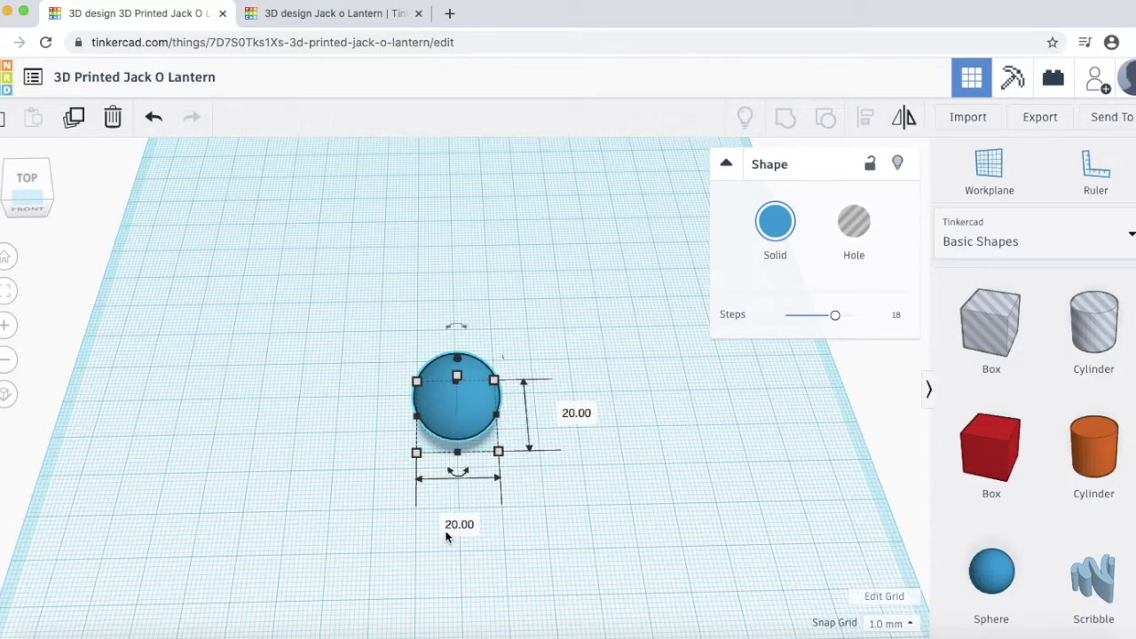
Step: Change the sphere's 20.00 dimension to 40 to stretch it into an ellipsoid
left_click(573, 414)
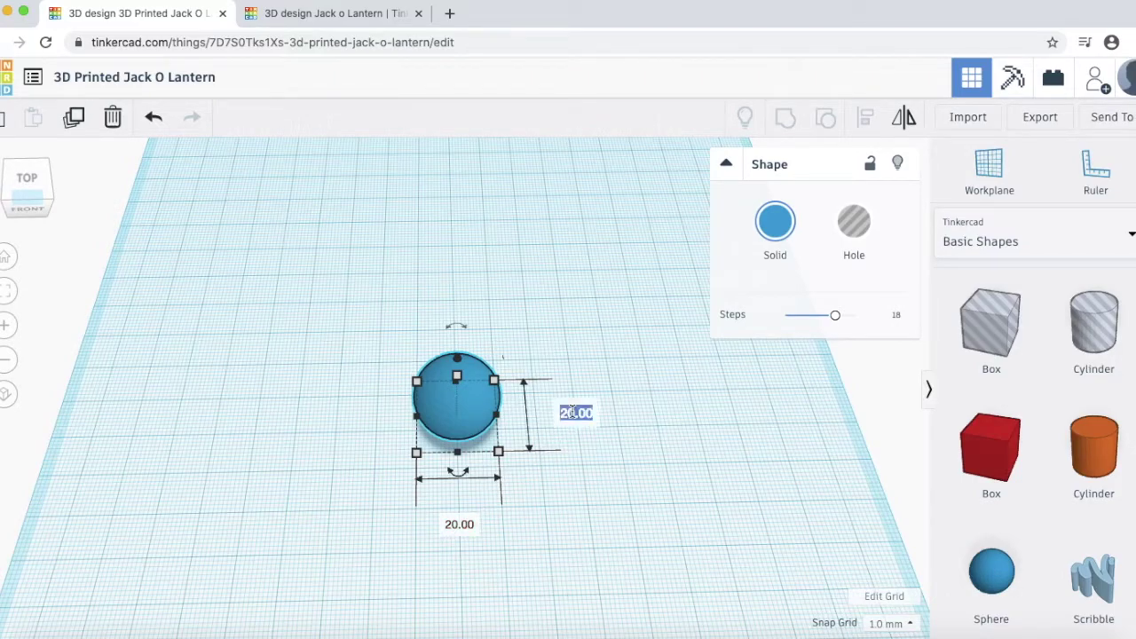
type("40")
key("Return")
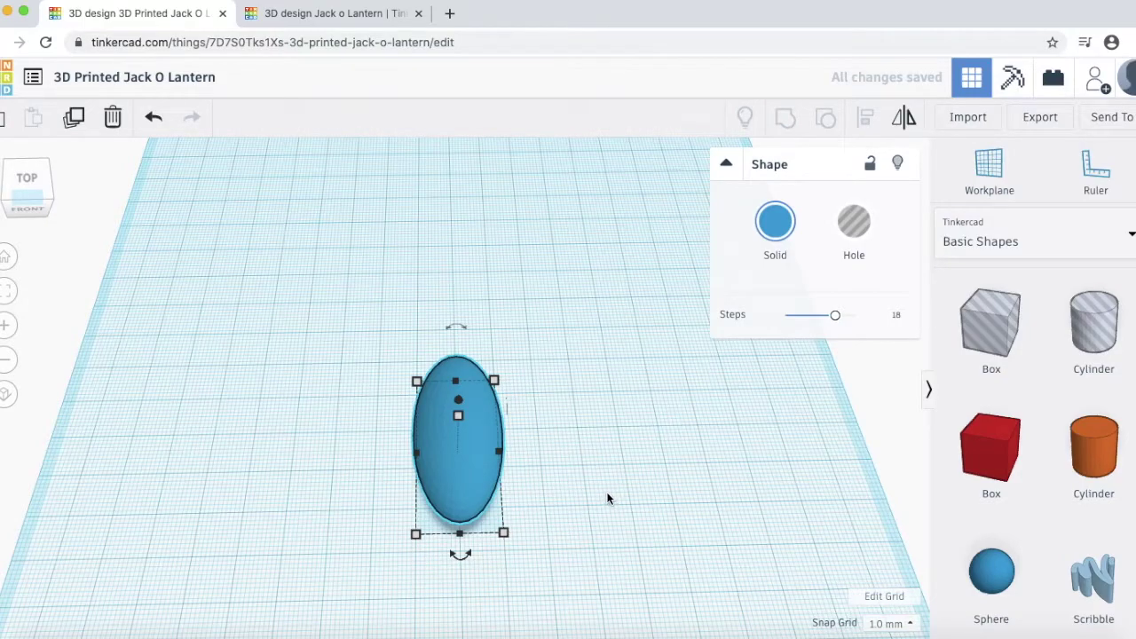
scroll(598, 489, "down", 2)
left_click(460, 449)
scroll(495, 431, "up", 2)
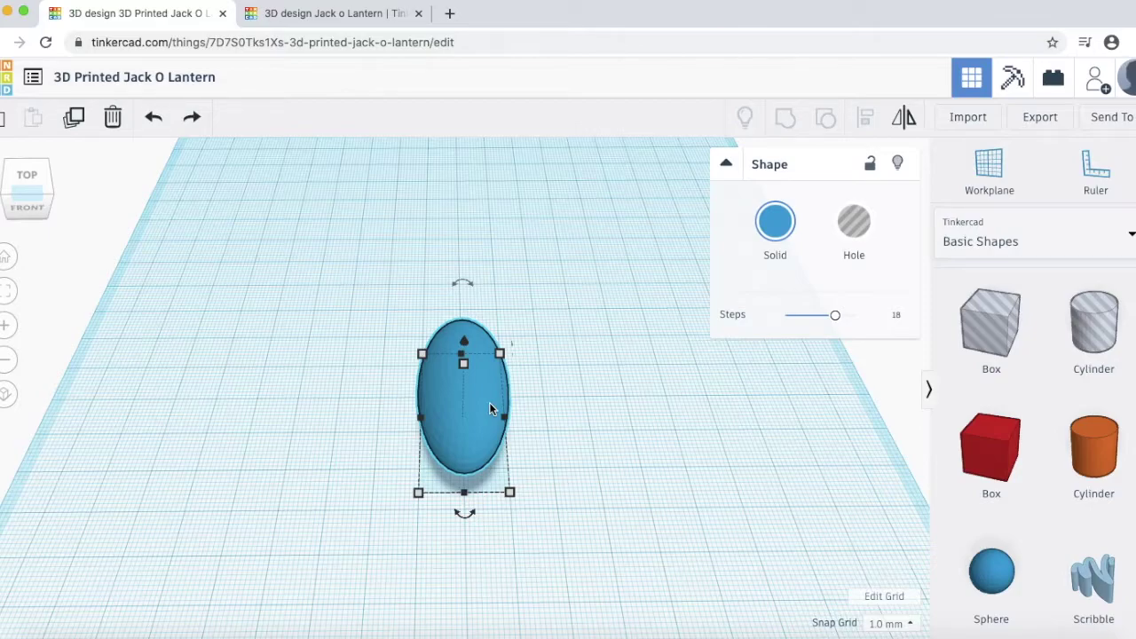
Step: Duplicate the ellipsoid and rotate the copy to -22.5°
key("ctrl+d")
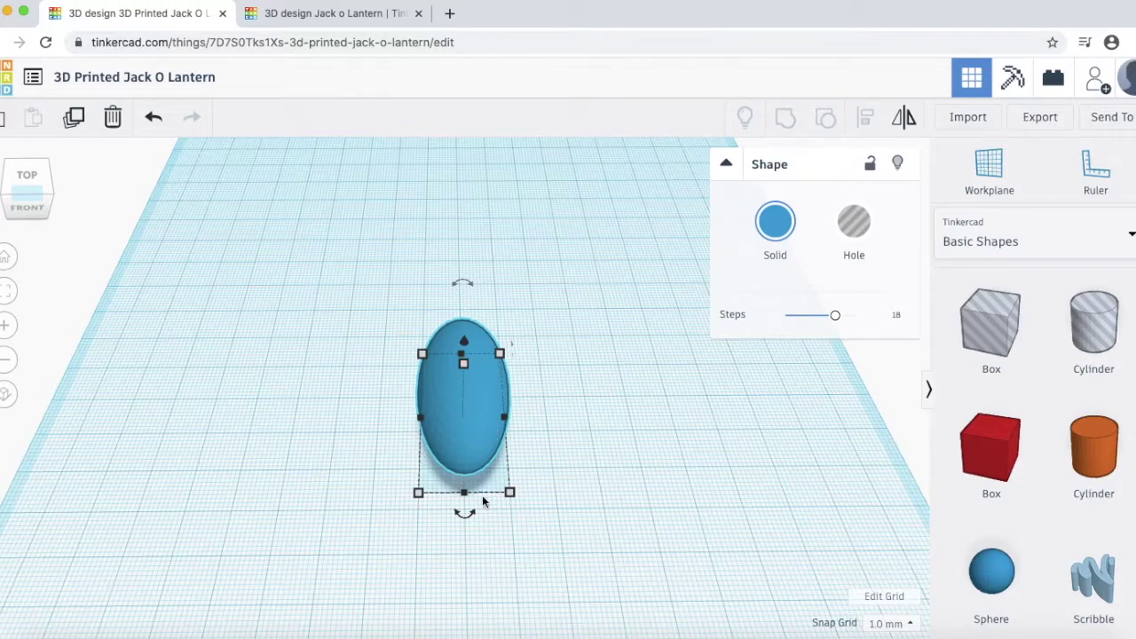
left_click_drag(464, 512, 491, 472)
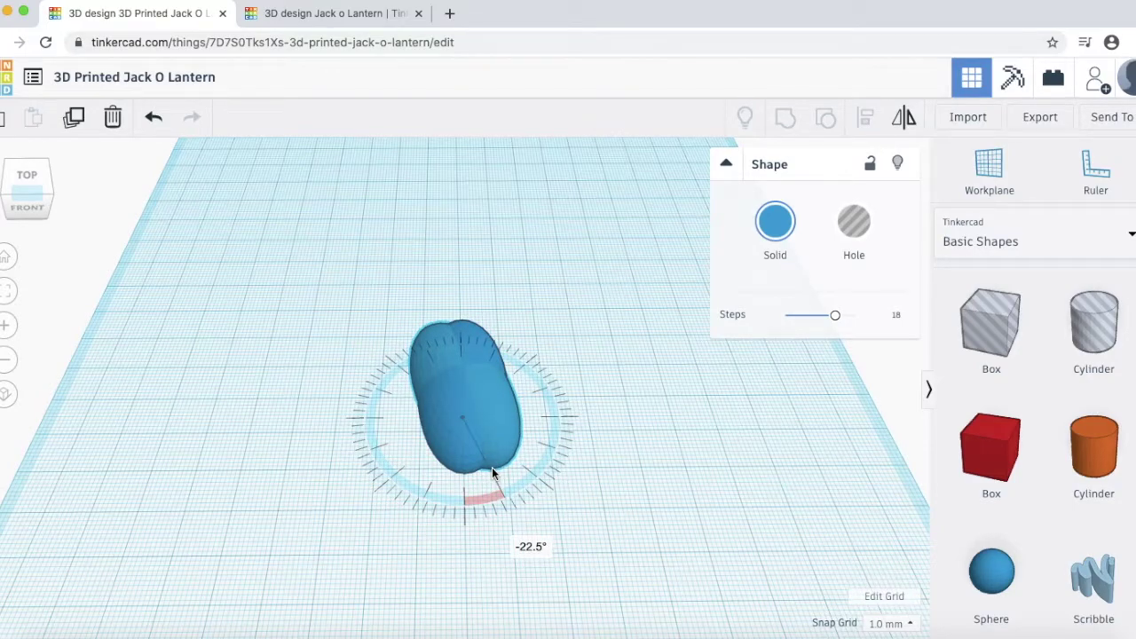
left_click_drag(493, 472, 493, 473)
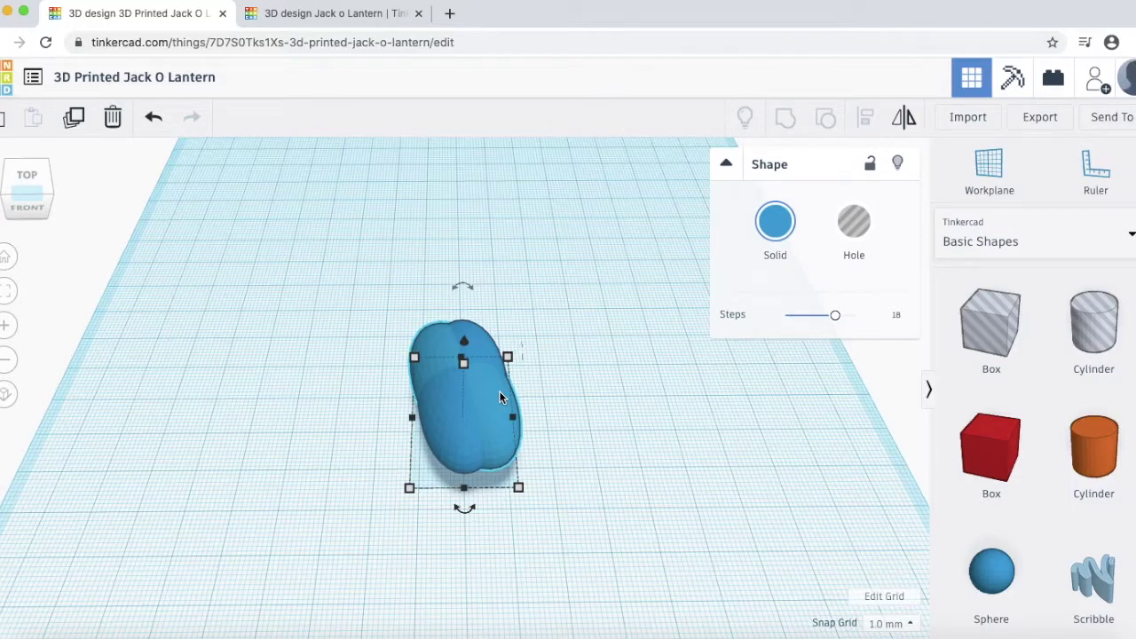
Step: Nudge the lobe right, then repeat Ctrl+D until rotated lobes close the ring
key("Right")
key("Right")
key("Right")
key("Right")
key("Right")
key("Right")
key("Right")
key("Right")
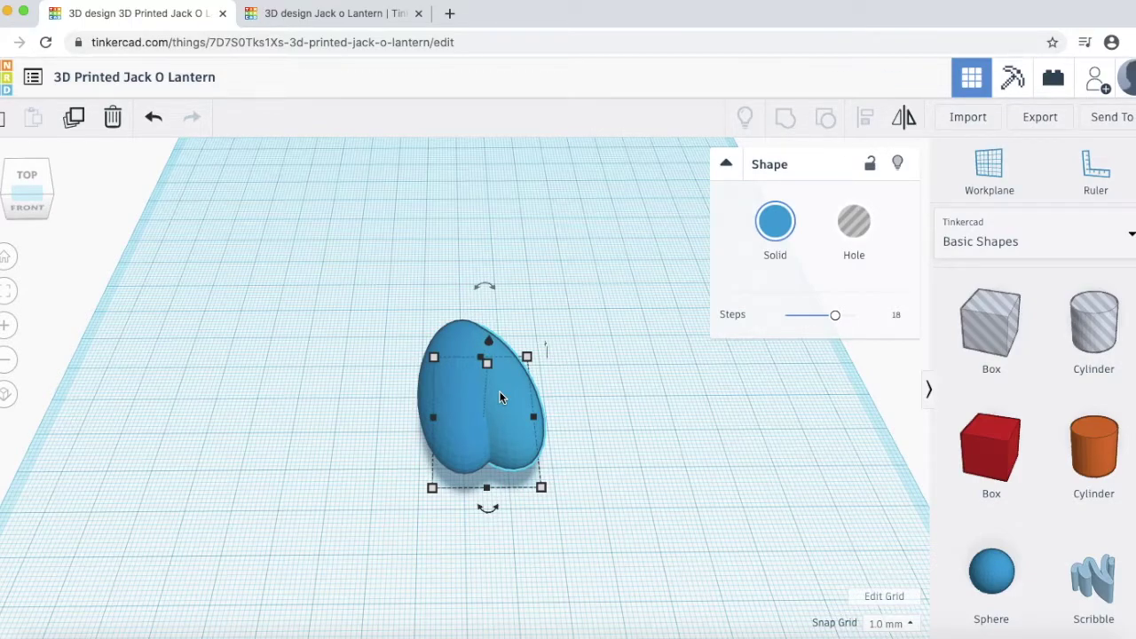
key("ctrl+d")
key("ctrl+d")
key("ctrl+d")
key("ctrl+d")
key("ctrl+d")
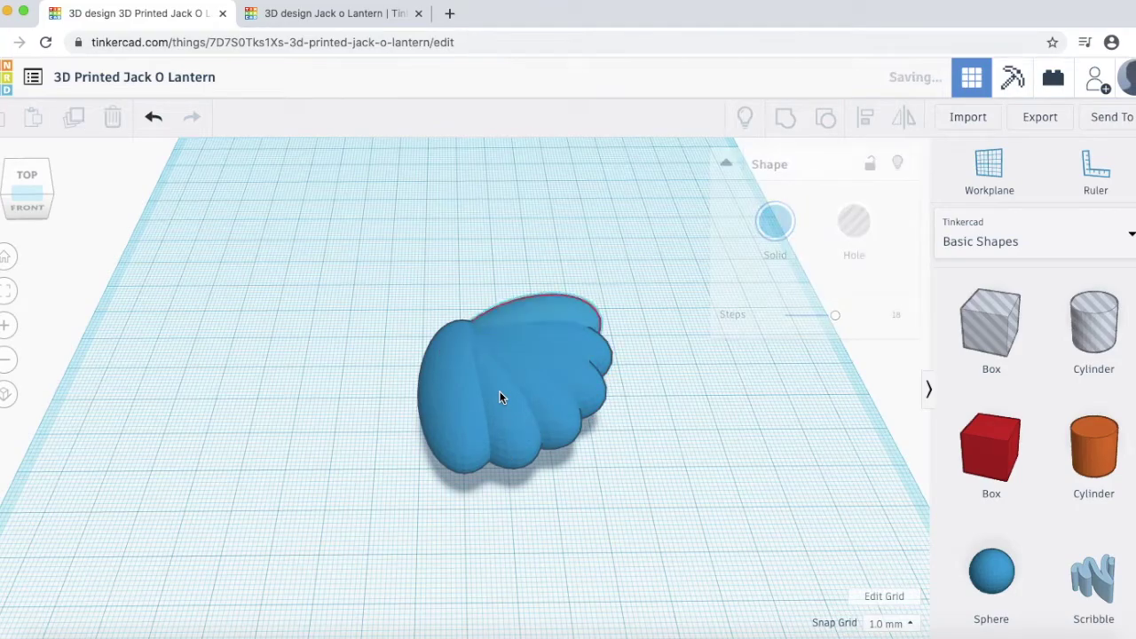
key("ctrl+d")
key("ctrl+d")
key("ctrl+d")
key("ctrl+d")
key("ctrl+d")
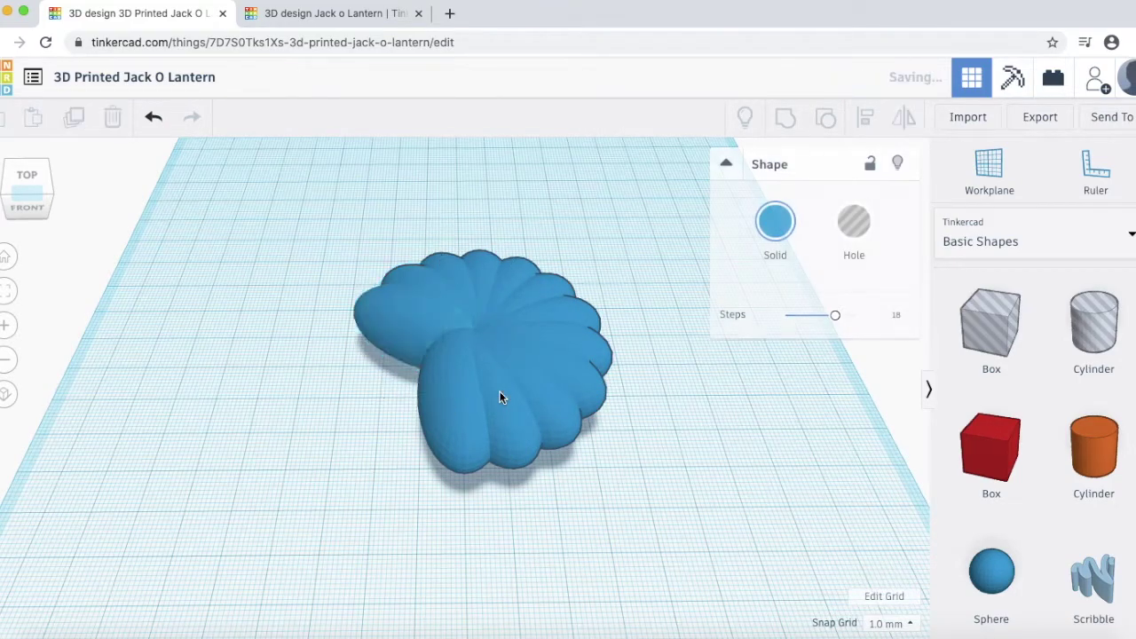
key("ctrl+d")
key("ctrl+d")
key("ctrl+d")
key("ctrl+d")
key("ctrl+d")
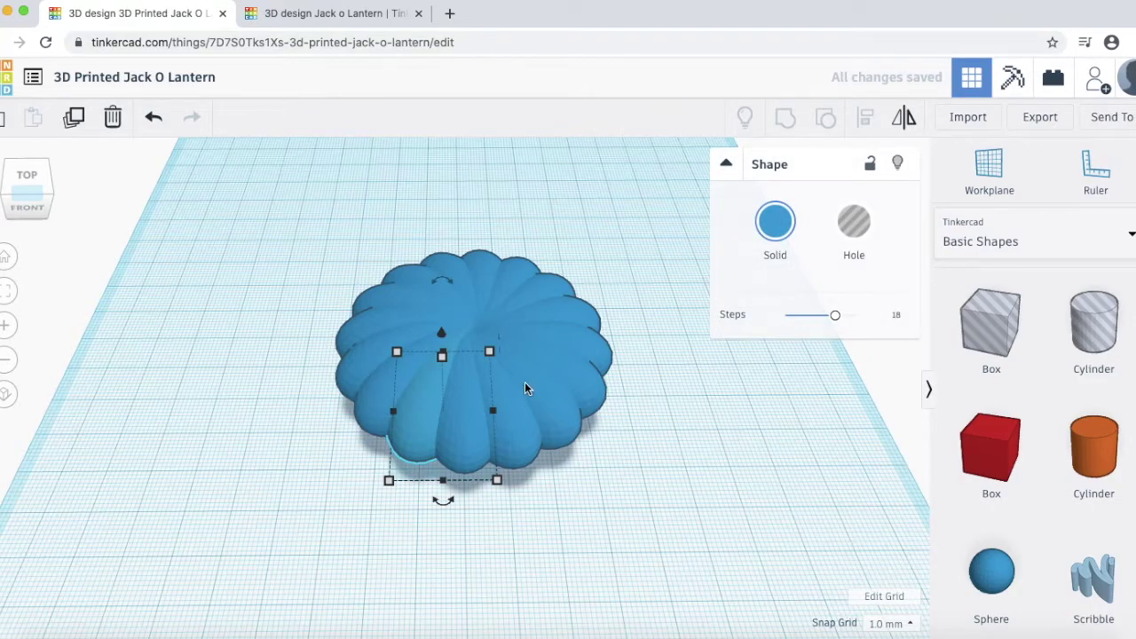
Step: Select all 16 lobes, group them into one pumpkin body, and shift it into place
right_click_drag(630, 441, 633, 470)
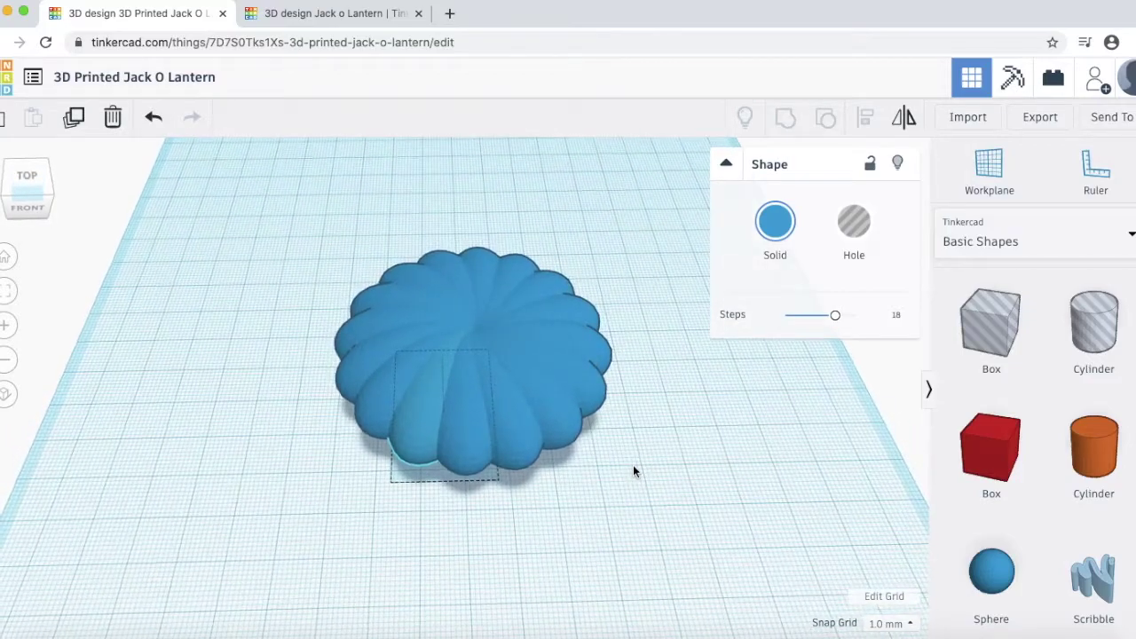
left_click(621, 467)
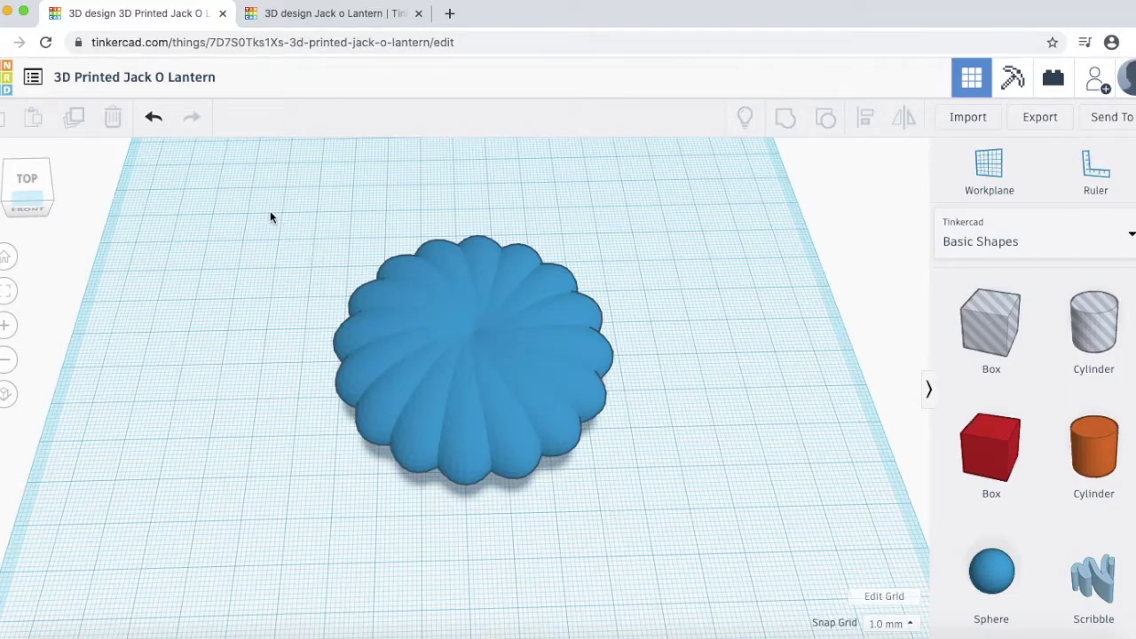
left_click_drag(268, 204, 692, 543)
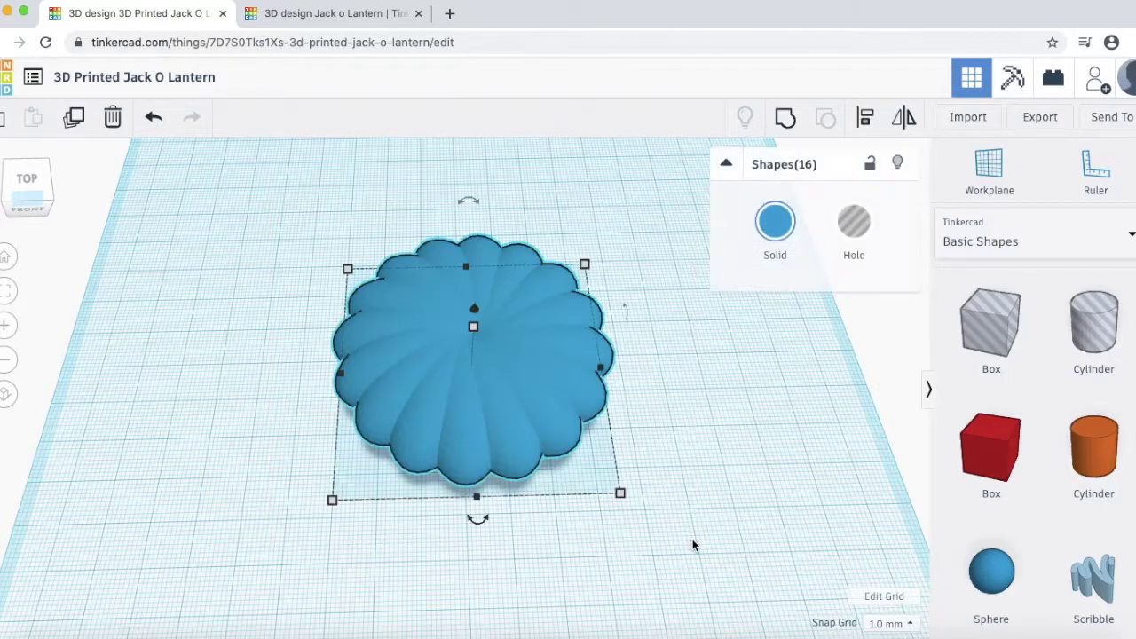
left_click(271, 259)
key("super+a")
left_click(784, 119)
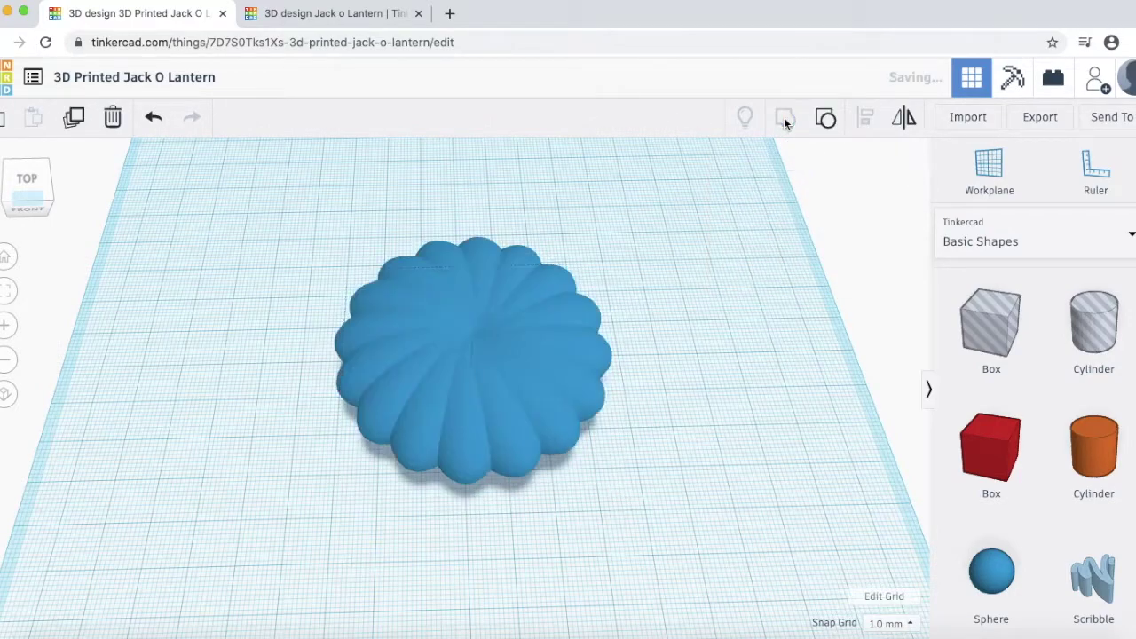
left_click_drag(517, 383, 551, 383)
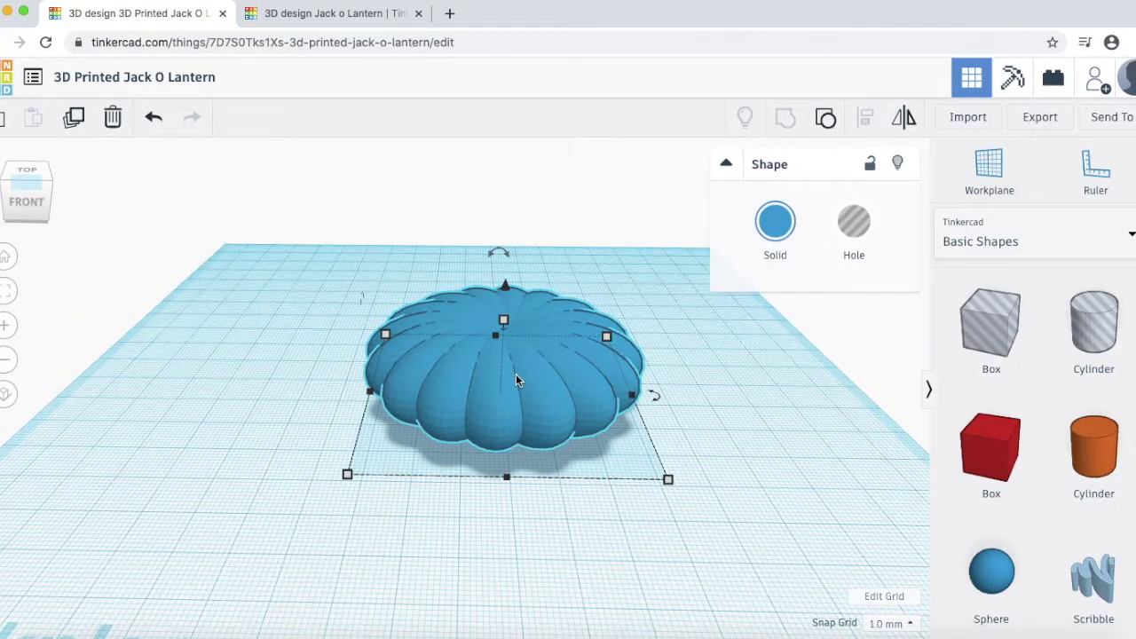
Step: In front view, set the pumpkin's height to 45 mm and orbit to check its rounded shape
left_click(37, 204)
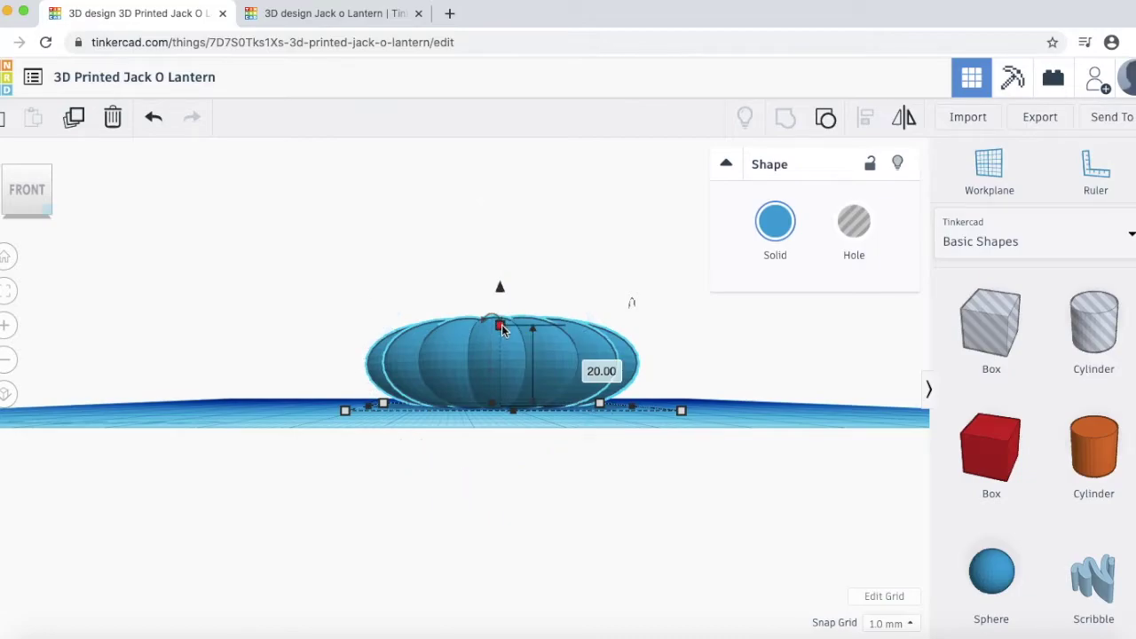
key("ctrl+z")
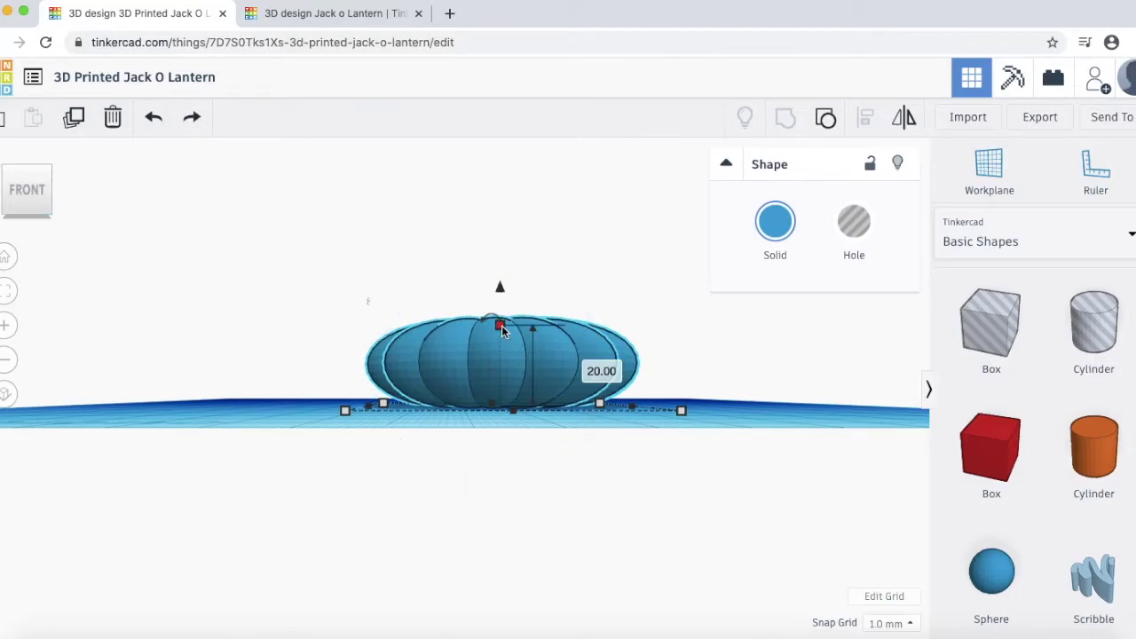
left_click(584, 368)
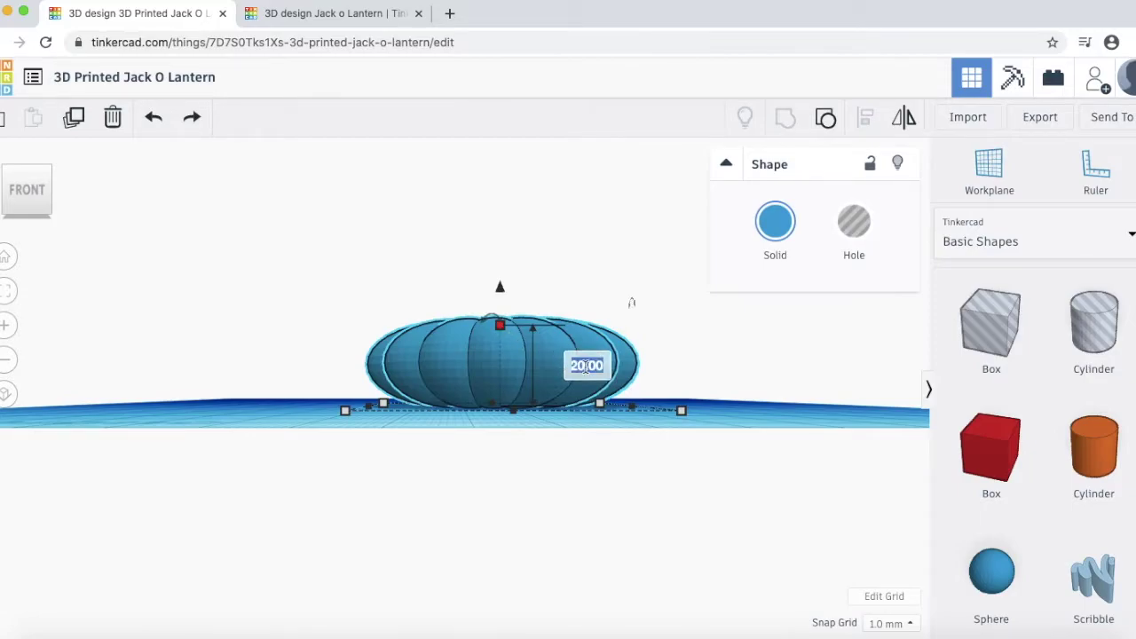
type("45")
key("Return")
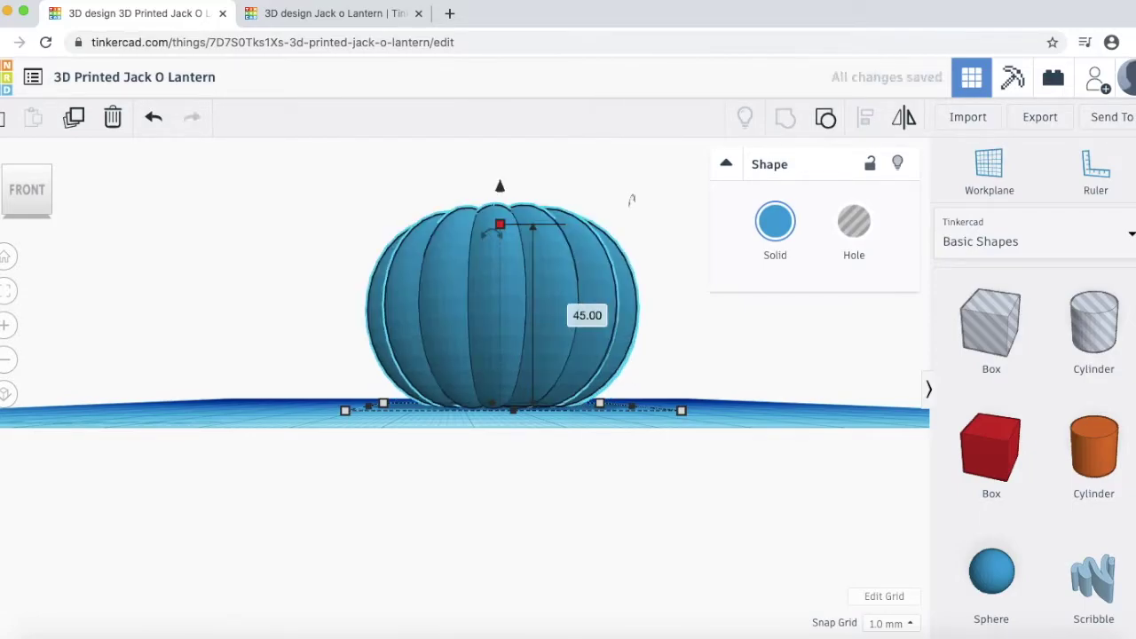
right_click_drag(684, 290, 679, 321)
right_click_drag(558, 334, 517, 227)
left_click(682, 338)
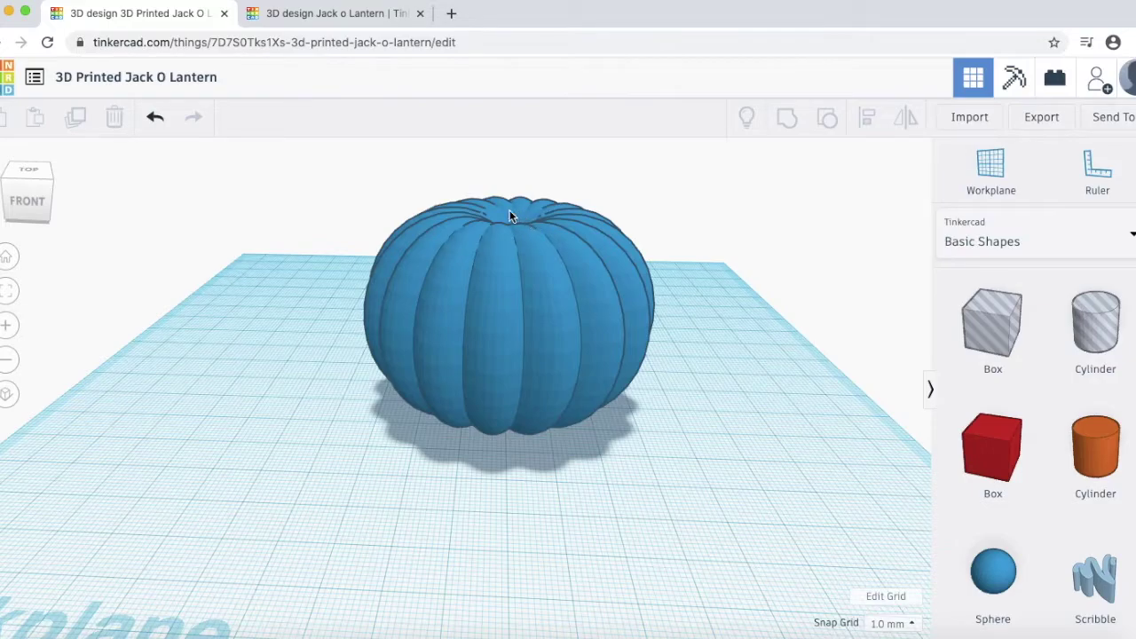
right_click_drag(509, 246, 528, 389)
scroll(527, 394, "down", 2)
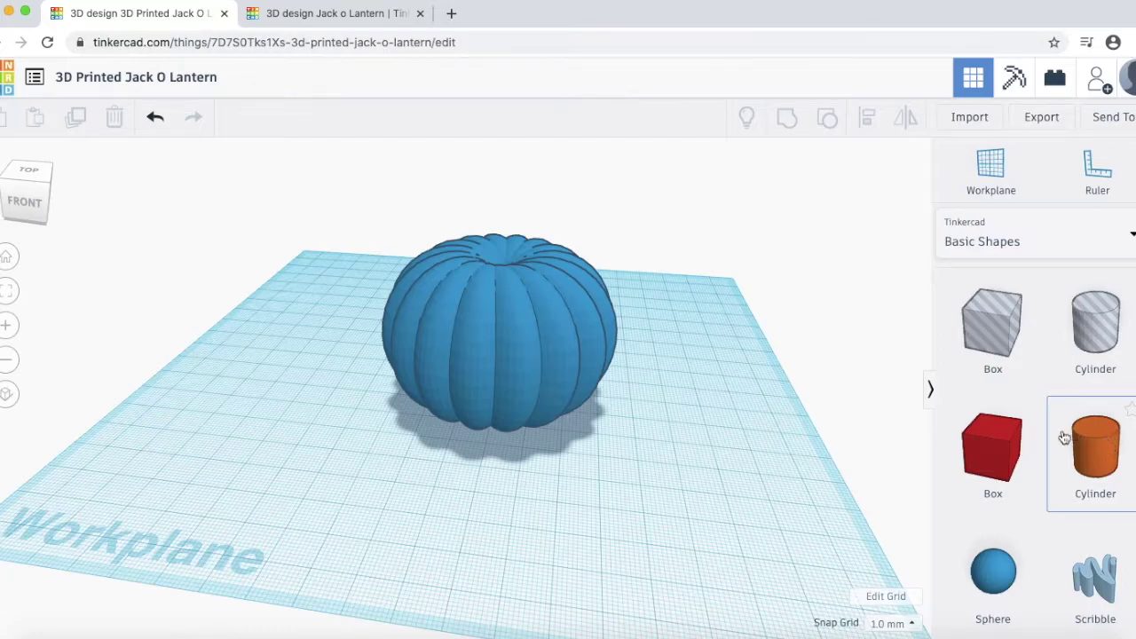
Step: Place a cylinder beside the pumpkin and raise its height from 20 to 45 mm
left_click_drag(1109, 451, 663, 415)
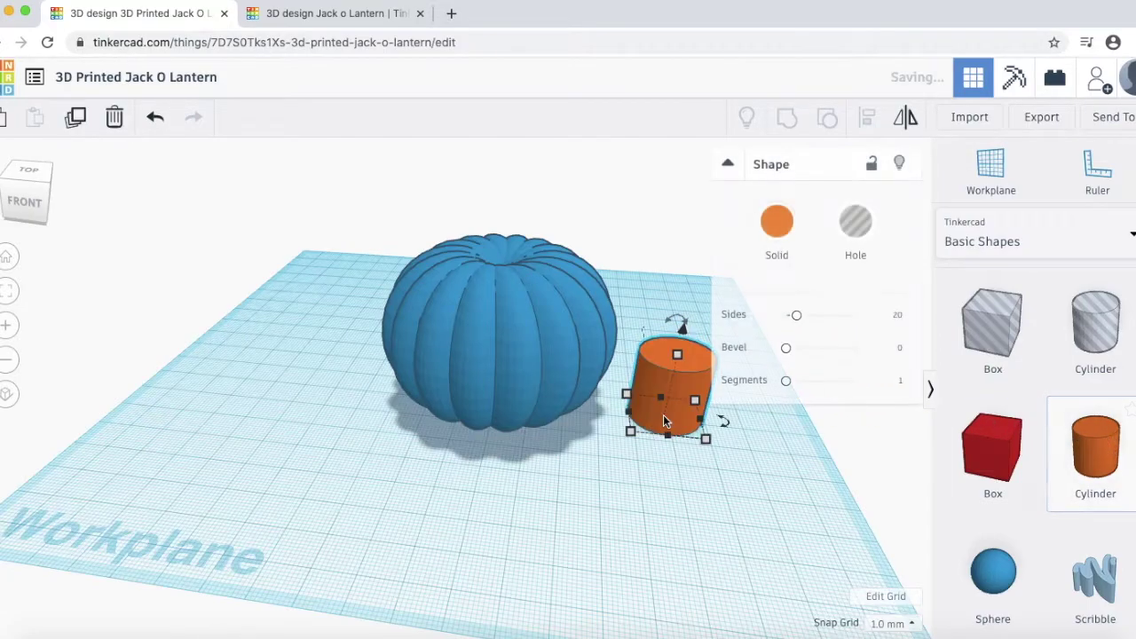
right_click_drag(737, 475, 750, 461)
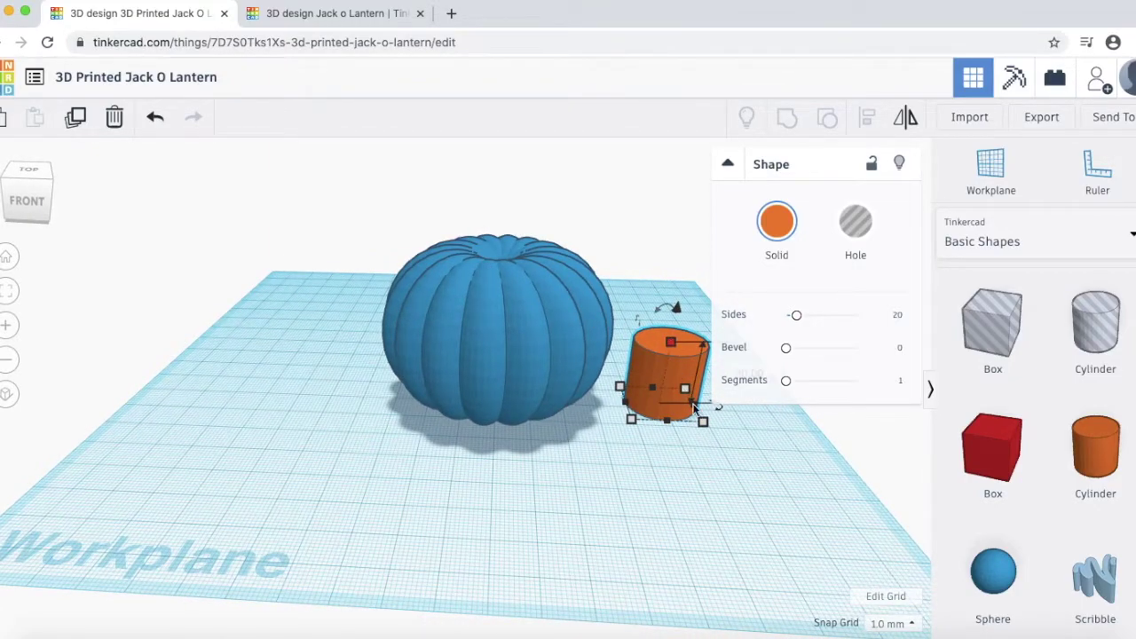
right_click_drag(697, 407, 623, 394)
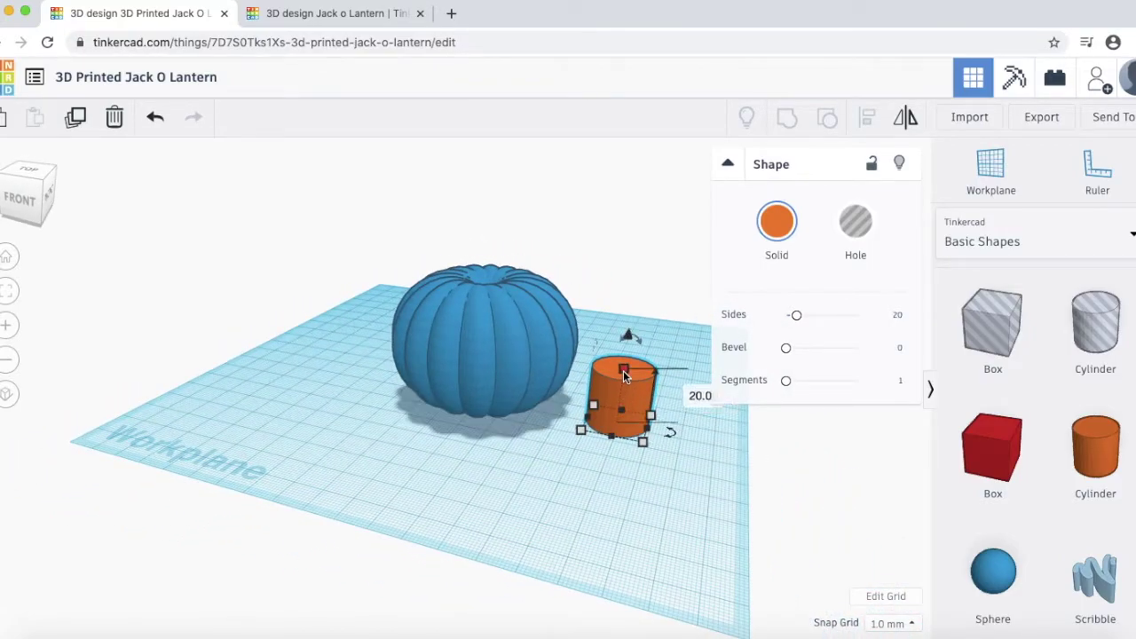
left_click(703, 395)
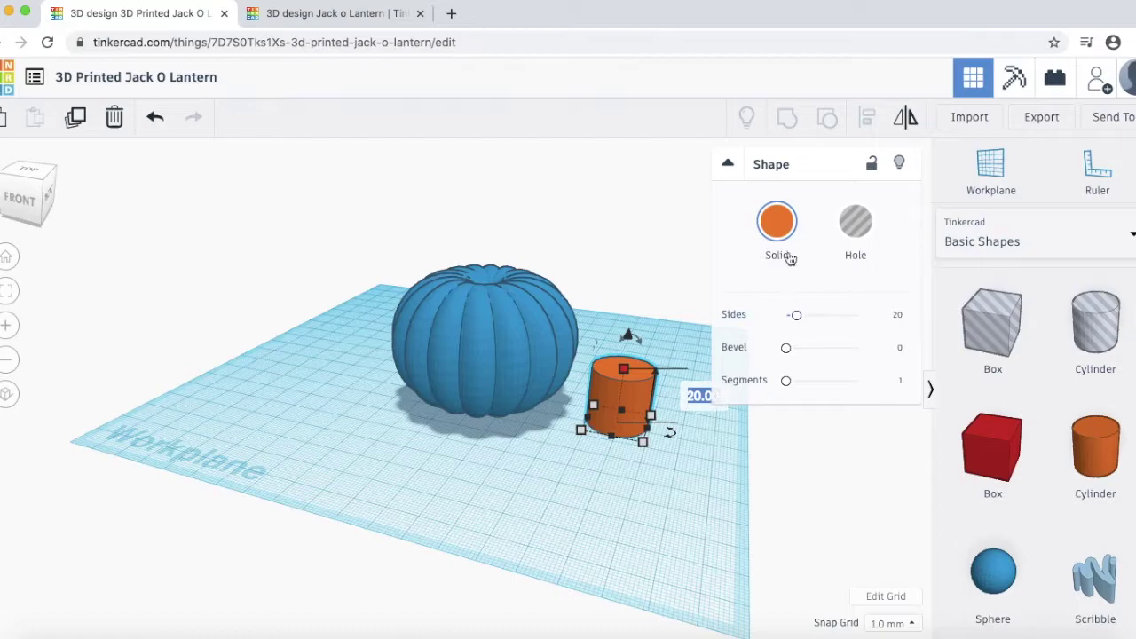
type("45")
key("Return")
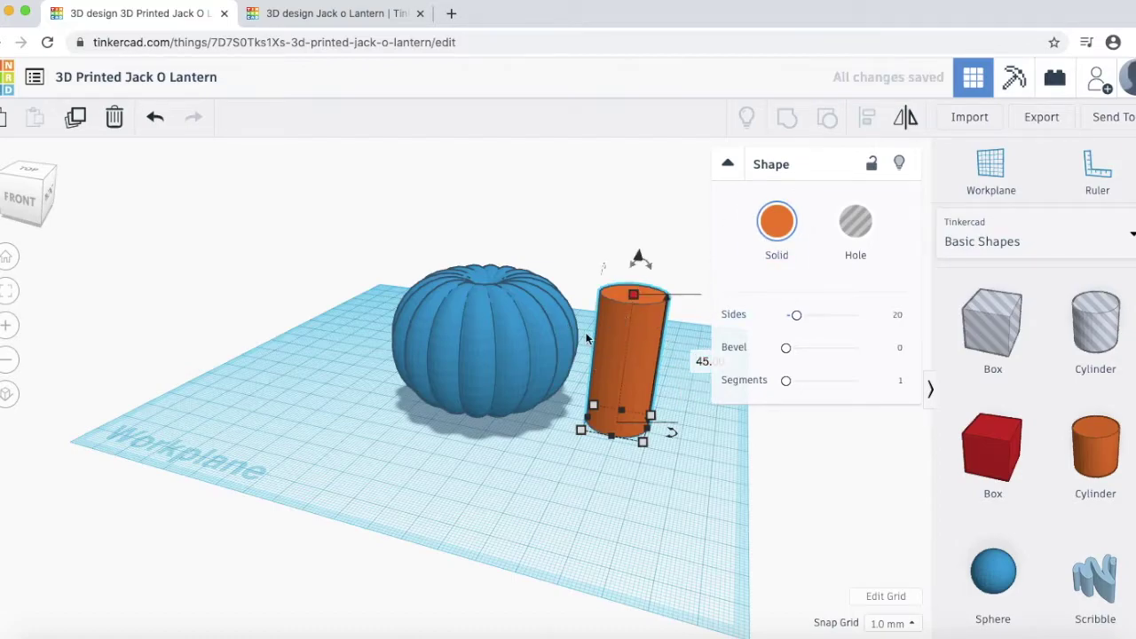
right_click_drag(716, 465, 770, 462)
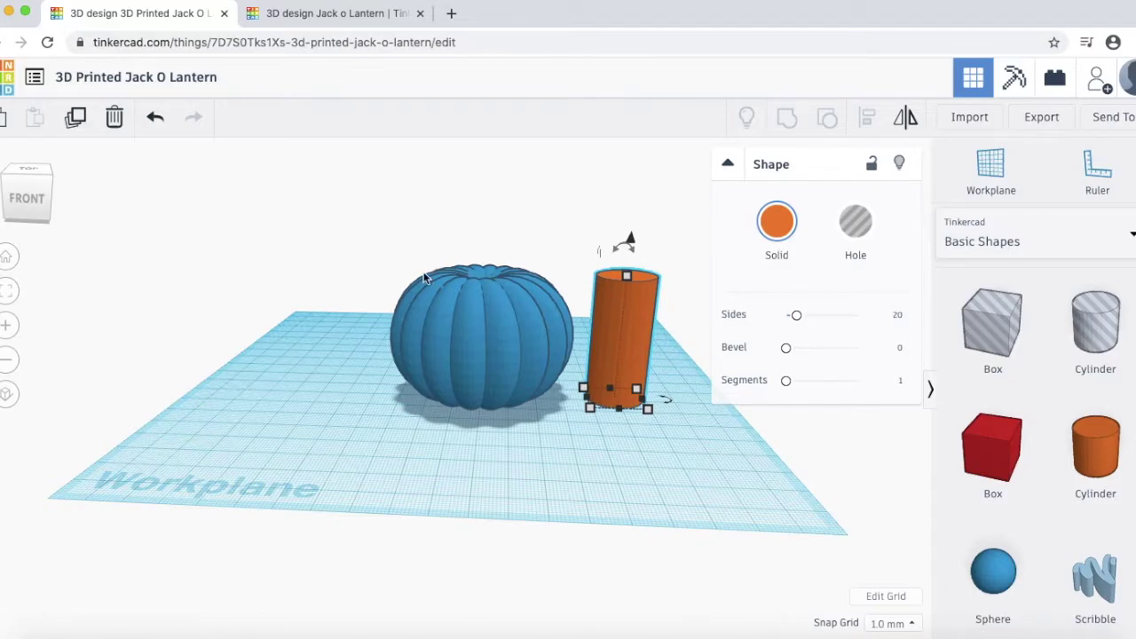
Step: Centre the cylinder inside the pumpkin on both horizontal axes with Align, then group them
left_click_drag(363, 246, 707, 456)
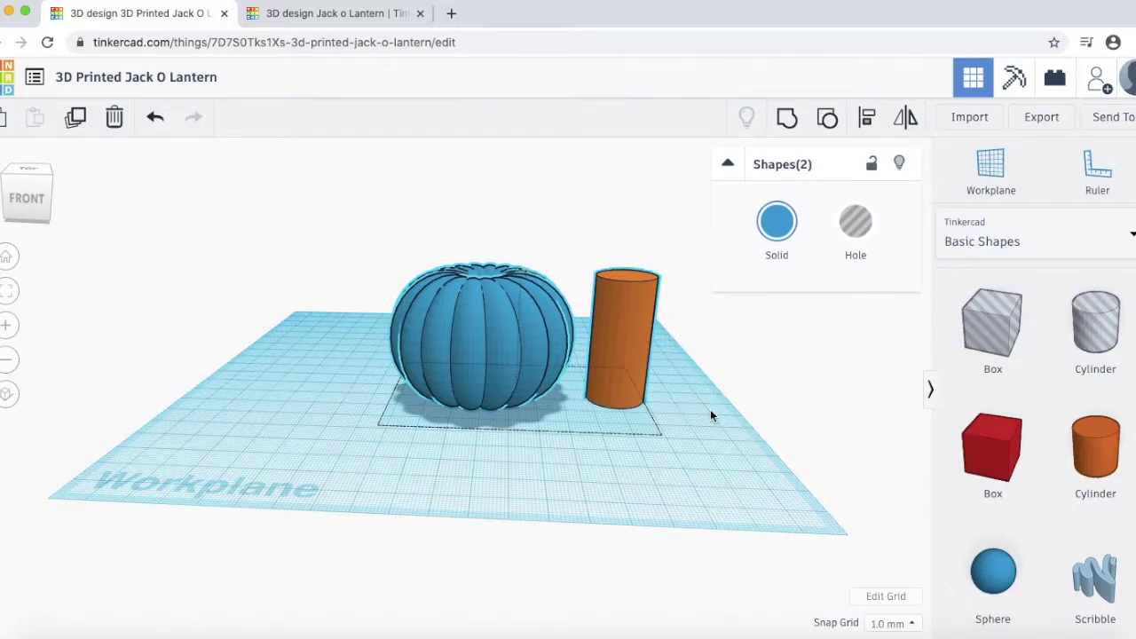
right_click_drag(710, 409, 721, 494)
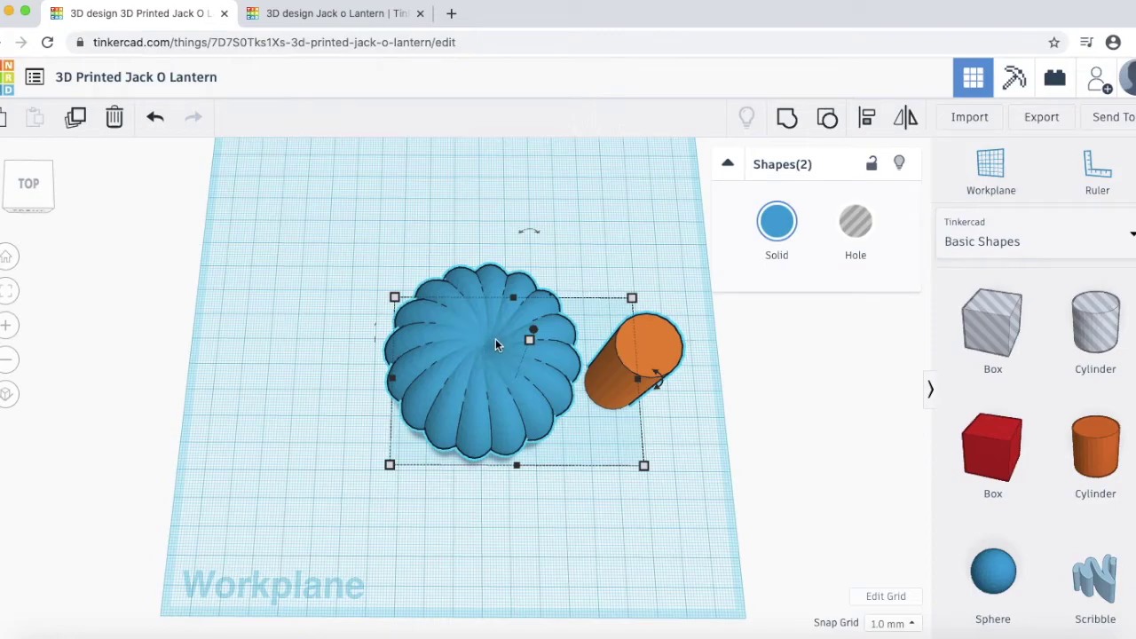
left_click(868, 120)
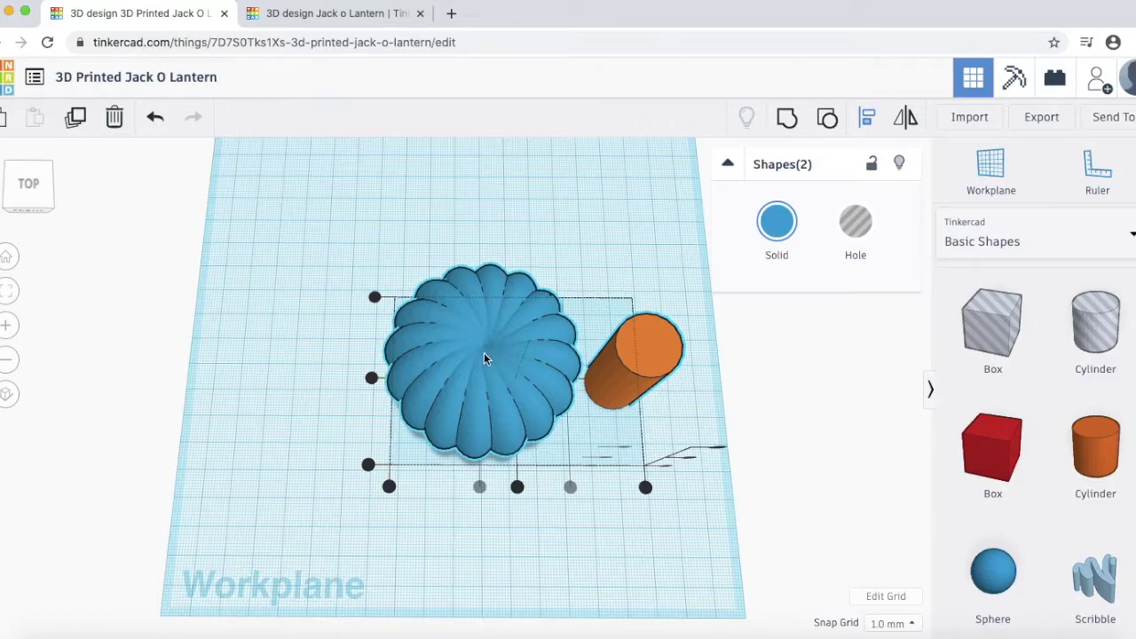
left_click(372, 379)
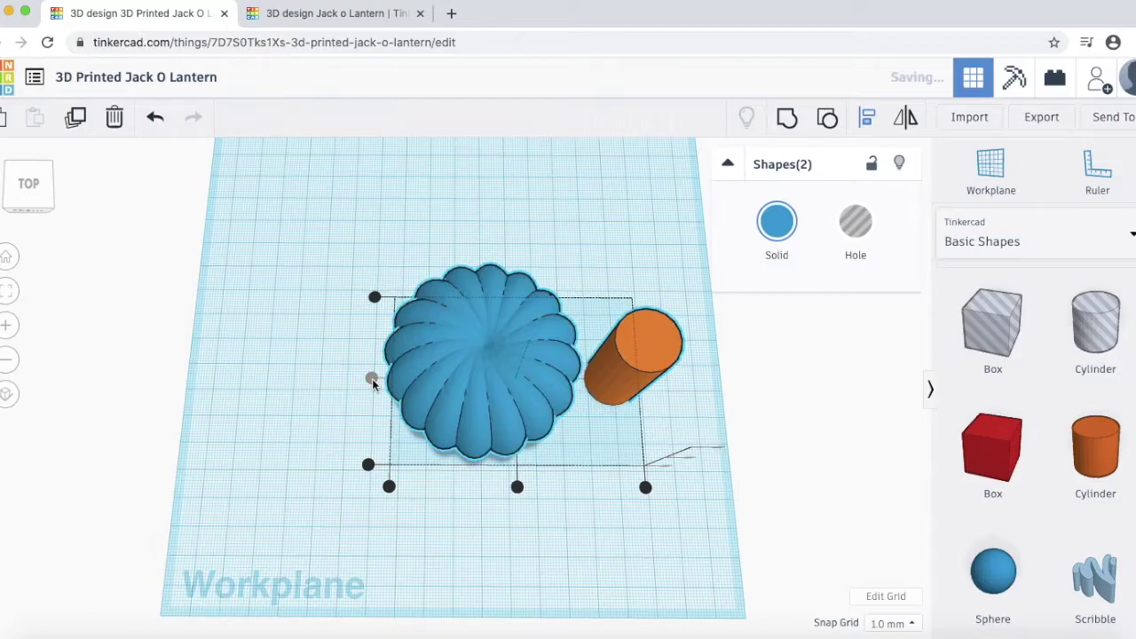
left_click(518, 489)
right_click_drag(516, 486, 562, 497)
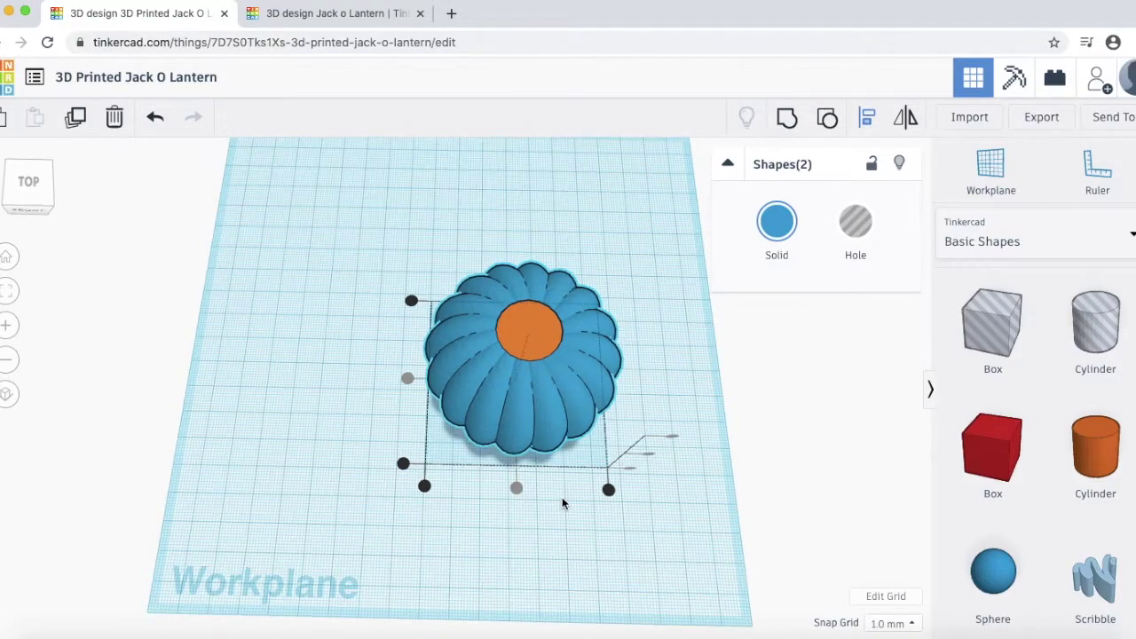
left_click(789, 122)
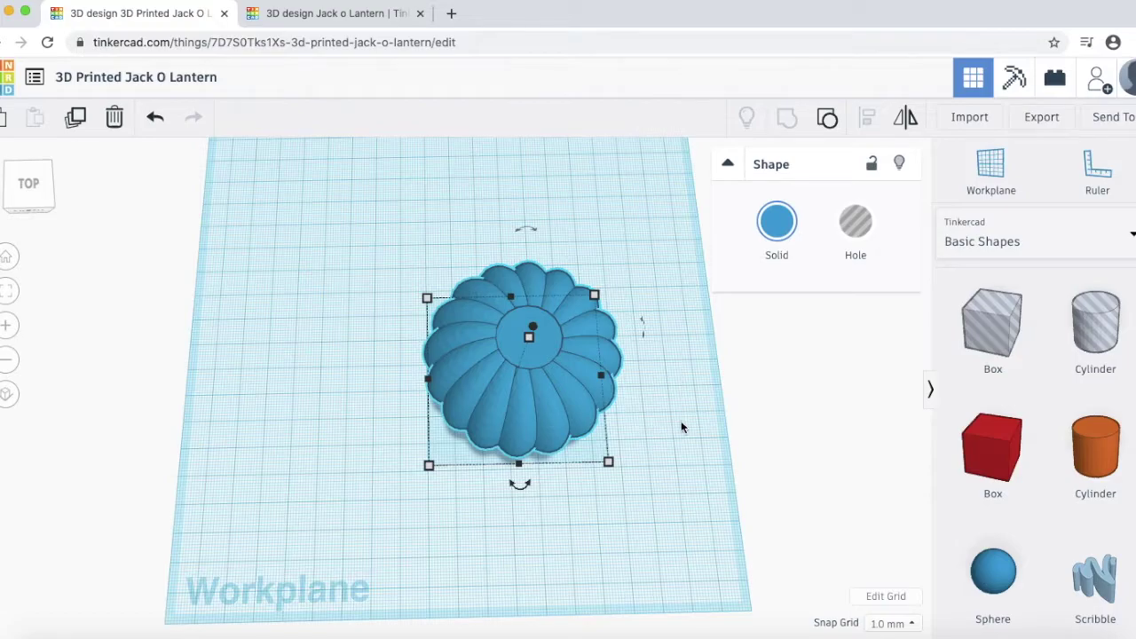
right_click_drag(680, 427, 670, 312)
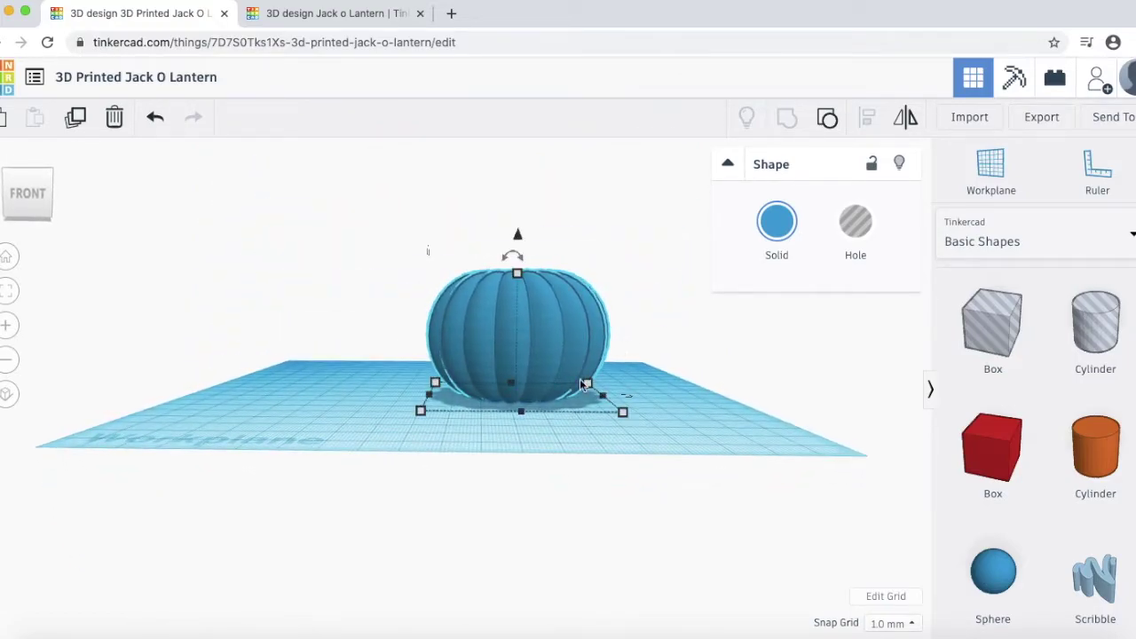
mouse_move(575, 438)
right_mouse_down()
mouse_move(580, 374)
mouse_move(516, 398)
mouse_move(566, 419)
right_mouse_up()
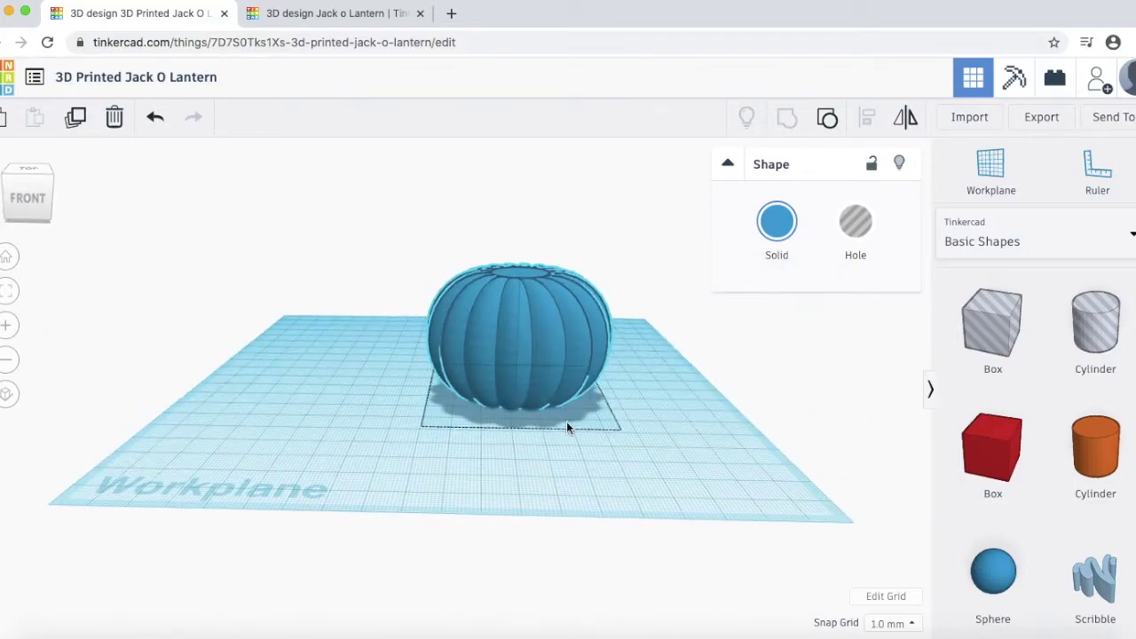
scroll(519, 402, "up", 6)
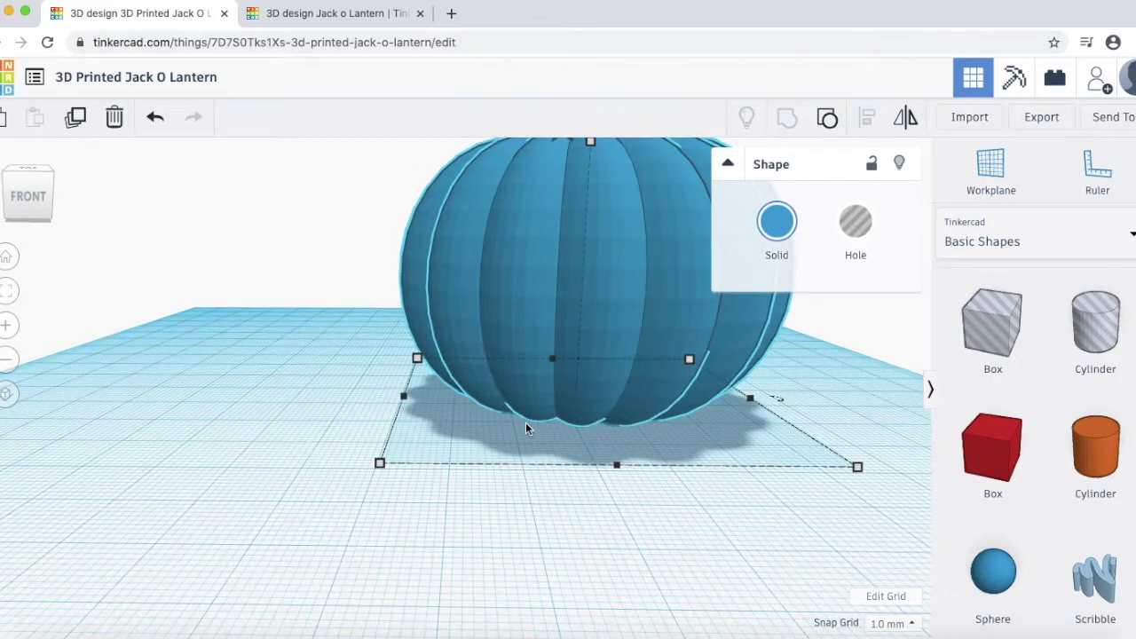
right_click_drag(628, 428, 551, 426)
scroll(618, 429, "down", 5)
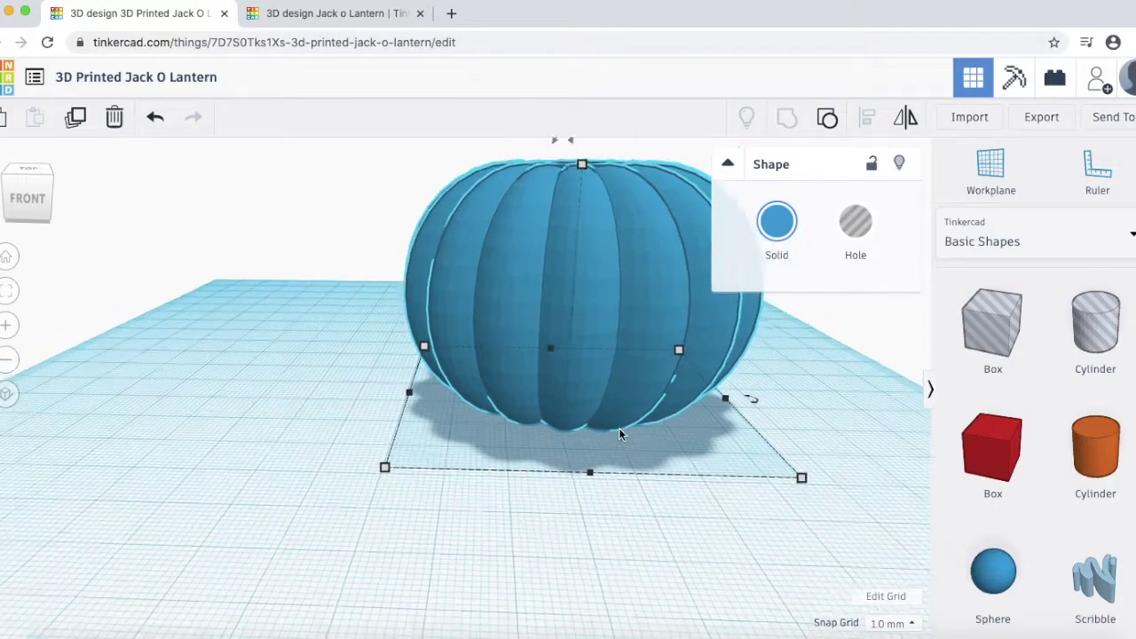
right_click_drag(618, 441, 643, 431)
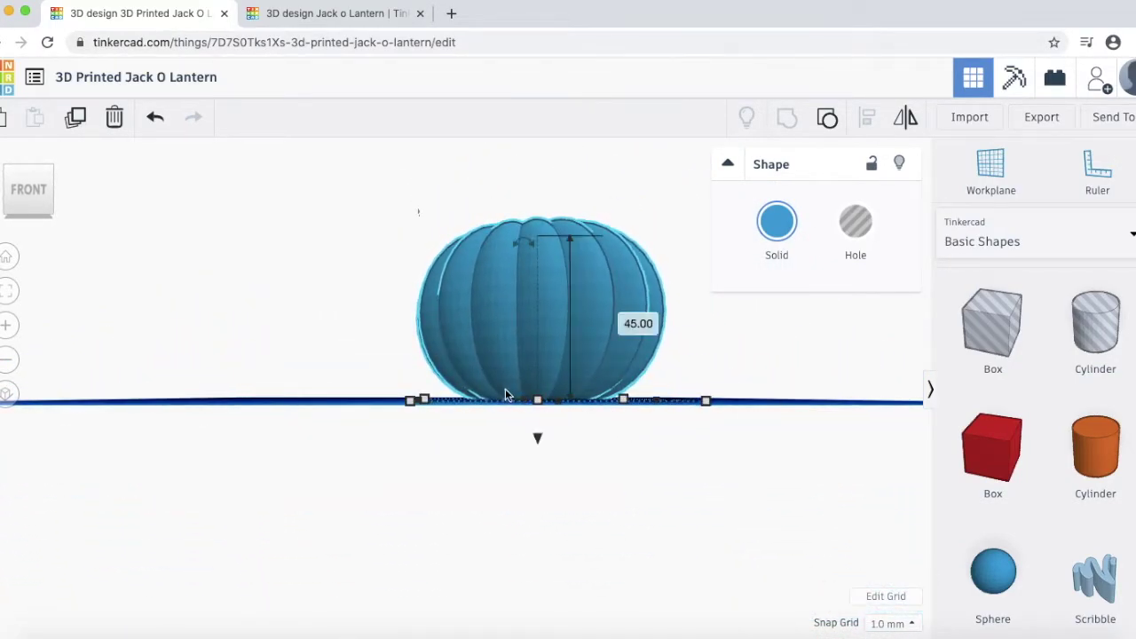
right_click_drag(482, 397, 513, 399)
scroll(508, 404, "up", 5)
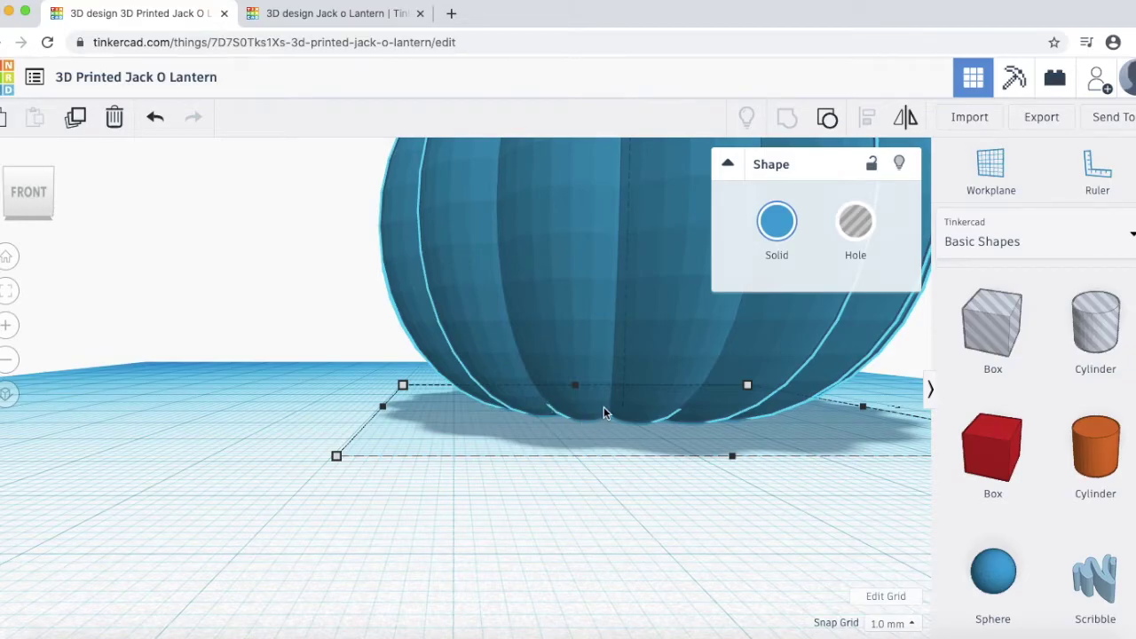
right_click_drag(736, 418, 657, 417)
key("f")
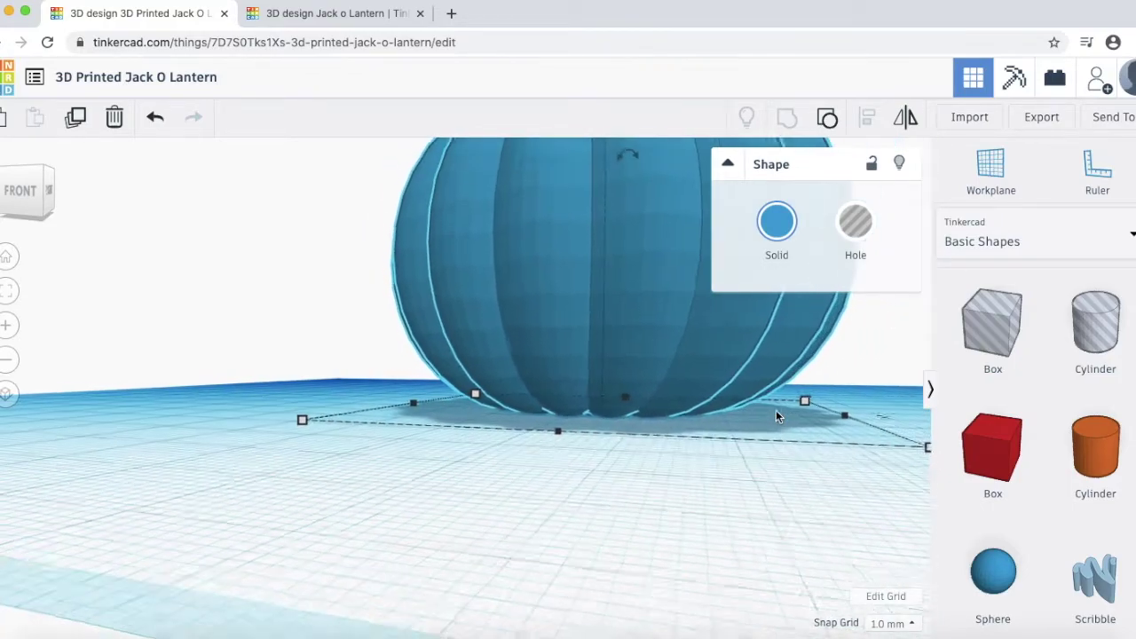
right_click_drag(670, 459, 728, 480)
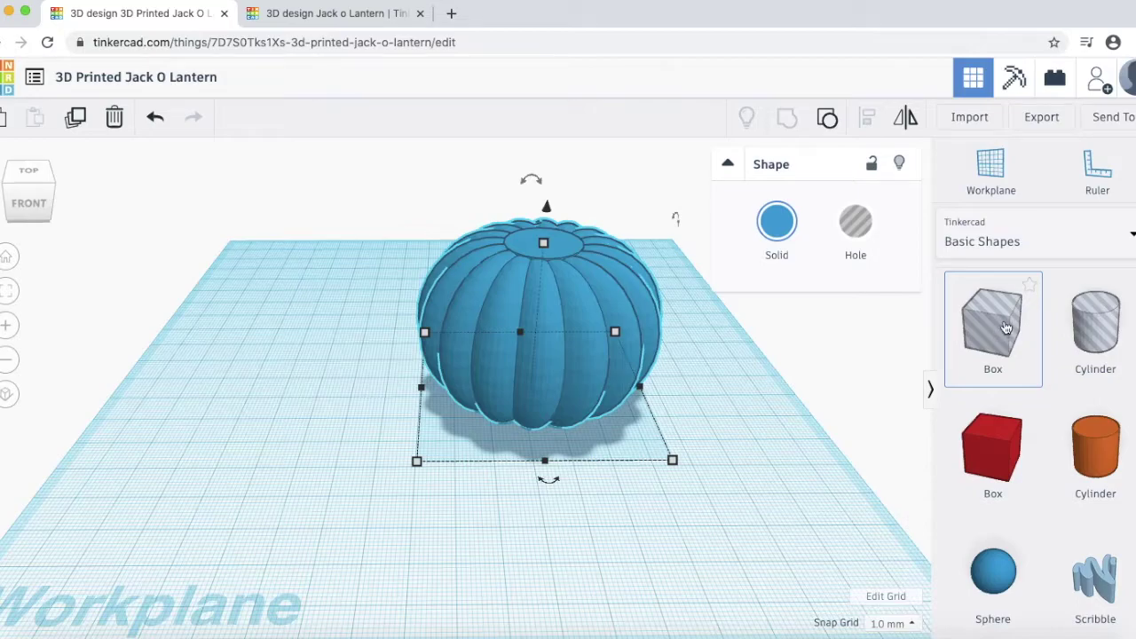
Step: Place a Box hole on the workplane beside the pumpkin and set its height to 2 mm
left_click_drag(997, 328, 275, 482)
mouse_move(360, 504)
right_mouse_down()
mouse_move(404, 509)
mouse_move(376, 515)
right_mouse_up()
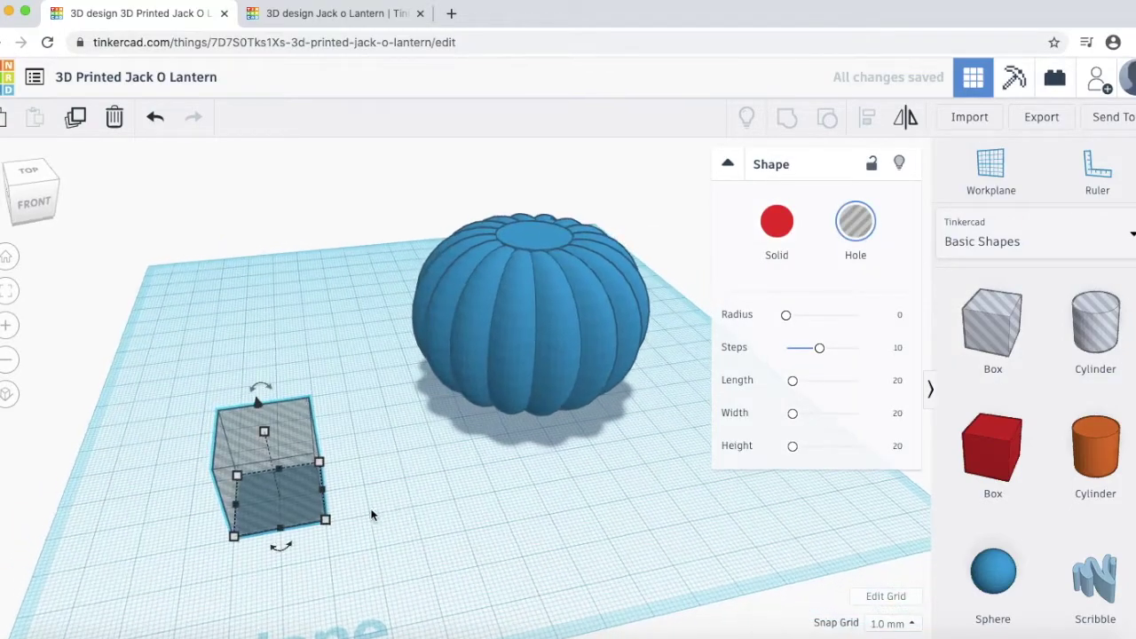
right_click_drag(335, 479, 254, 424)
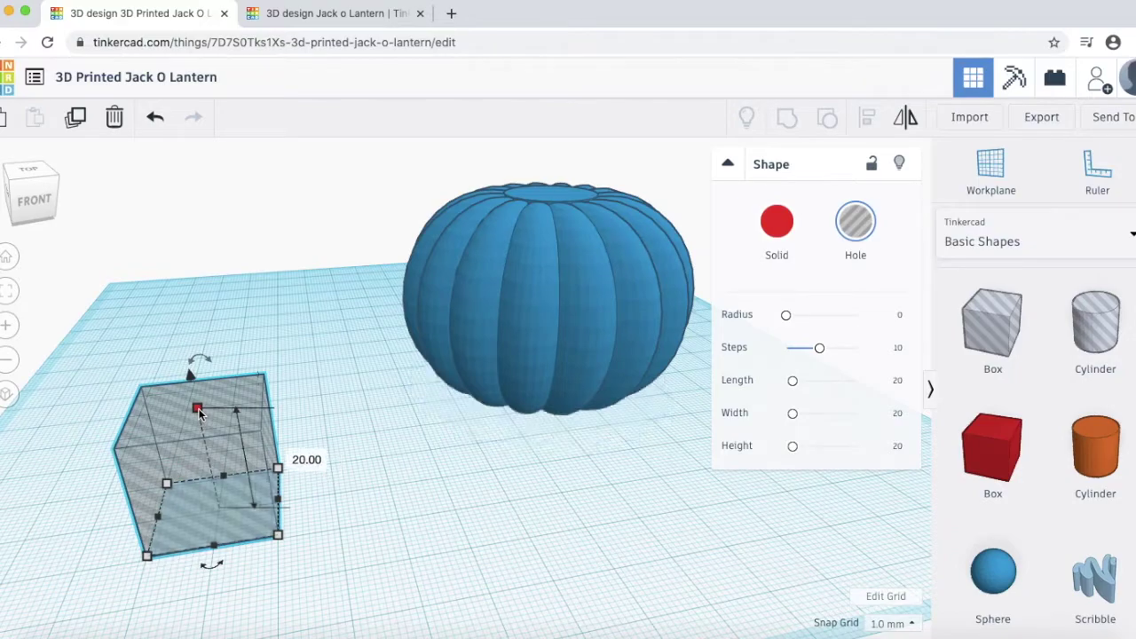
left_click(315, 459)
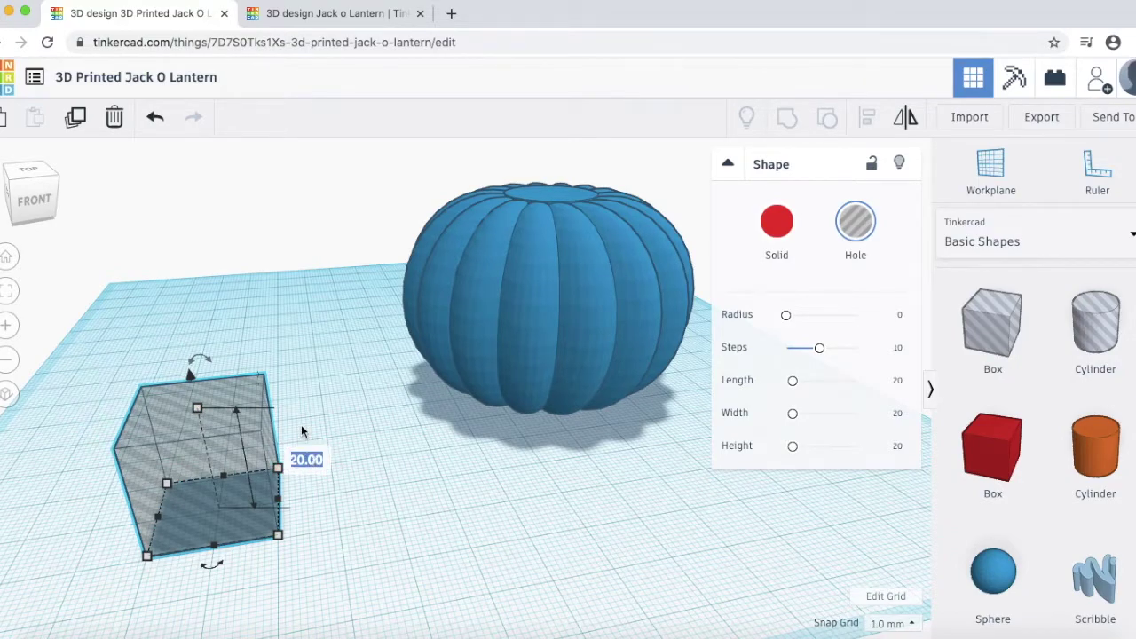
type("2")
key("Return")
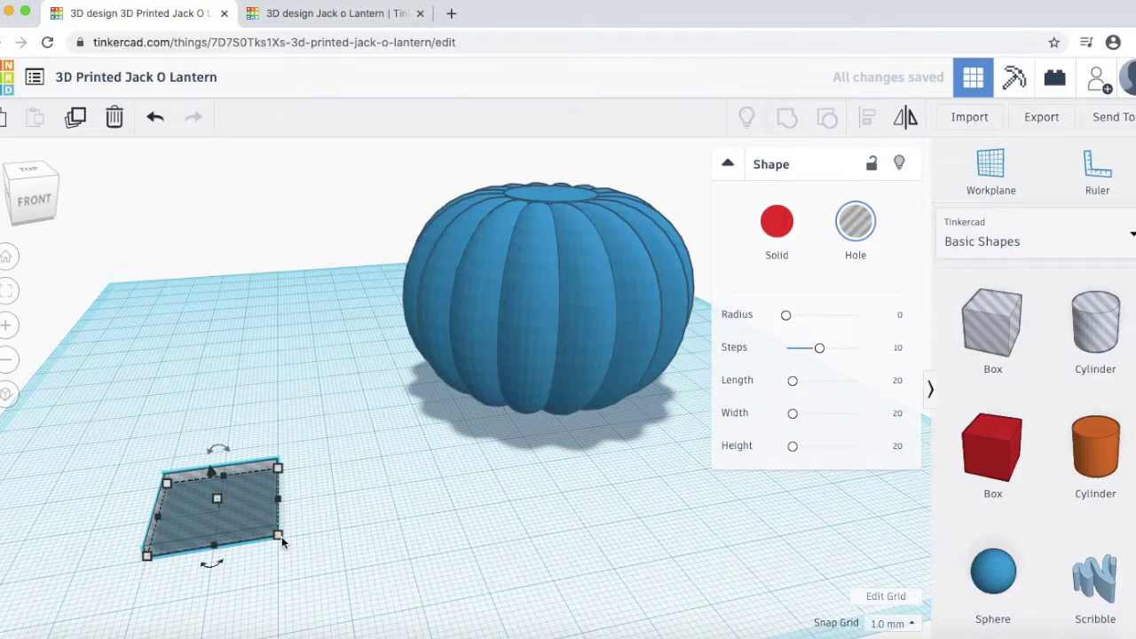
Step: Stretch the hole plate to about 108×108 mm and centre the pumpkin over it
left_click_drag(276, 536, 619, 622)
scroll(559, 545, "down", 5)
right_click_drag(559, 545, 349, 351)
scroll(349, 350, "up", 5)
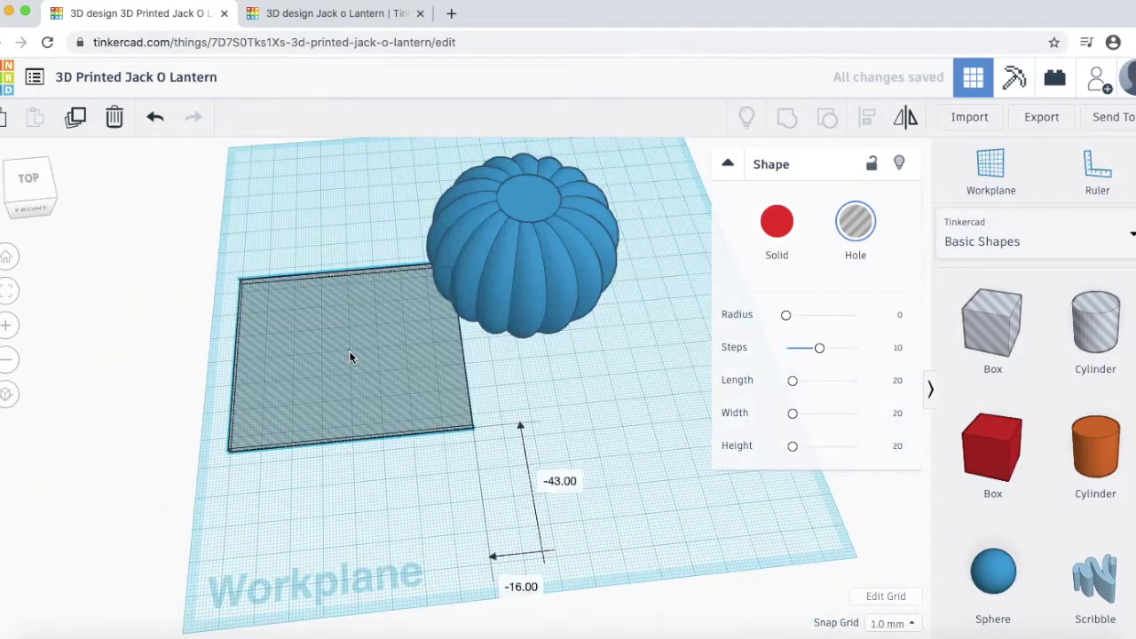
left_click_drag(475, 426, 591, 564)
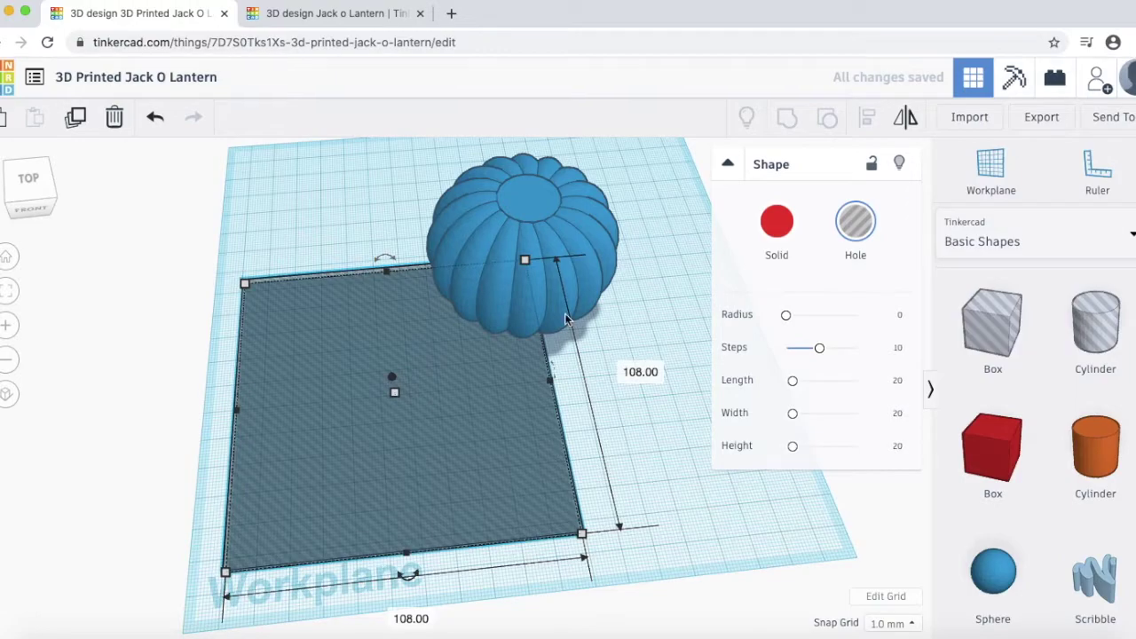
left_click_drag(457, 271, 423, 359)
right_click_drag(545, 400, 582, 518)
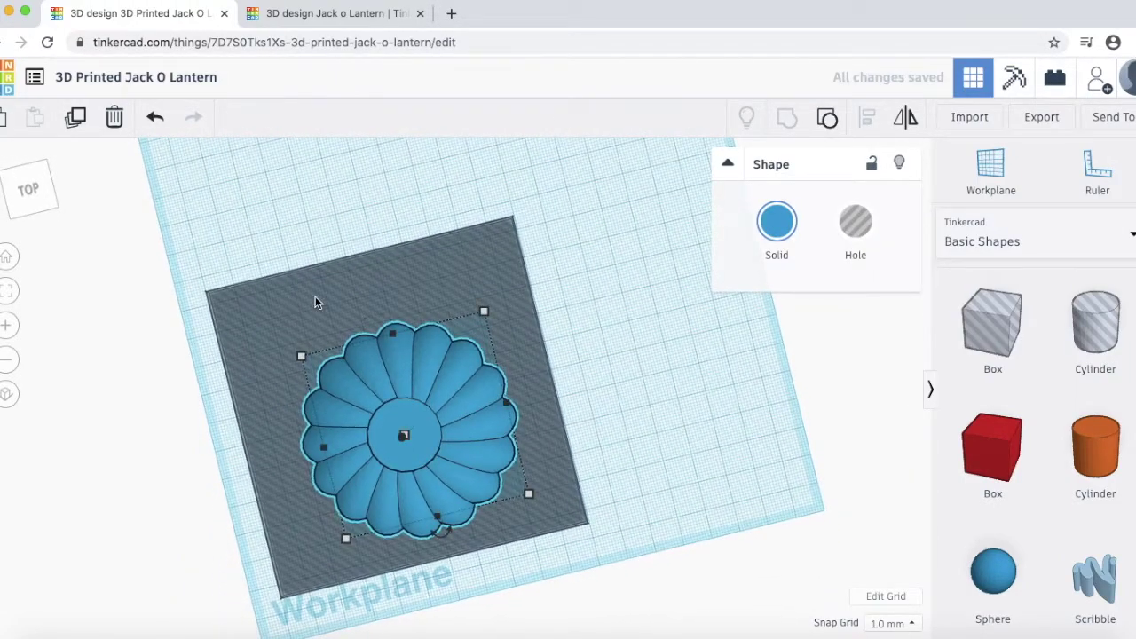
right_click_drag(334, 323, 543, 364)
scroll(428, 323, "up", 4)
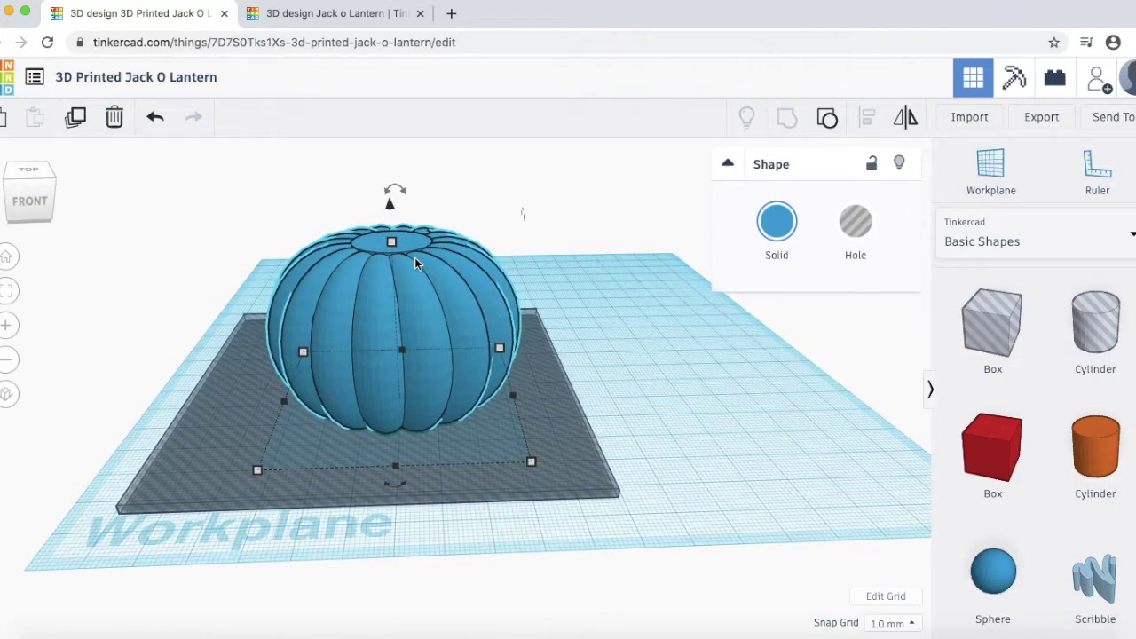
Step: Group the pumpkin with the 2 mm hole plate, then inspect its flat-cut base edge-on
key("super+a")
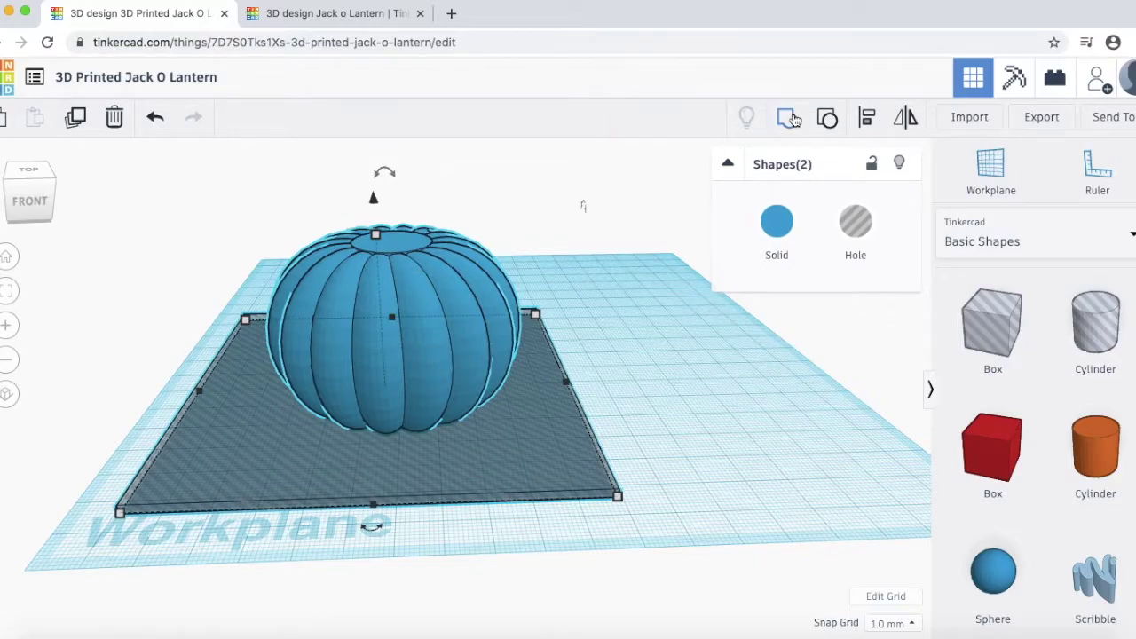
left_click(790, 119)
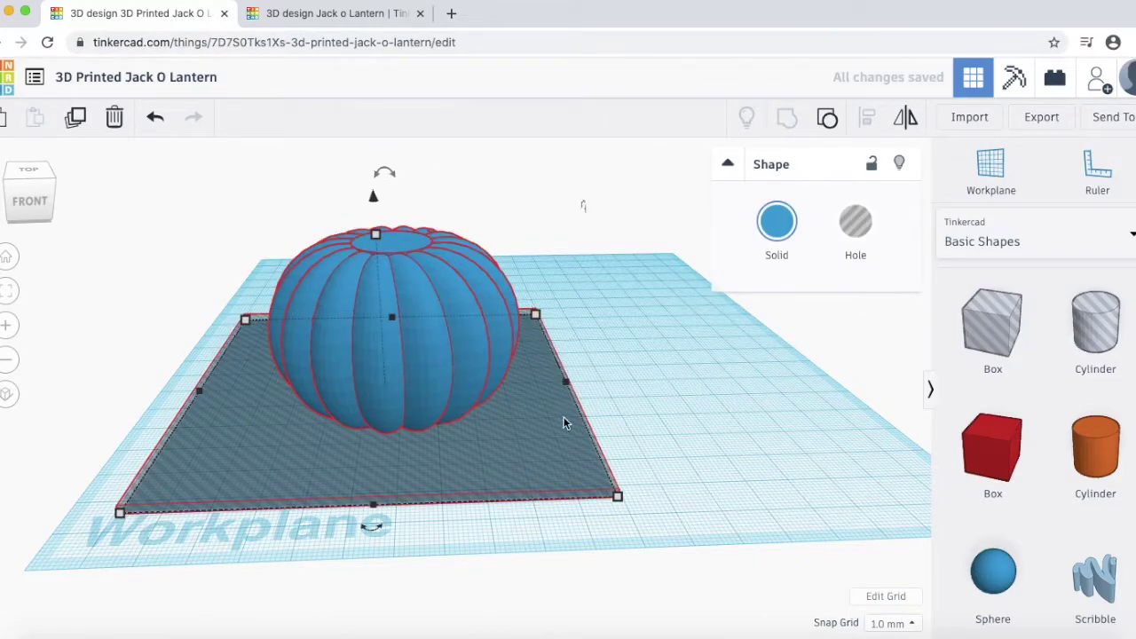
scroll(556, 423, "up", 3)
right_click_drag(522, 400, 629, 380)
left_click(692, 379)
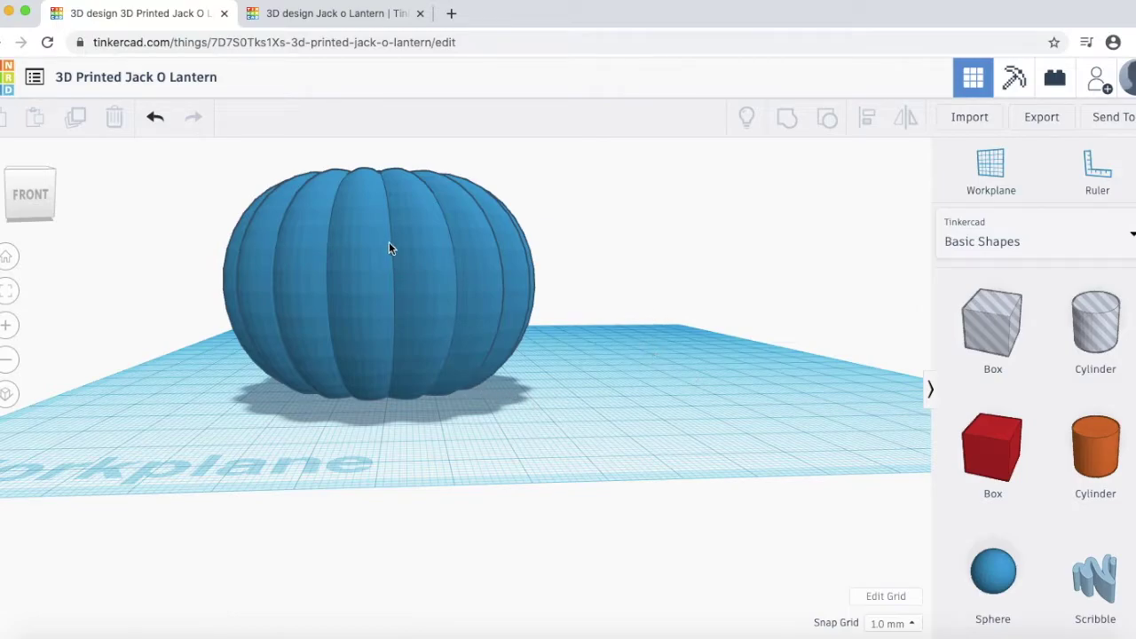
right_click_drag(548, 335, 550, 317)
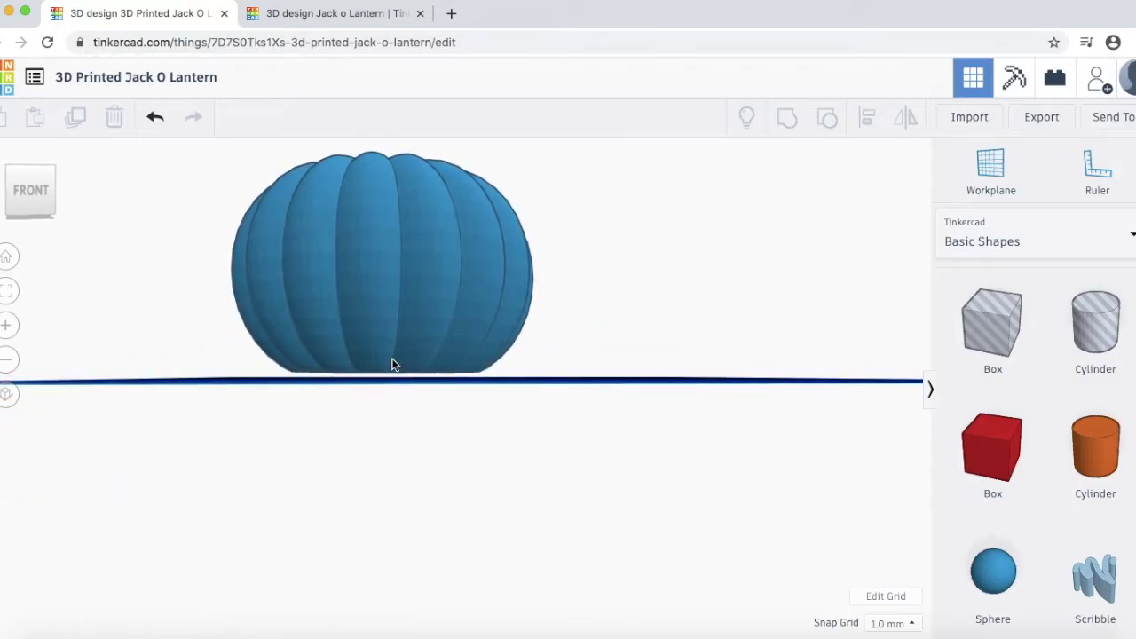
scroll(392, 364, "up", 3)
scroll(372, 365, "up", 3)
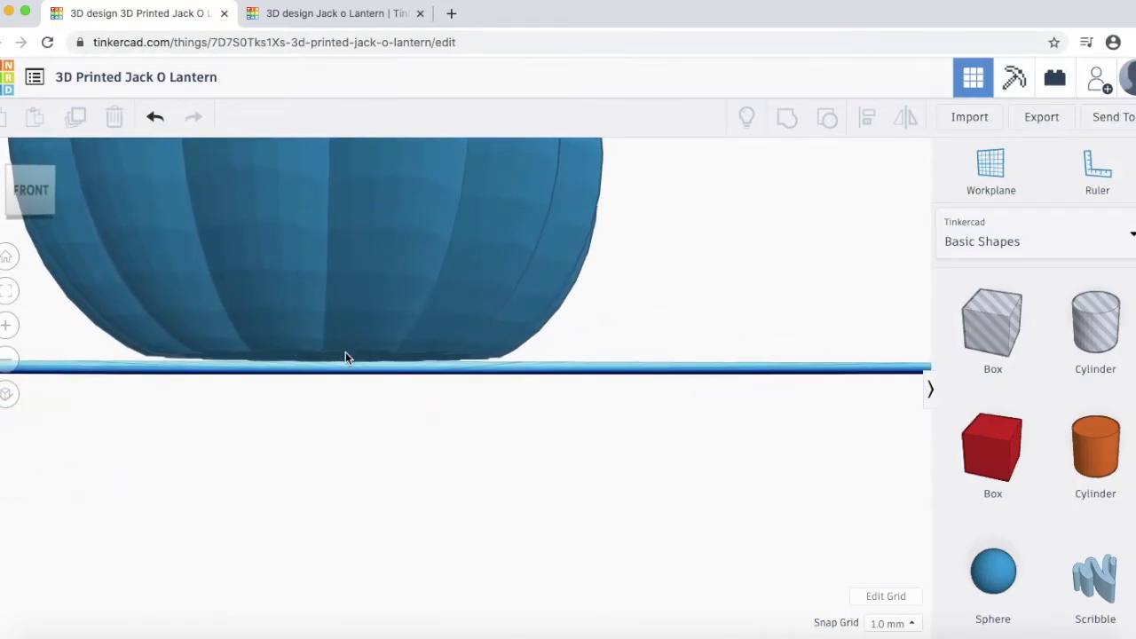
right_click_drag(413, 355, 430, 328)
scroll(458, 350, "down", 3)
scroll(428, 327, "down", 2)
Step: Drop the pumpkin to about -2 mm so its flat base sinks into the workplane
left_click(431, 299)
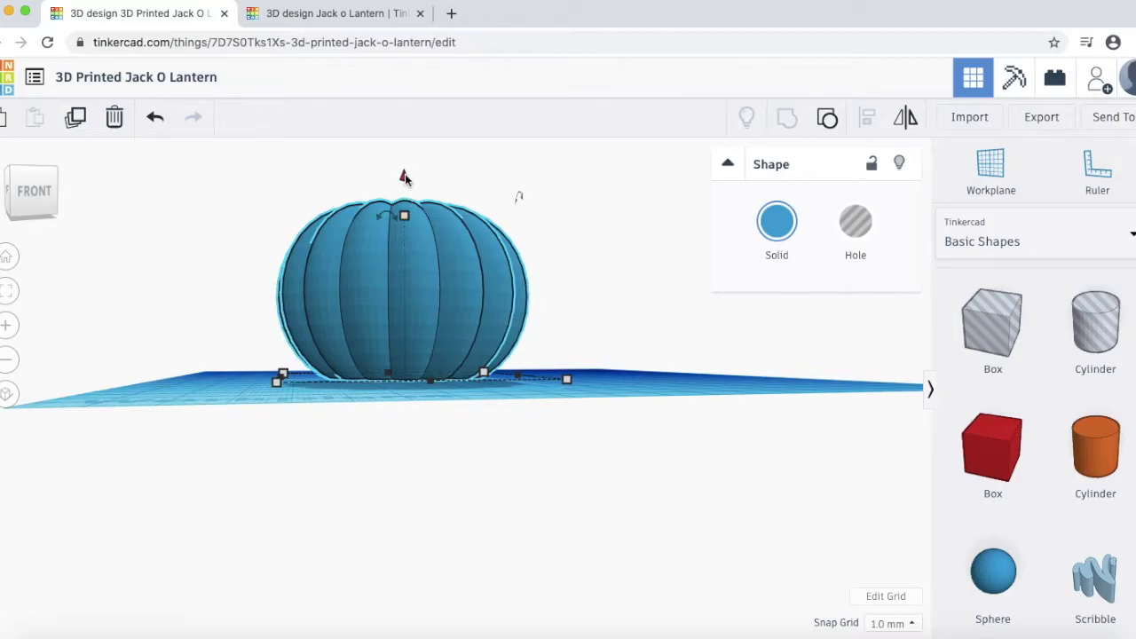
left_click(599, 264)
right_click_drag(599, 264, 576, 267)
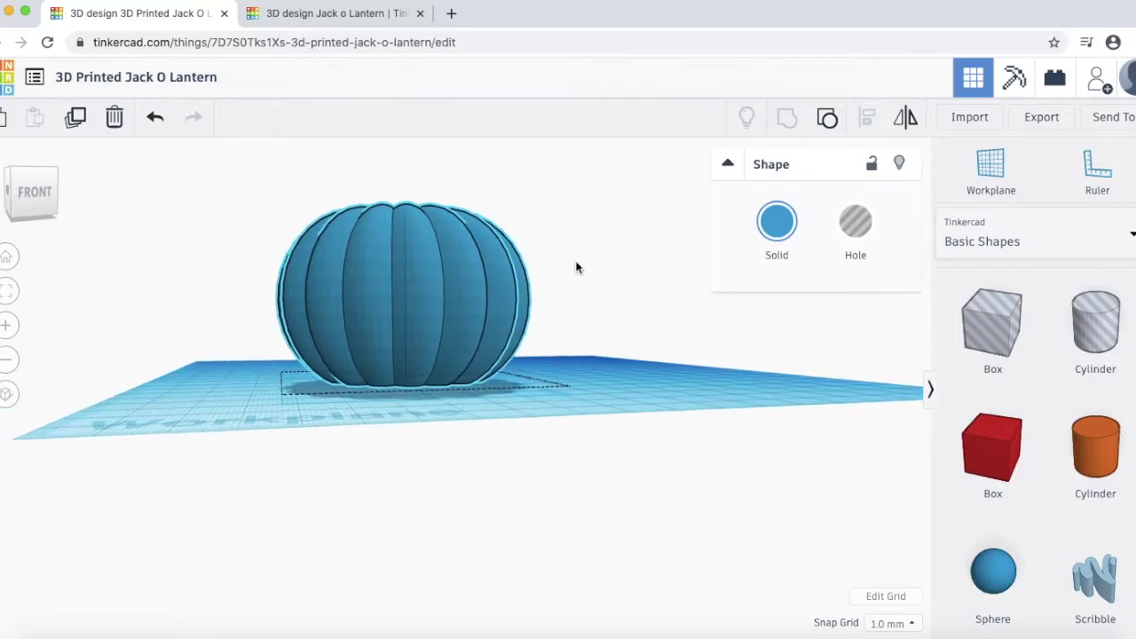
left_click(513, 241)
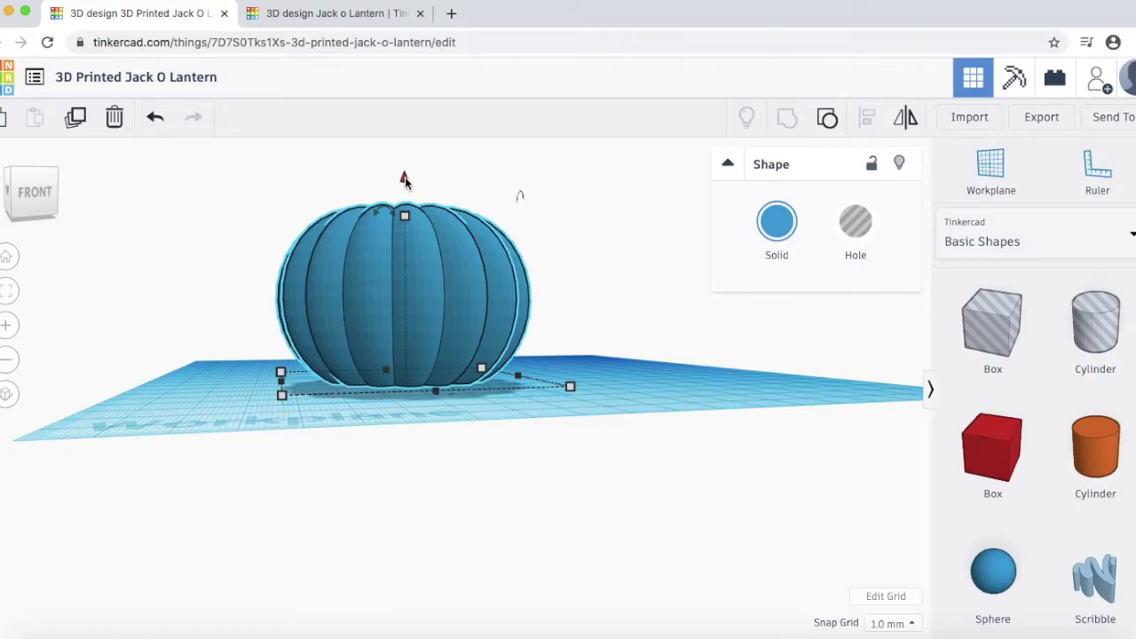
left_click_drag(405, 176, 408, 184)
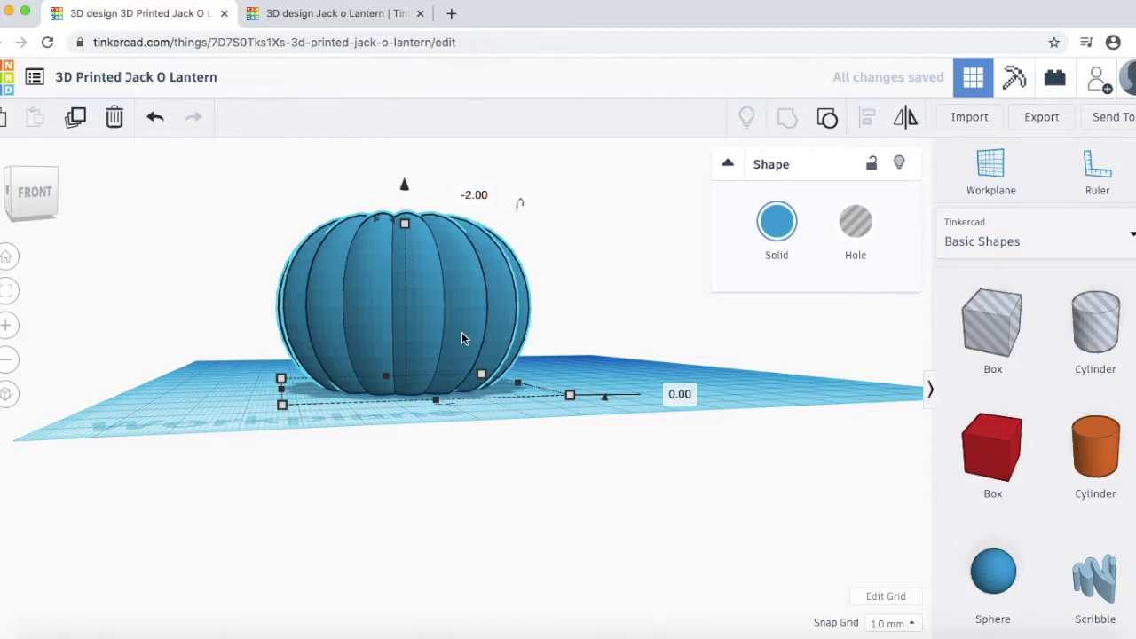
scroll(514, 398, "up", 5)
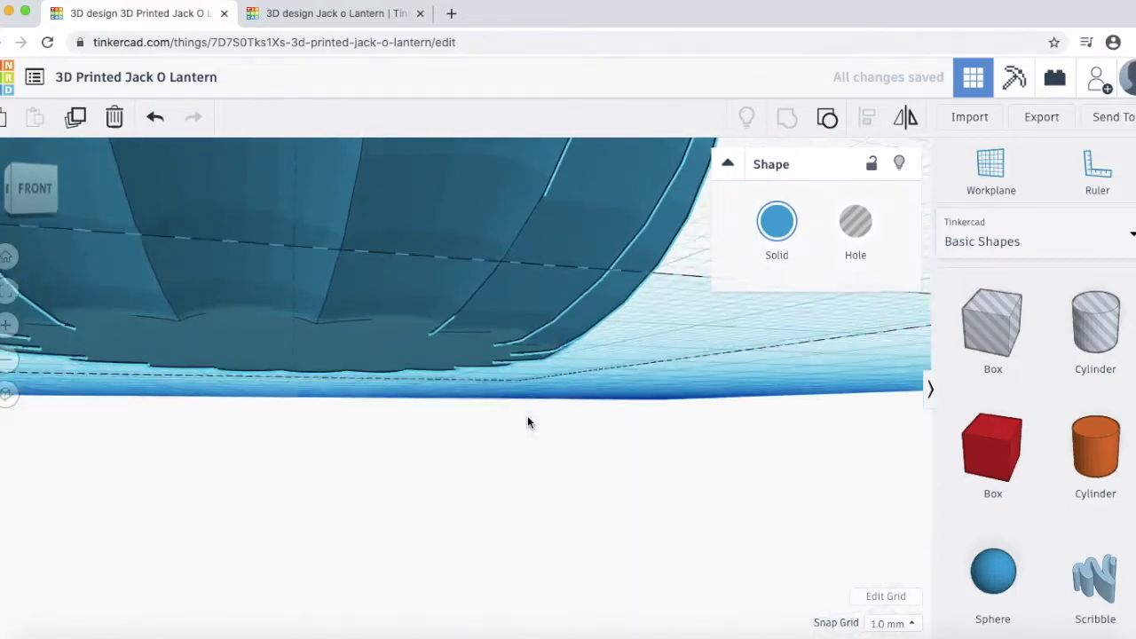
mouse_move(527, 422)
right_mouse_down()
mouse_move(540, 385)
mouse_move(532, 436)
mouse_move(522, 411)
right_mouse_up()
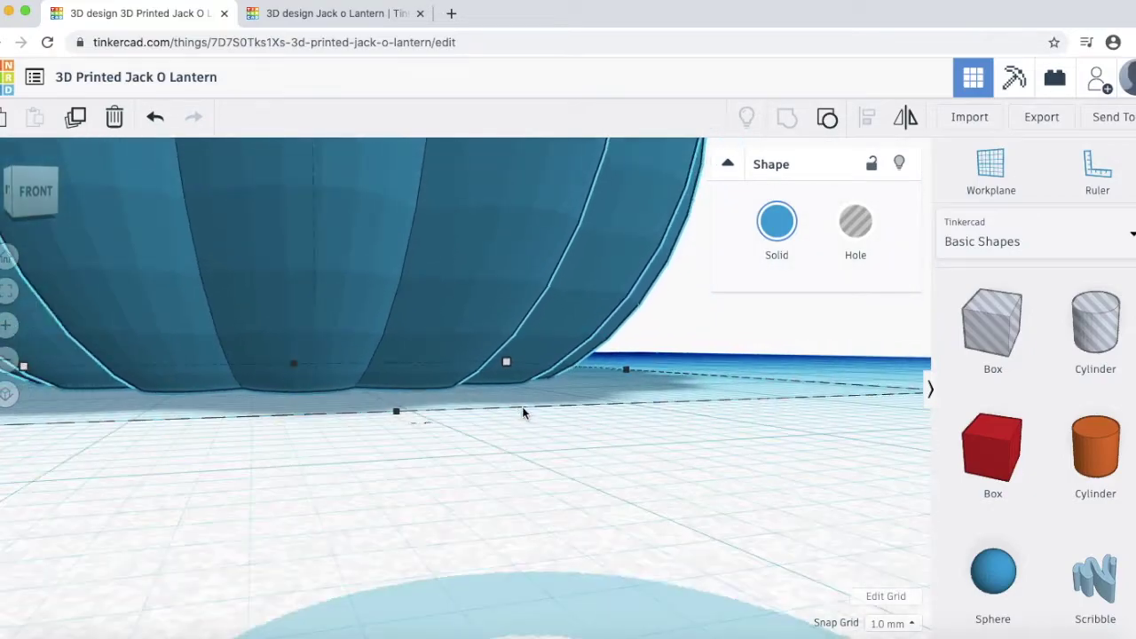
key("f")
left_click(524, 411)
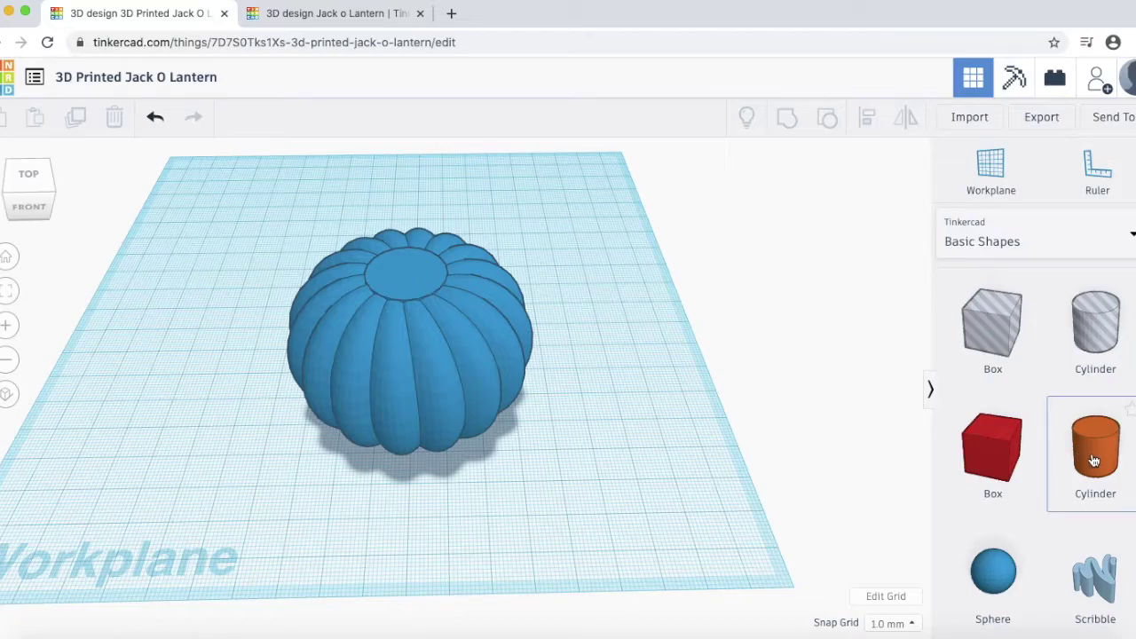
Step: Add a cylinder beside the pumpkin and set its width and depth to 6 mm
left_click_drag(1017, 441, 593, 396)
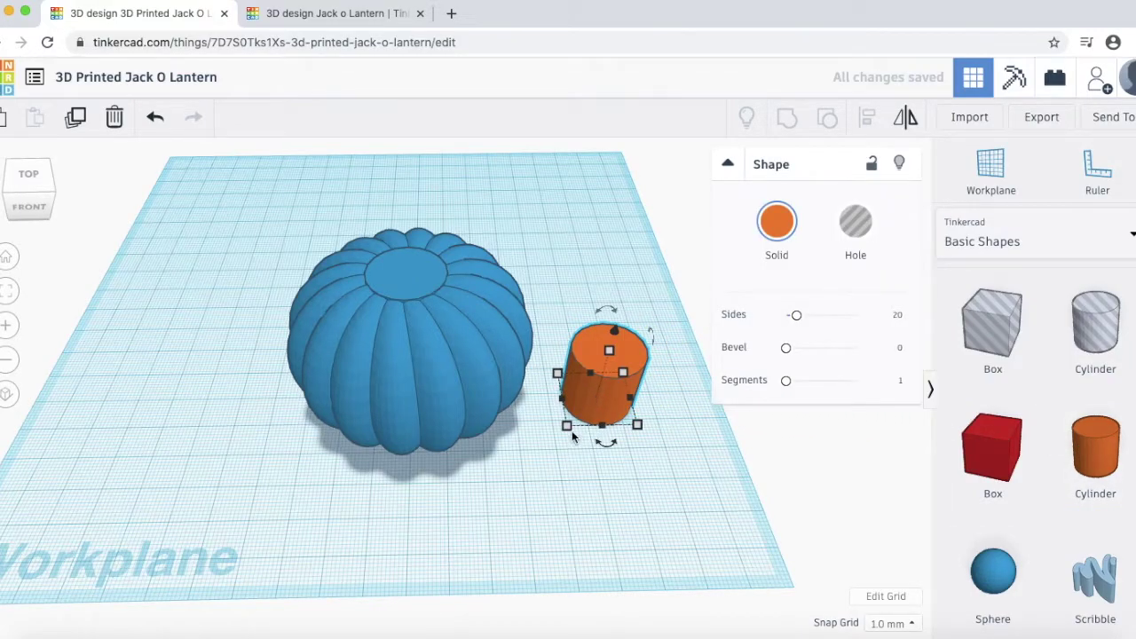
mouse_move(638, 425)
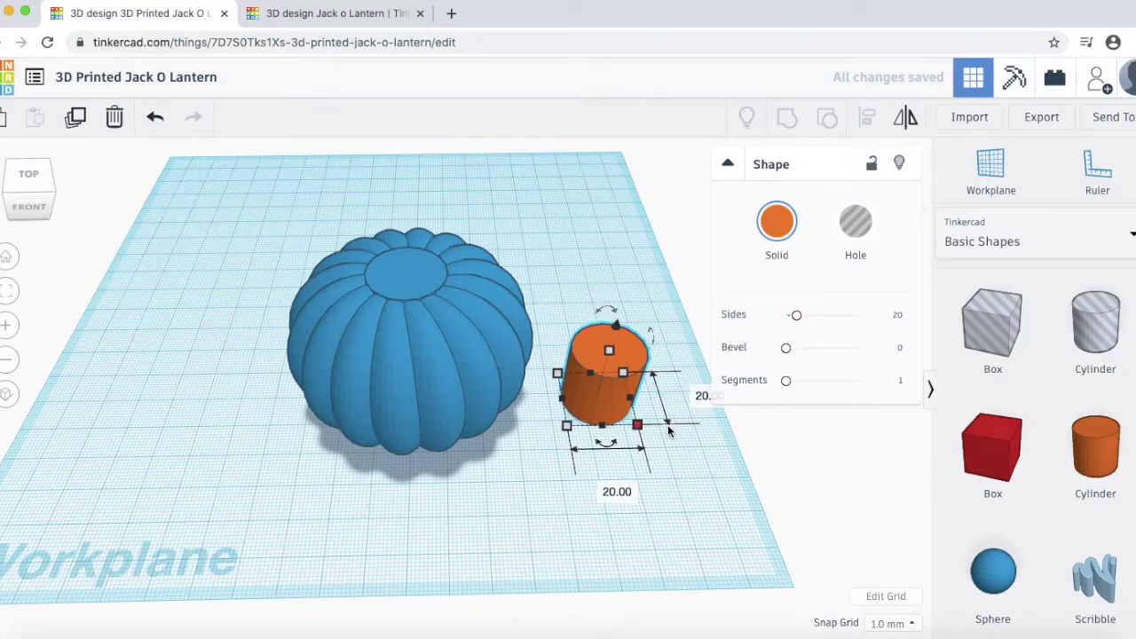
middle_click_drag(667, 424, 496, 423)
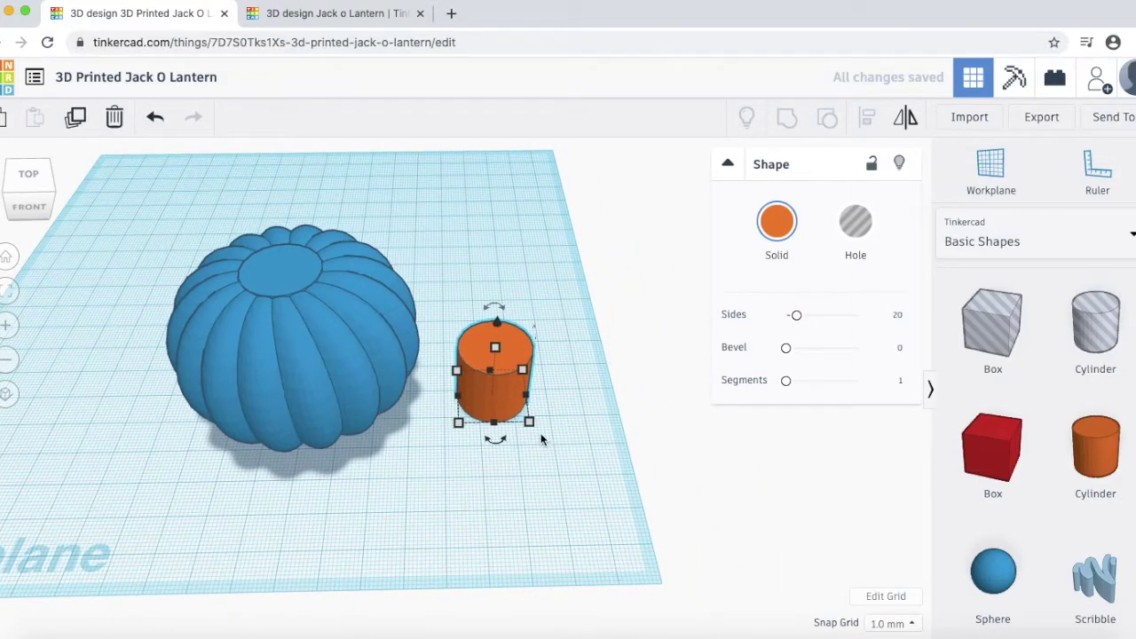
mouse_move(529, 422)
left_click(499, 488)
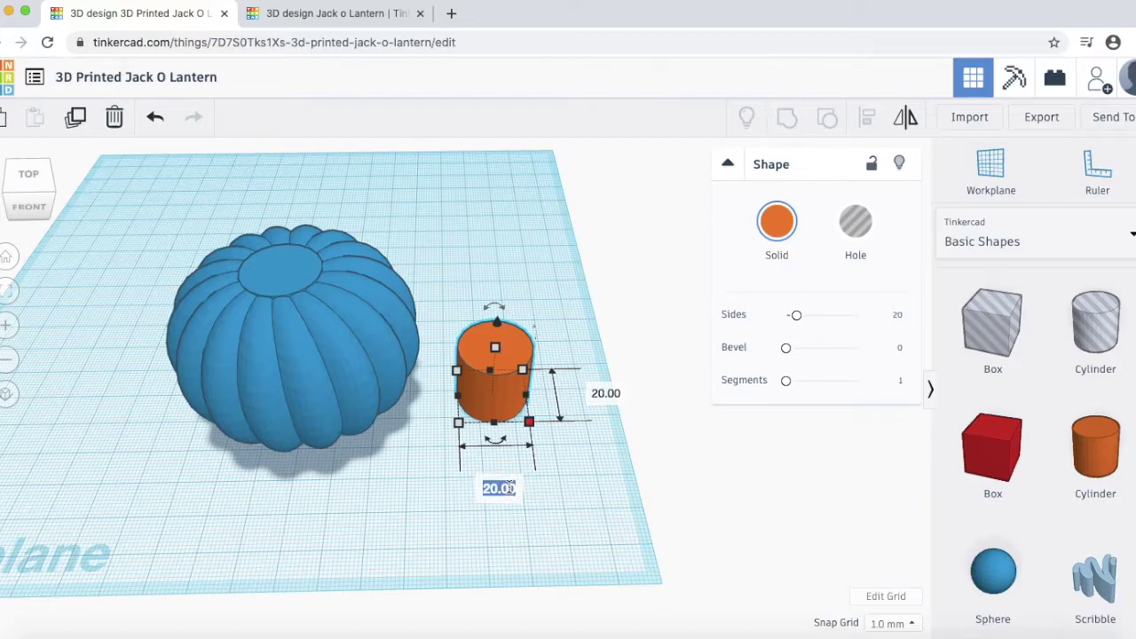
type("6")
key("Return")
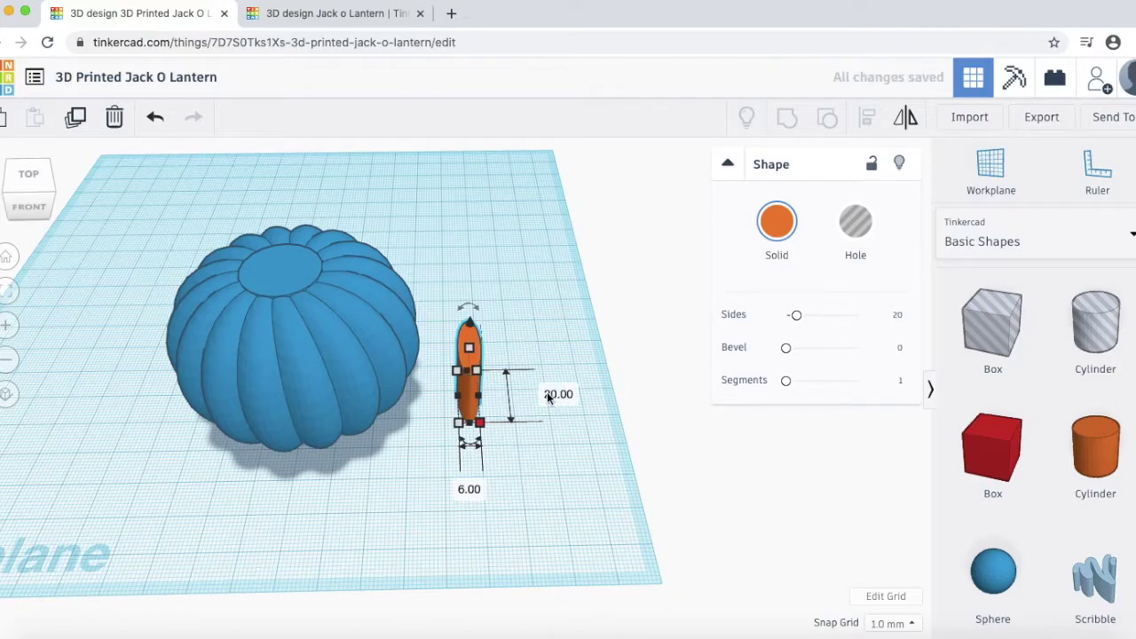
left_click(550, 396)
type("6")
key("Return")
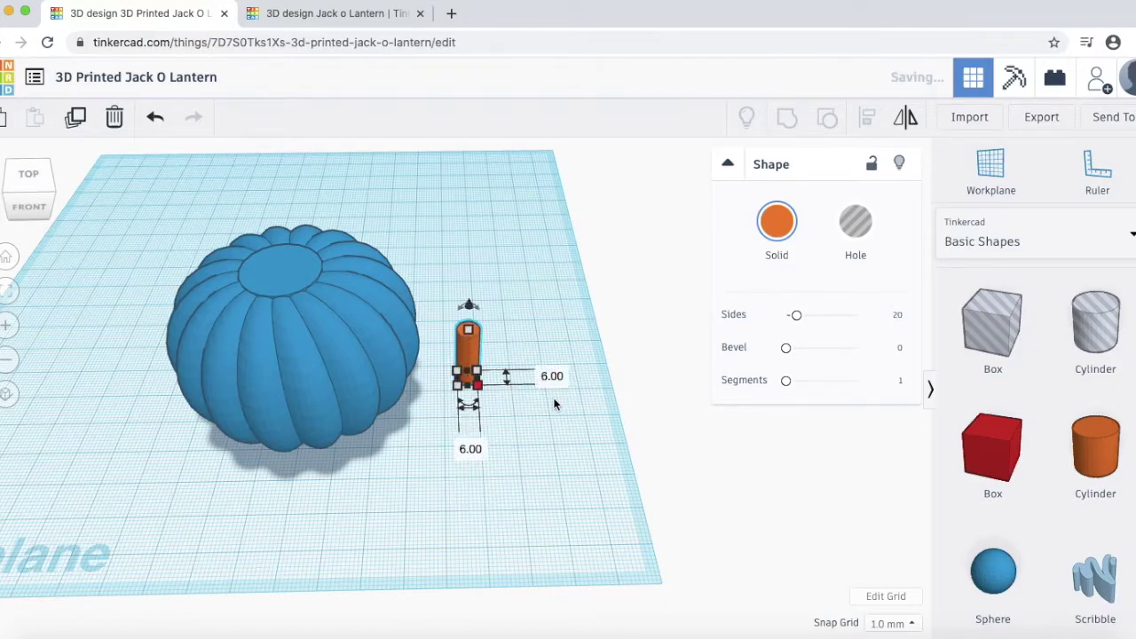
Step: Raise the stem cylinder's height from 20 to 50 mm
left_click(468, 330)
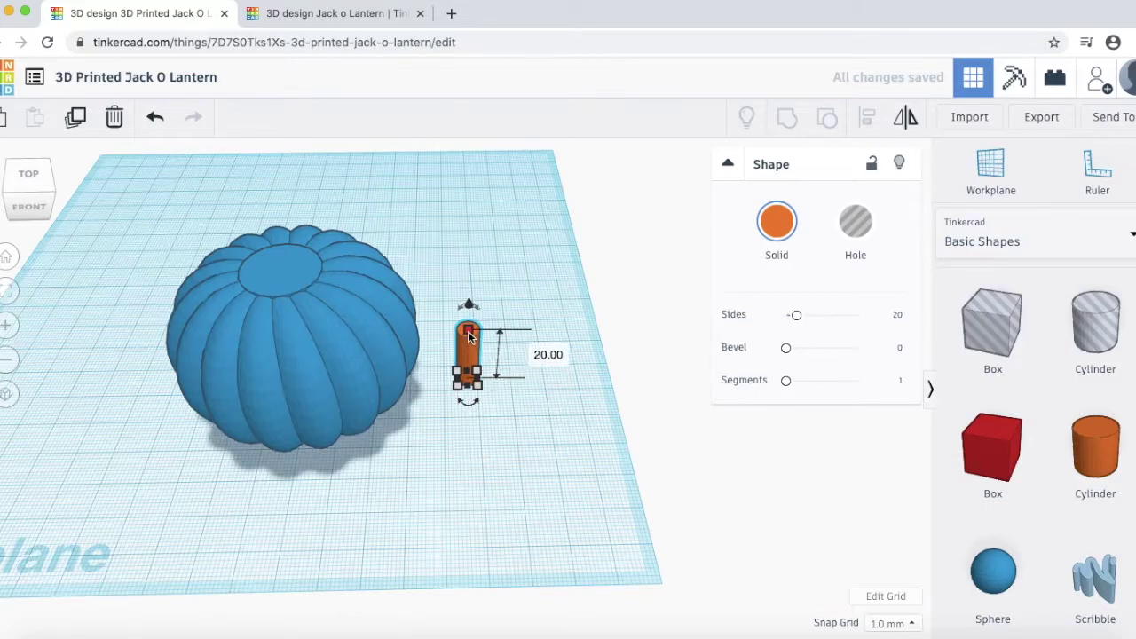
left_click(548, 355)
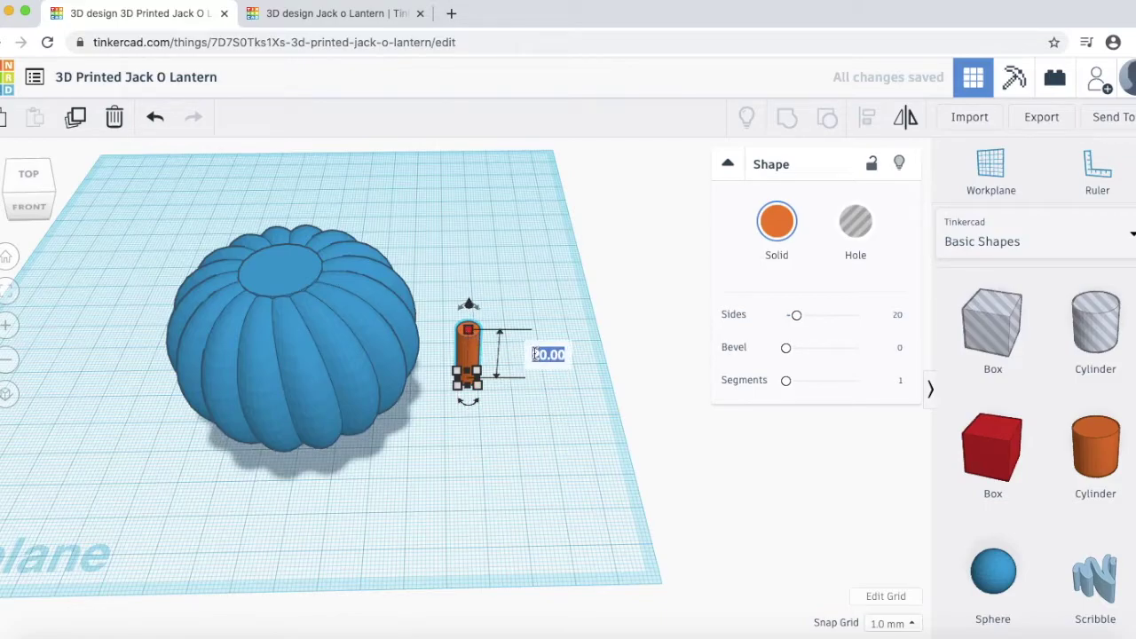
type("45")
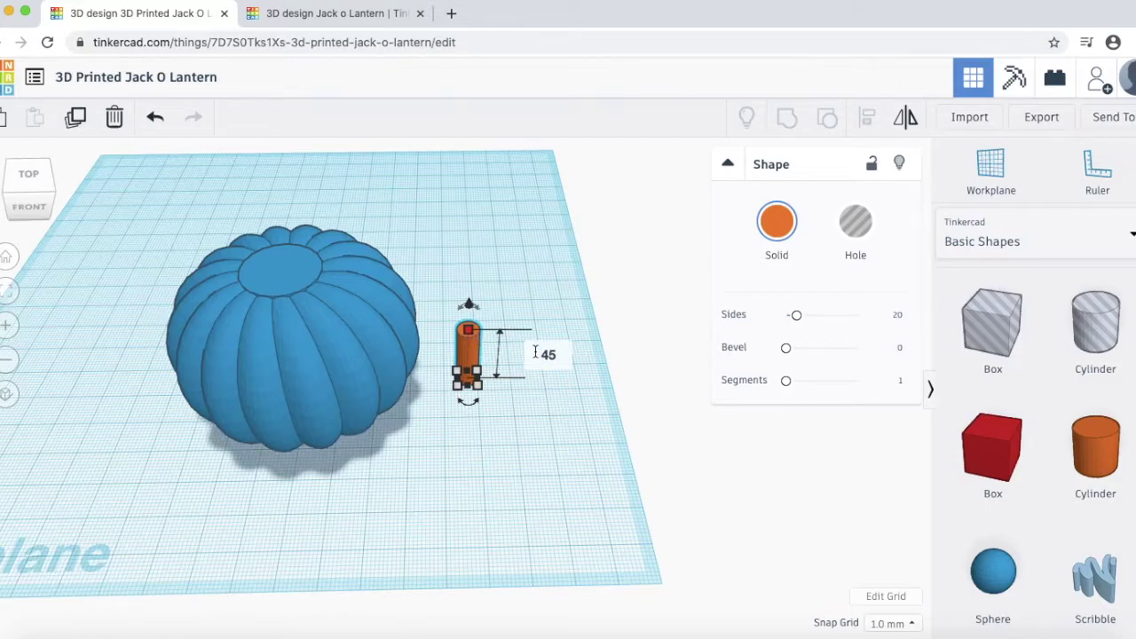
key("BackSpace")
key("BackSpace")
type("50")
key("Return")
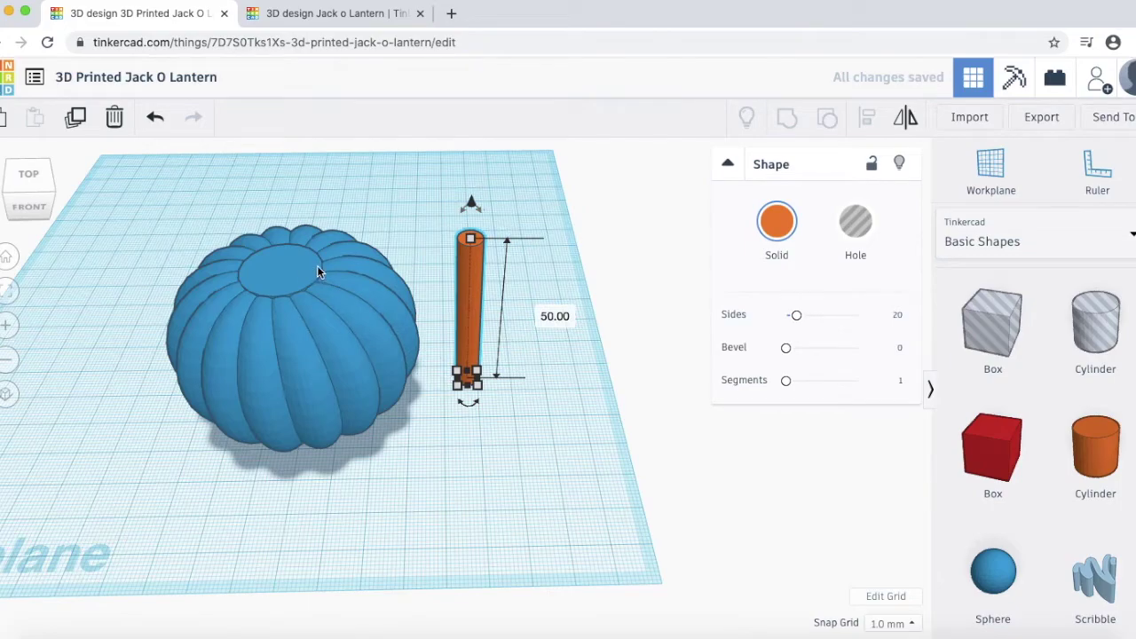
right_click_drag(581, 357, 520, 343)
Step: Centre-align the stem on the pumpkin along both axes and group them into one shape
left_click(469, 327)
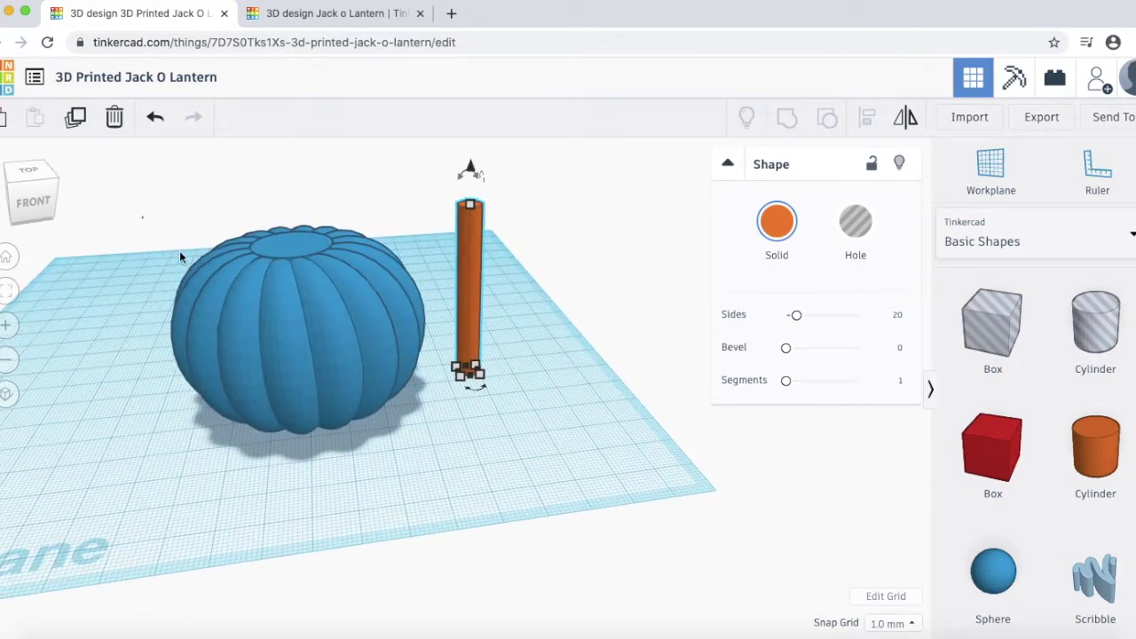
left_click_drag(180, 256, 590, 419)
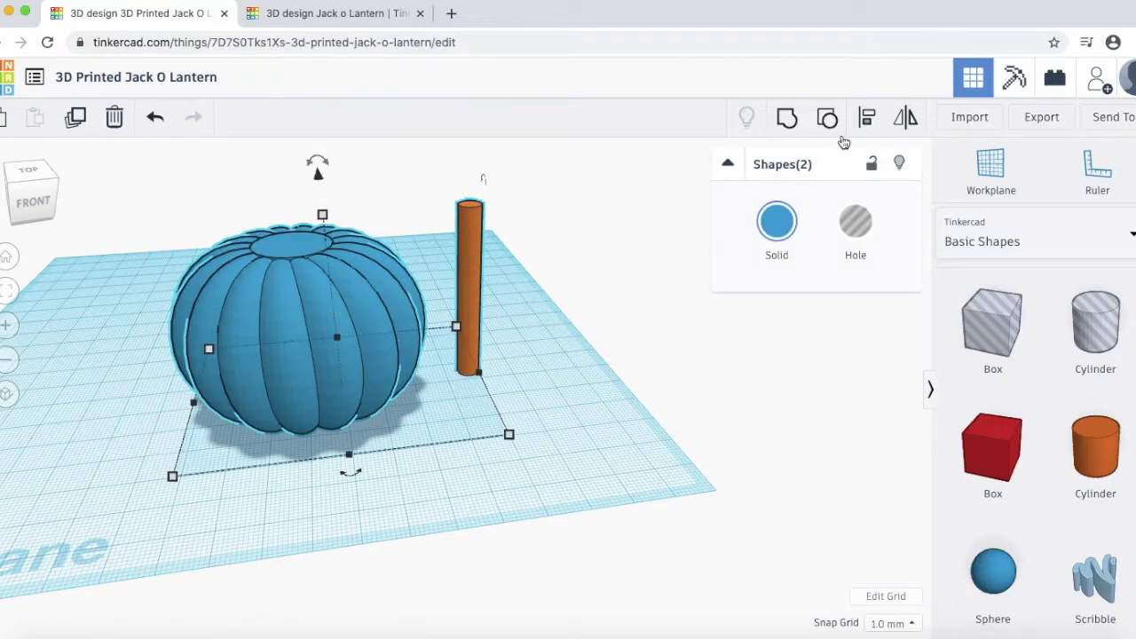
left_click(866, 125)
right_click_drag(610, 335, 611, 325)
key("l")
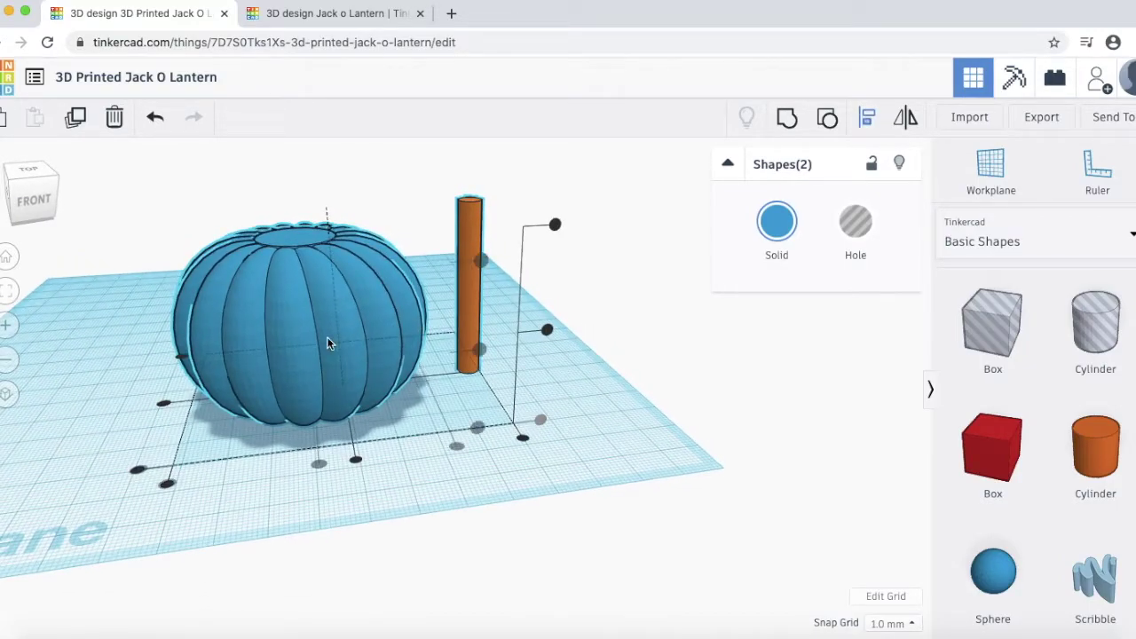
left_click(356, 461)
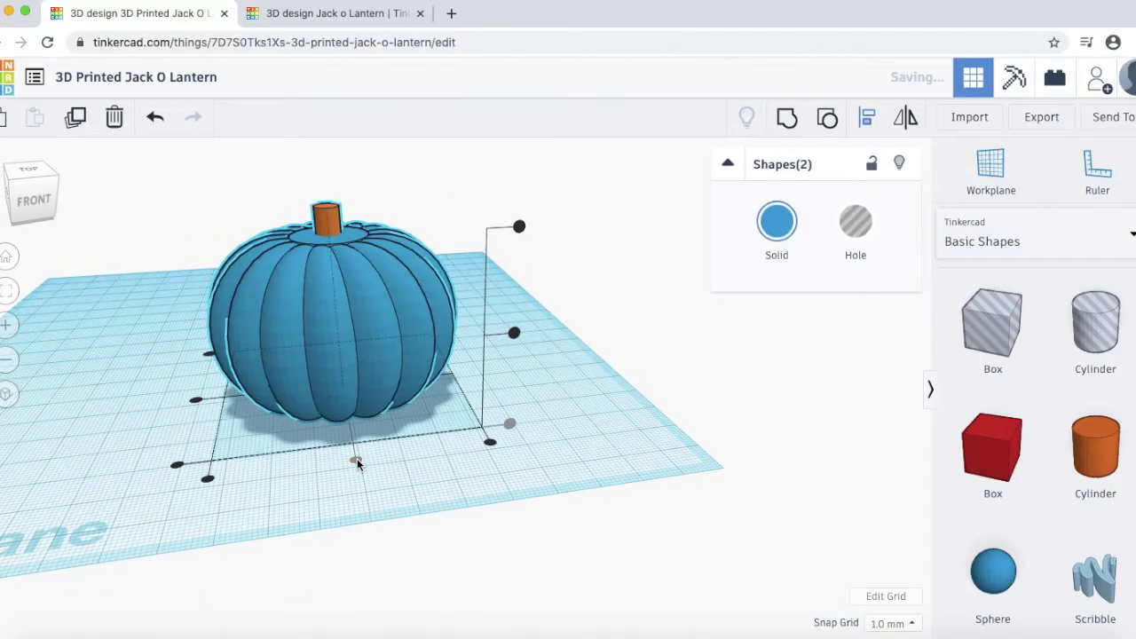
left_click(196, 401)
right_click_drag(134, 352, 135, 326)
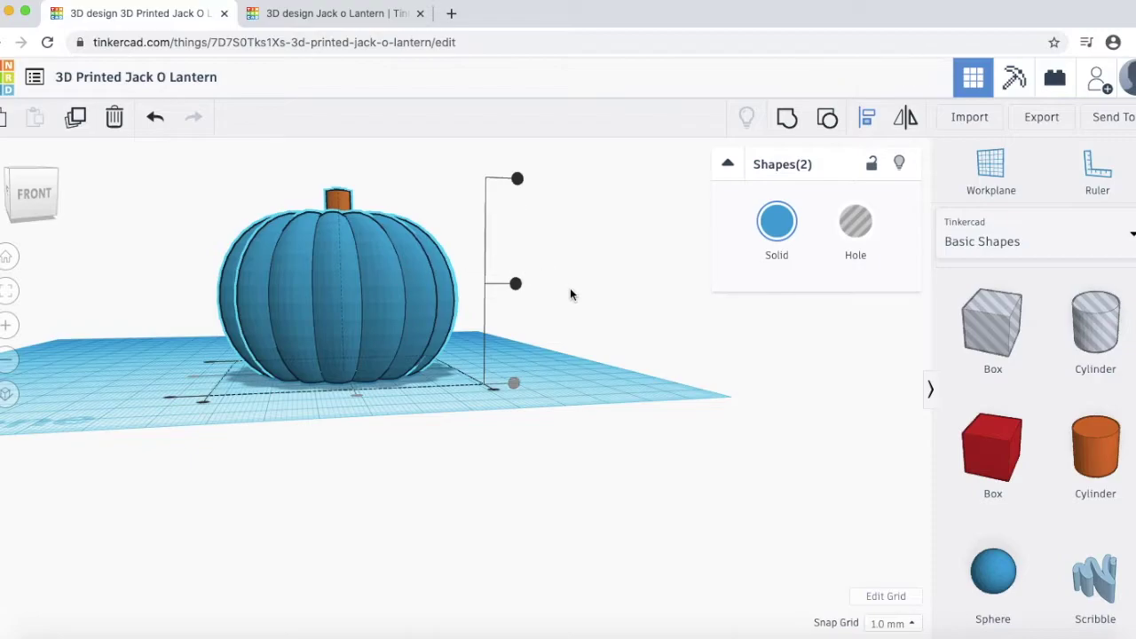
key("f")
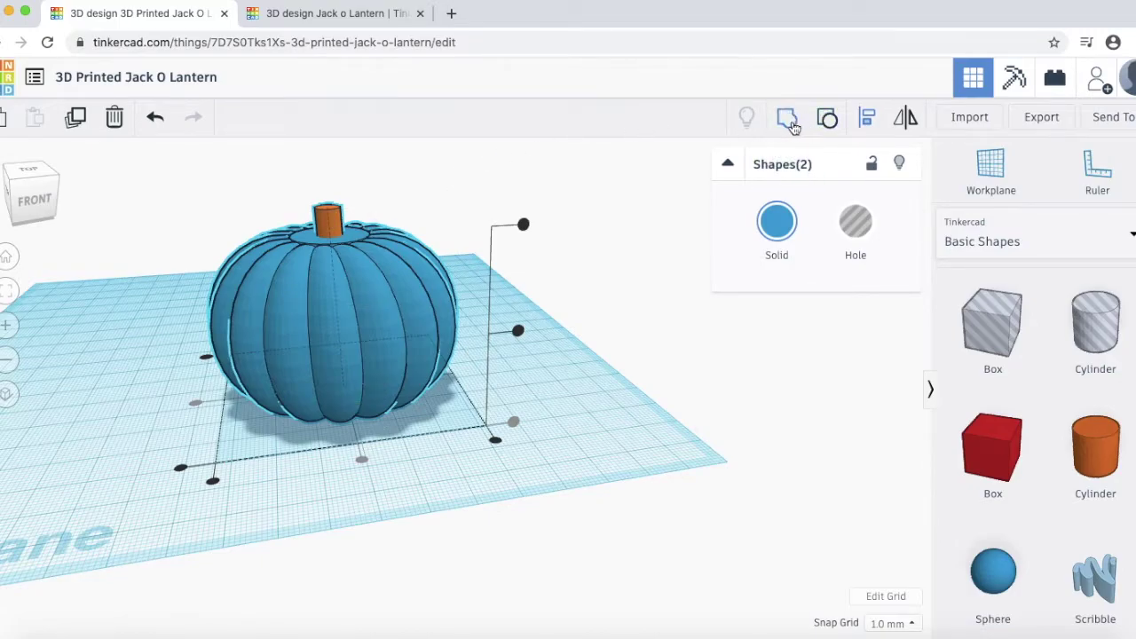
left_click(787, 120)
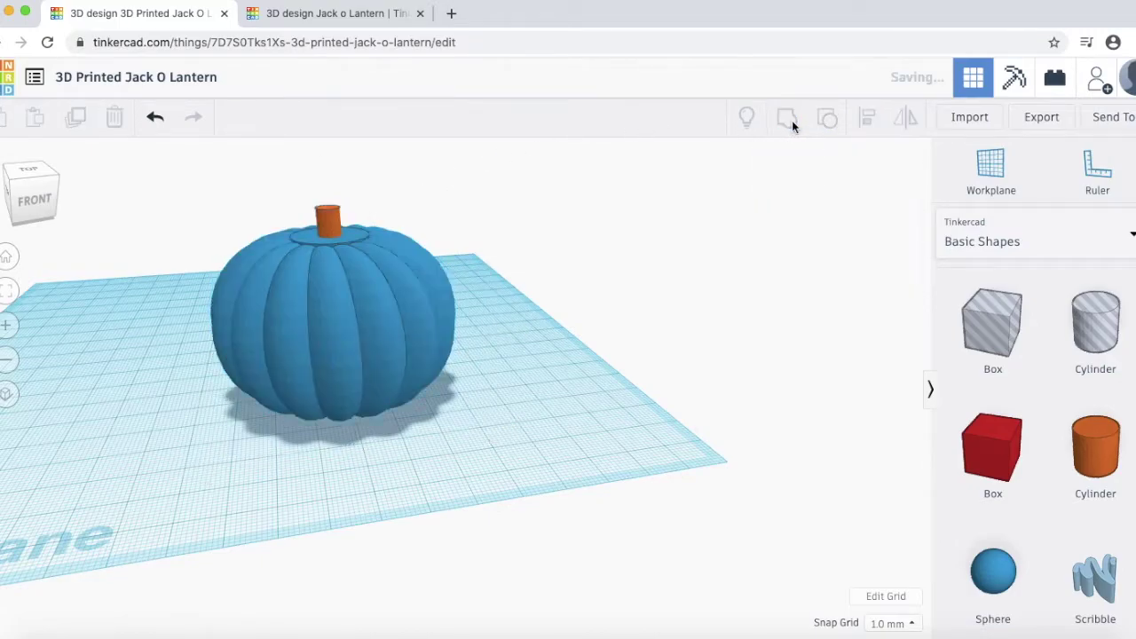
left_click(492, 254)
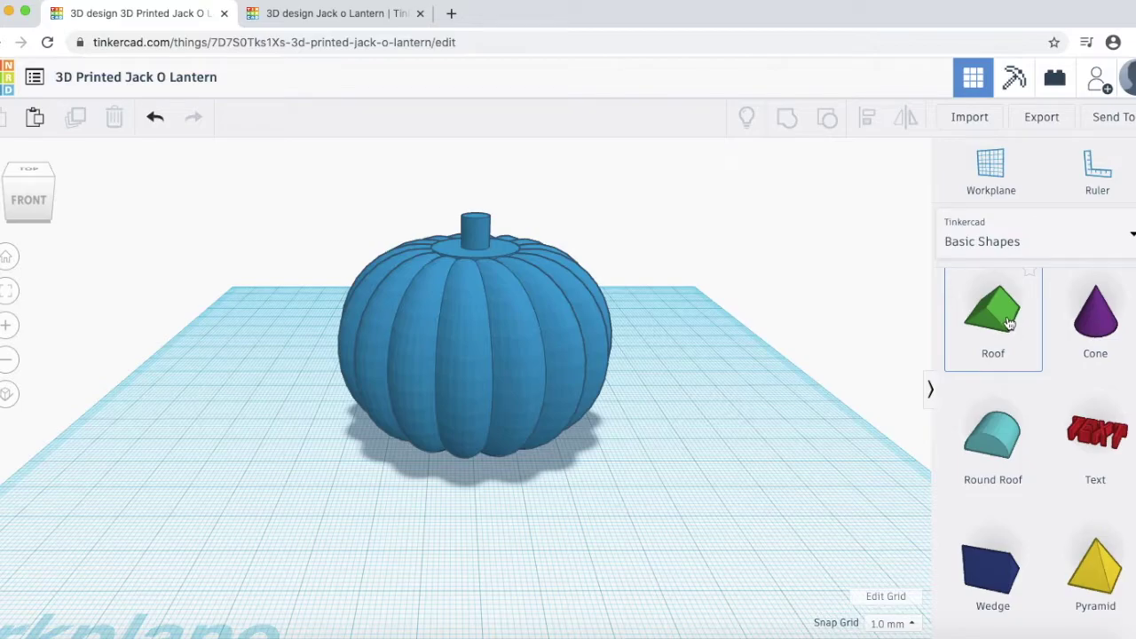
Step: Place a Roof shape in front of the pumpkin and set its width to 10 mm
left_click_drag(1008, 316, 402, 502)
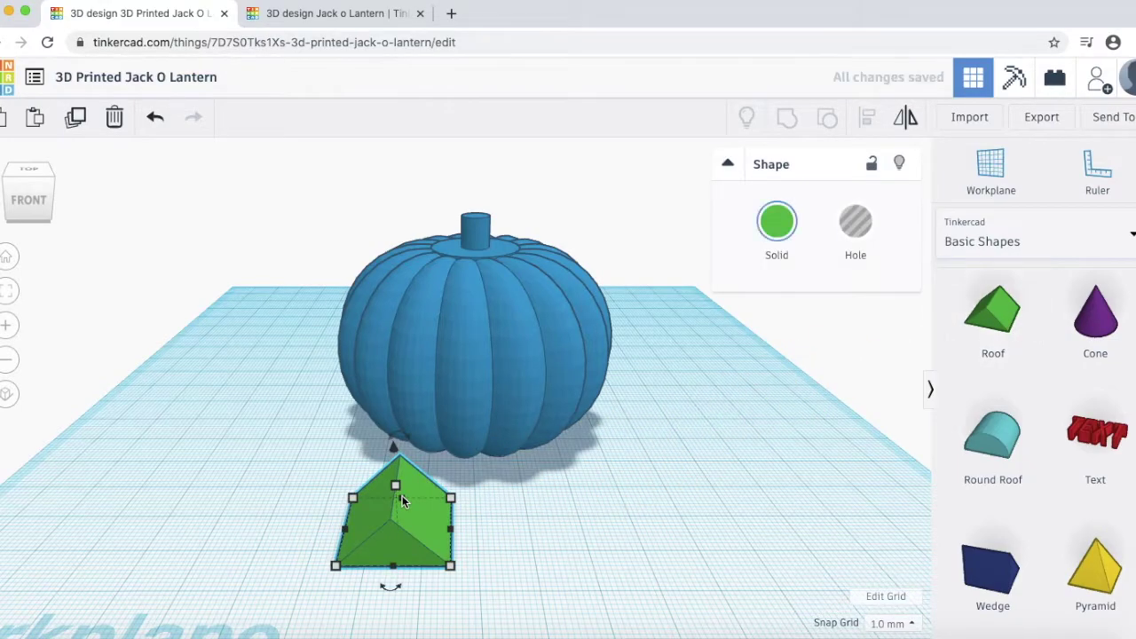
mouse_move(475, 527)
right_mouse_down()
mouse_move(481, 505)
mouse_move(461, 533)
right_mouse_up()
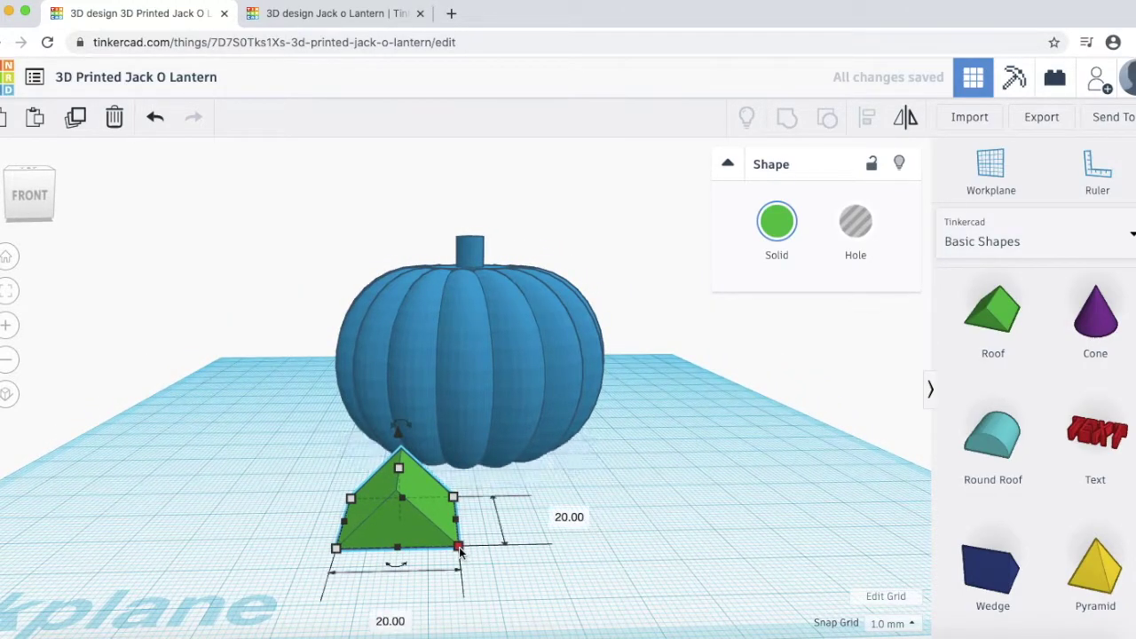
left_click(393, 622)
type("10")
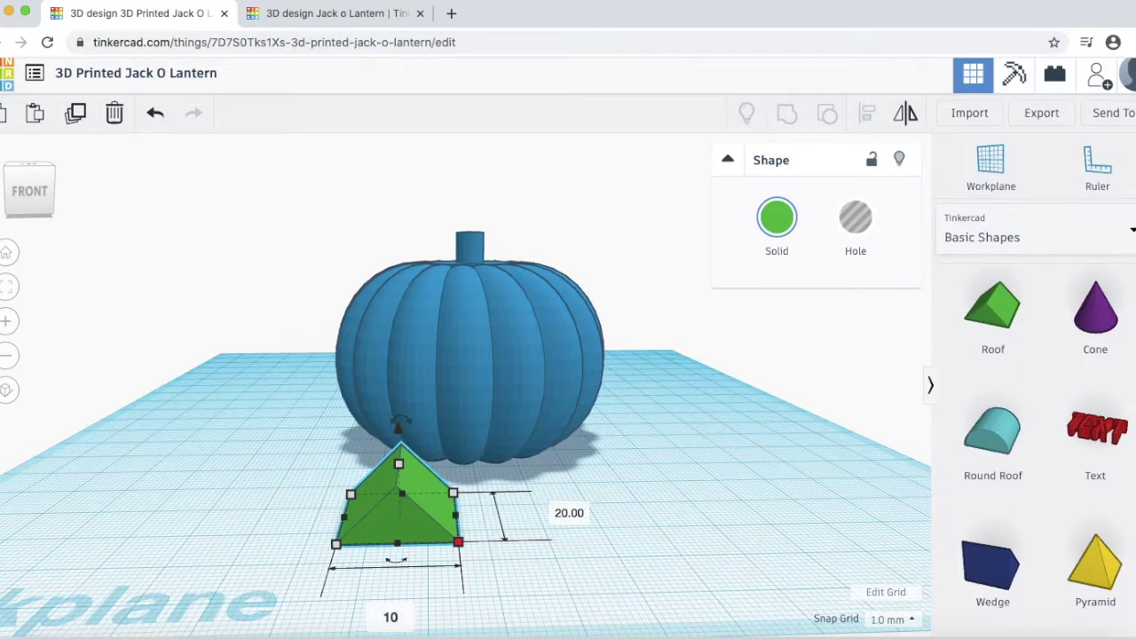
key("Return")
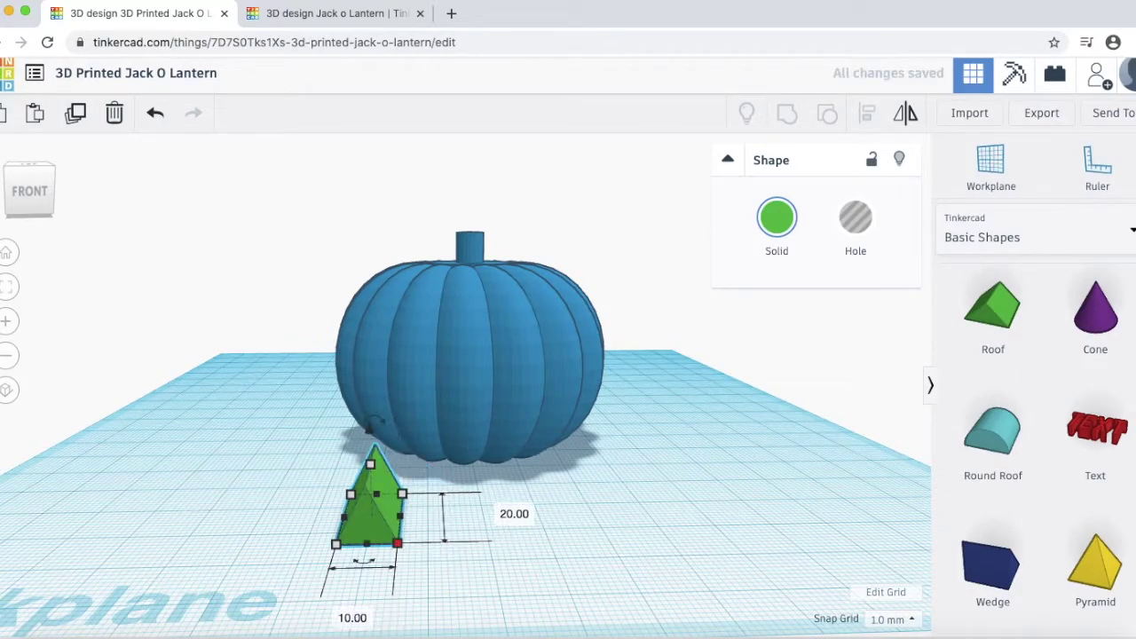
left_click(460, 570)
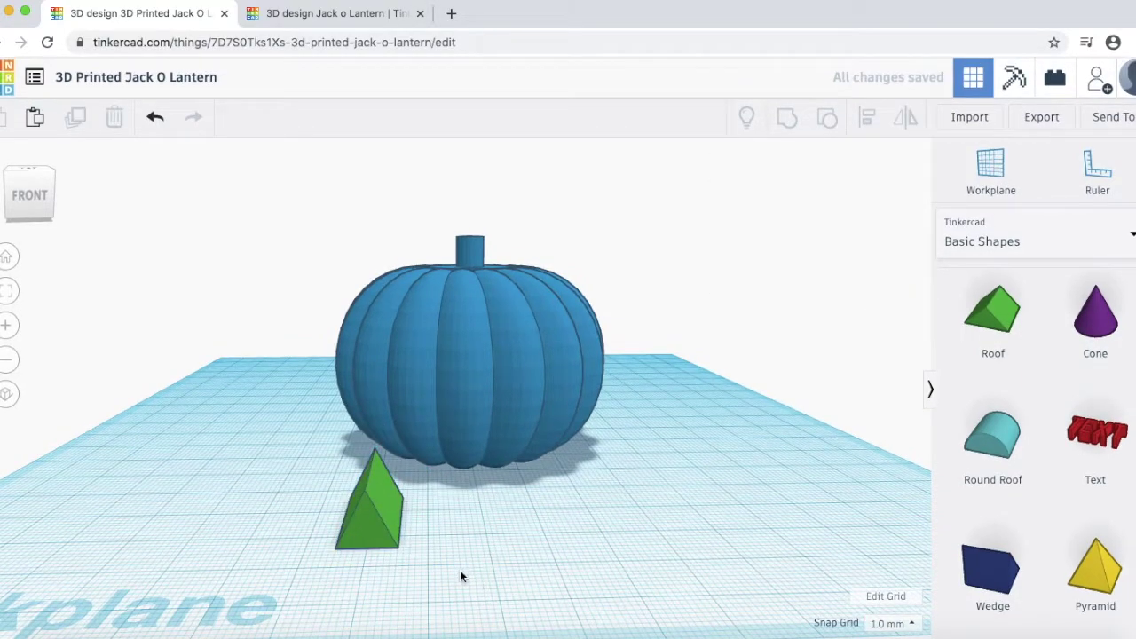
Step: Duplicate the narrowed Roof and place the copy to the right of it
left_click(385, 530)
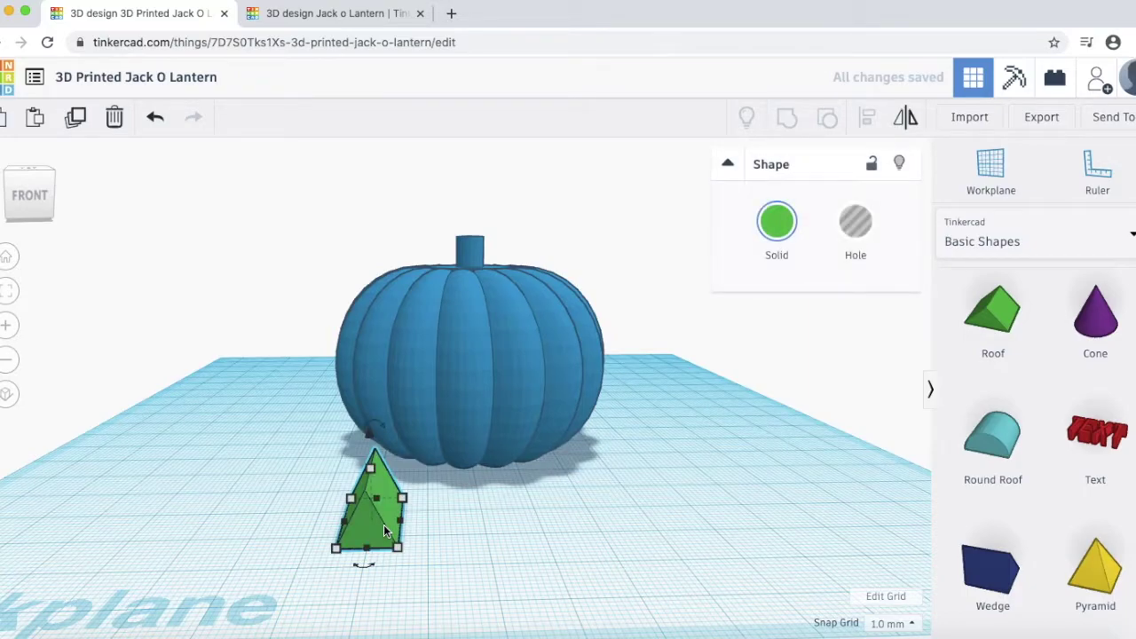
left_click(384, 529)
mouse_move(395, 547)
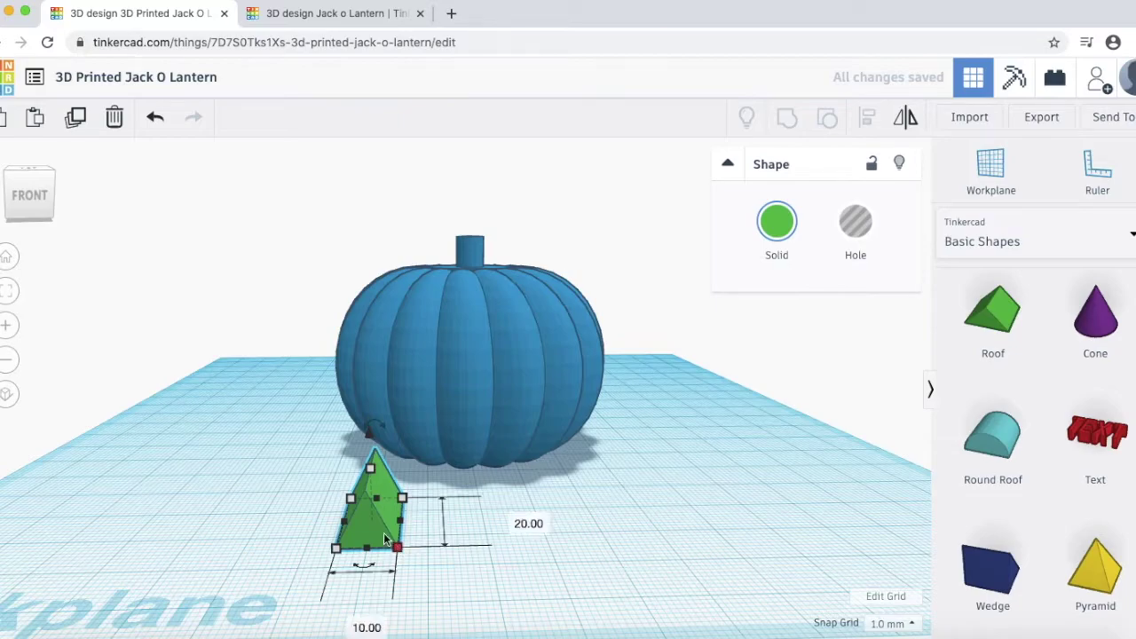
left_click_drag(383, 532, 512, 525, "alt")
left_click(601, 517)
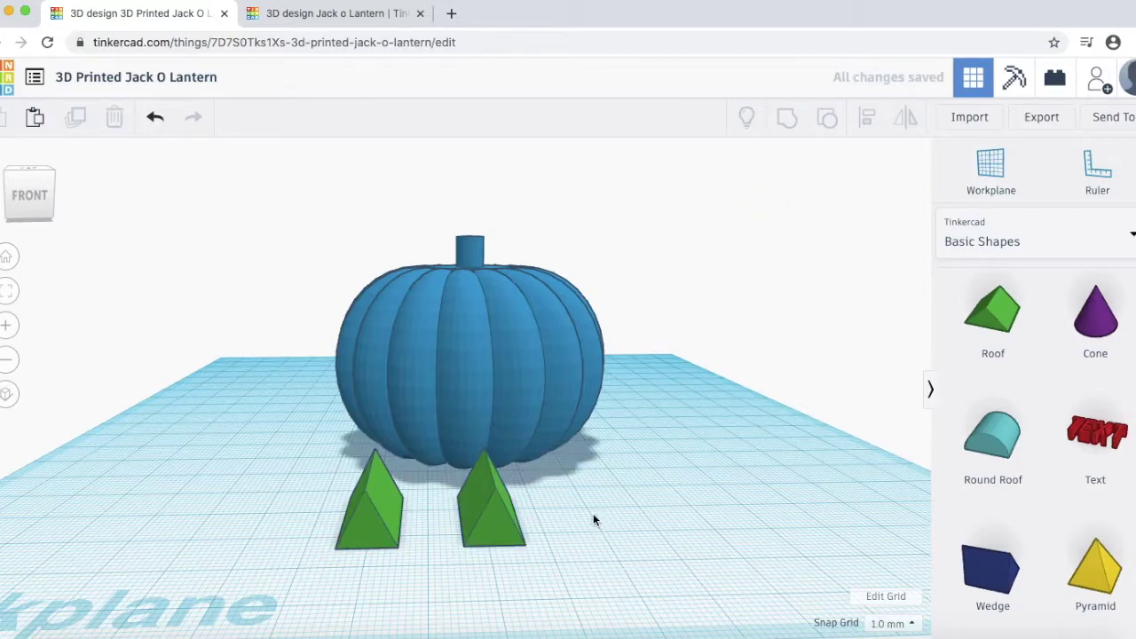
Step: Turn both roofs into holes and group them as the eyes
left_click(376, 519)
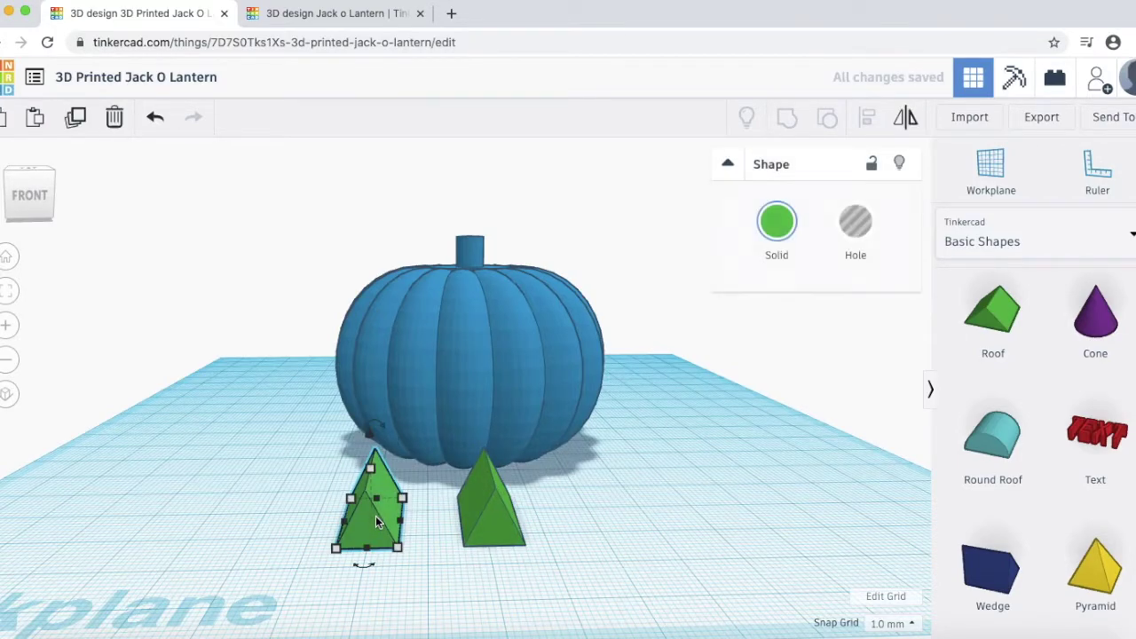
left_click(493, 508, "shift")
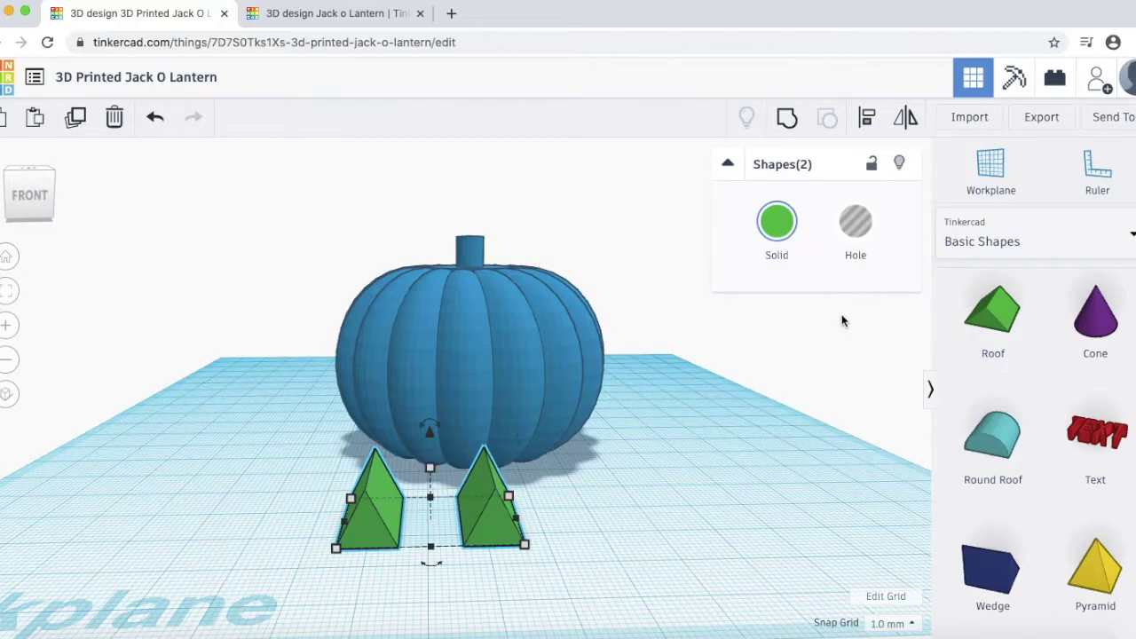
left_click(857, 228)
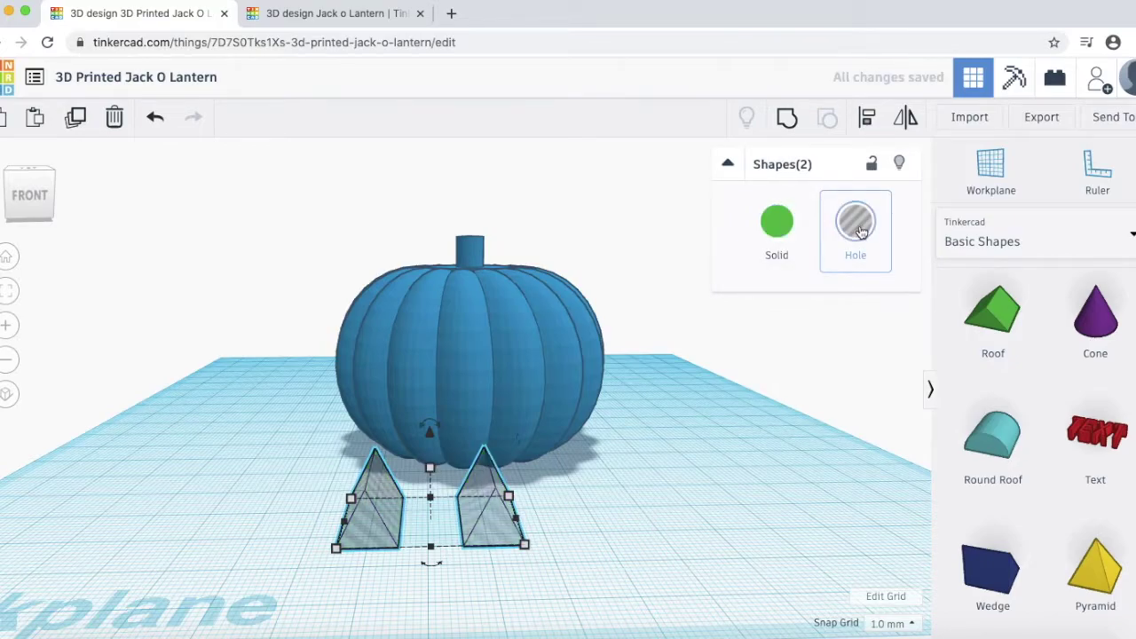
left_click(788, 121)
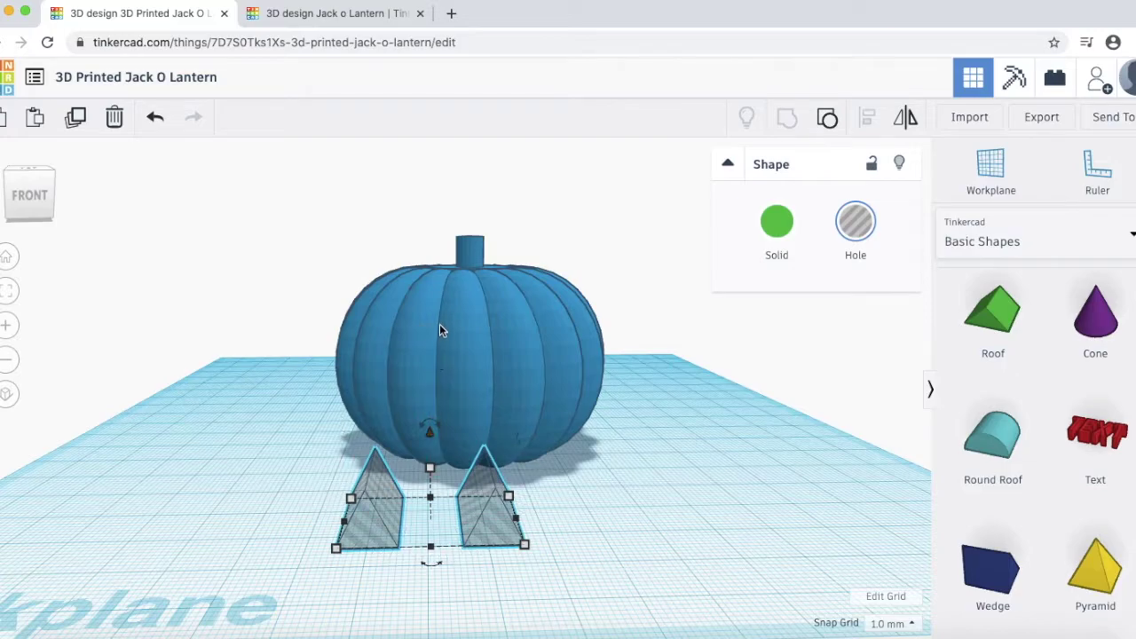
Step: Raise the grouped eye holes and position them inside the pumpkin's front face
left_click_drag(431, 434, 425, 278)
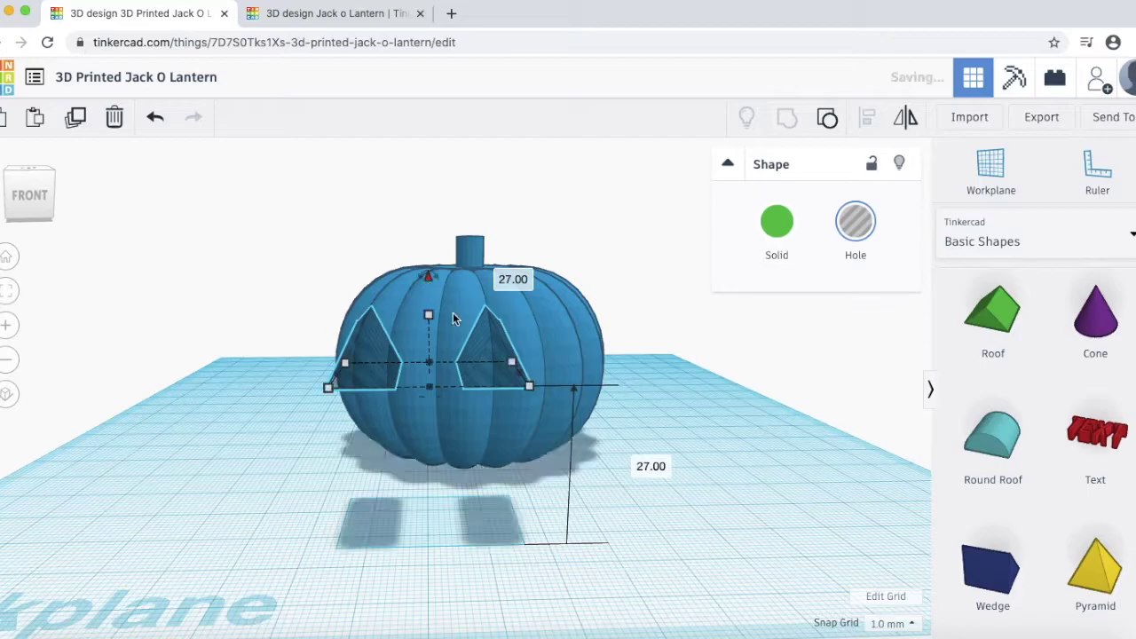
left_click_drag(495, 359, 554, 371)
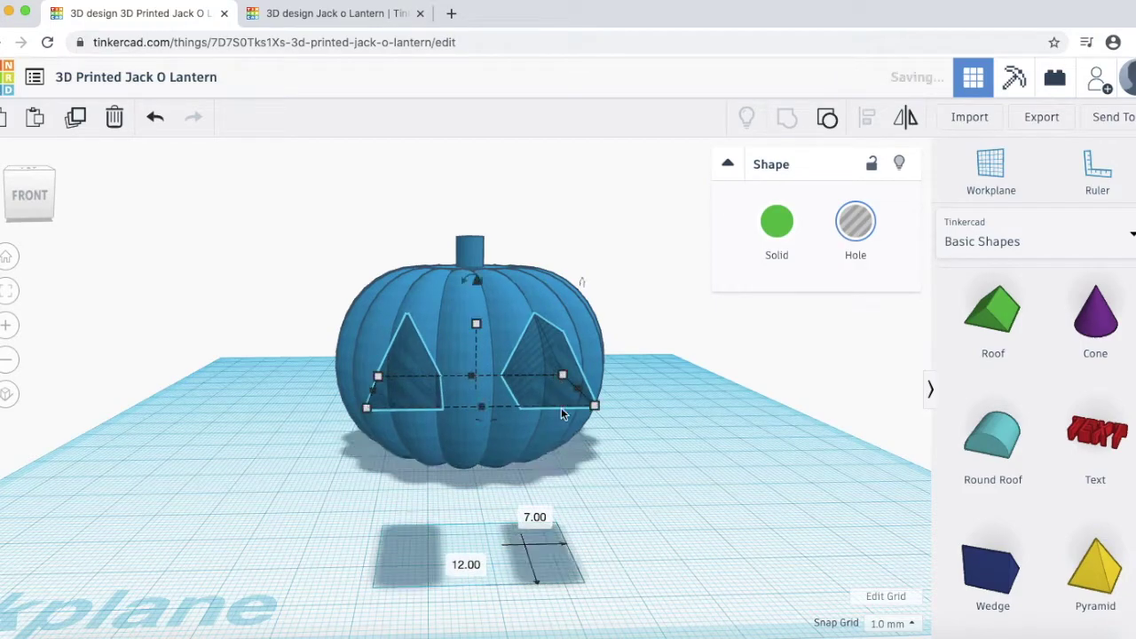
right_click_drag(542, 452, 299, 362)
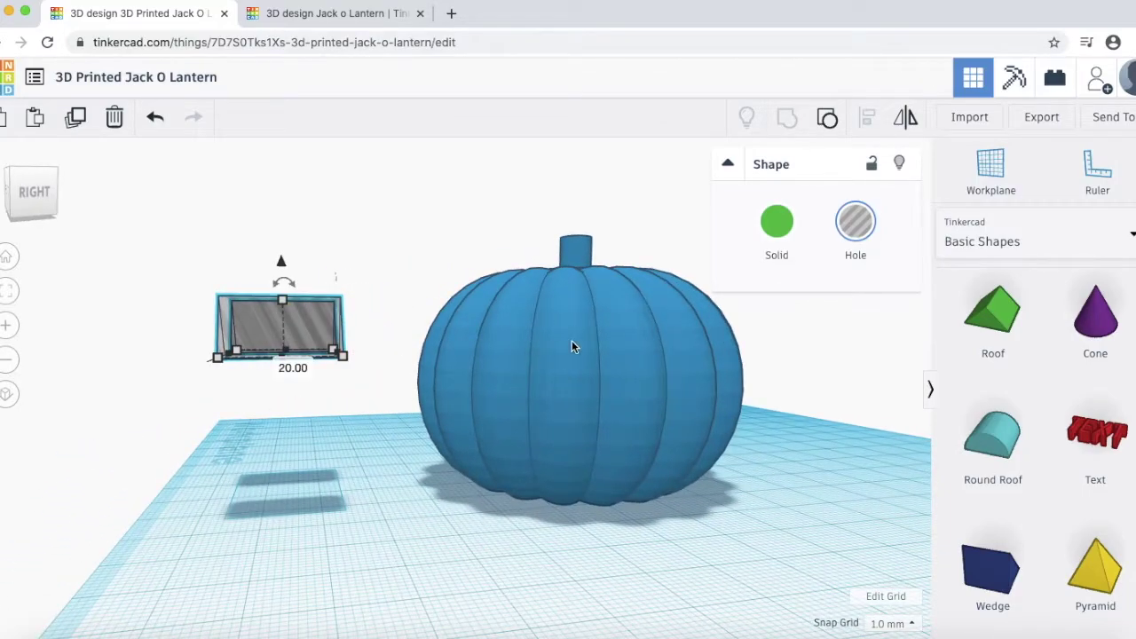
right_click_drag(477, 387, 710, 445)
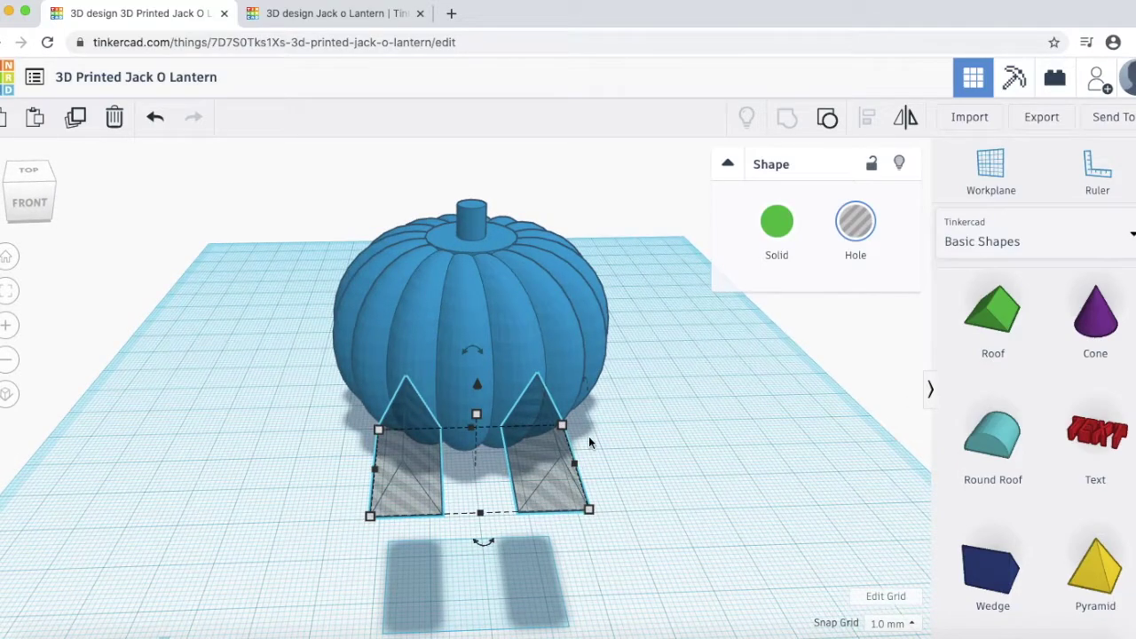
right_click_drag(590, 439, 581, 475)
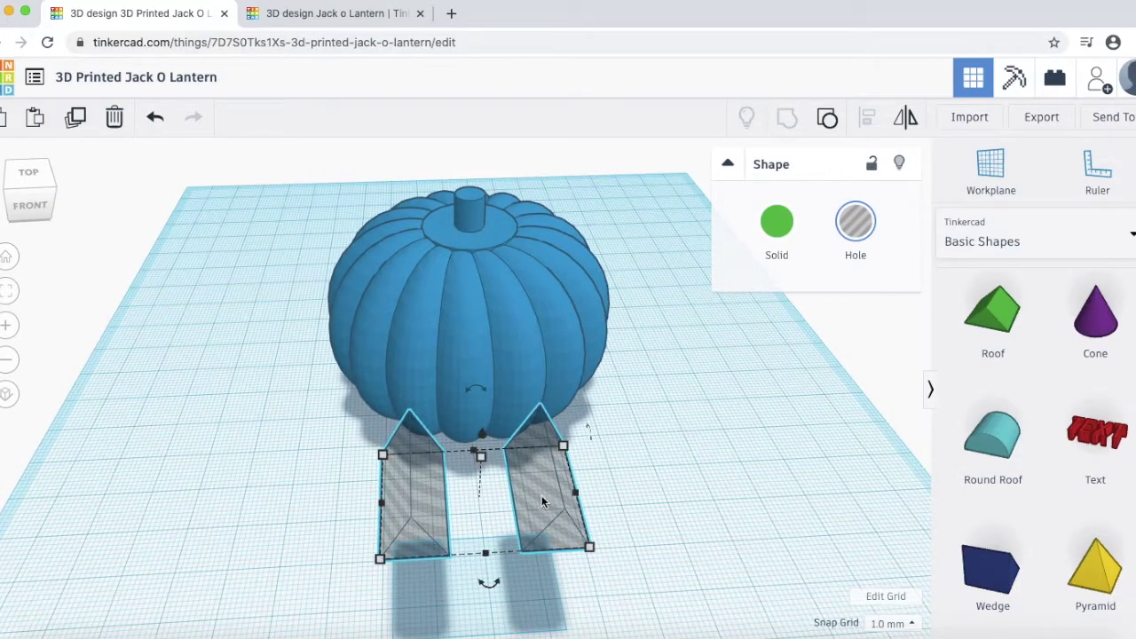
left_click_drag(540, 496, 517, 345)
right_click_drag(620, 455, 296, 470)
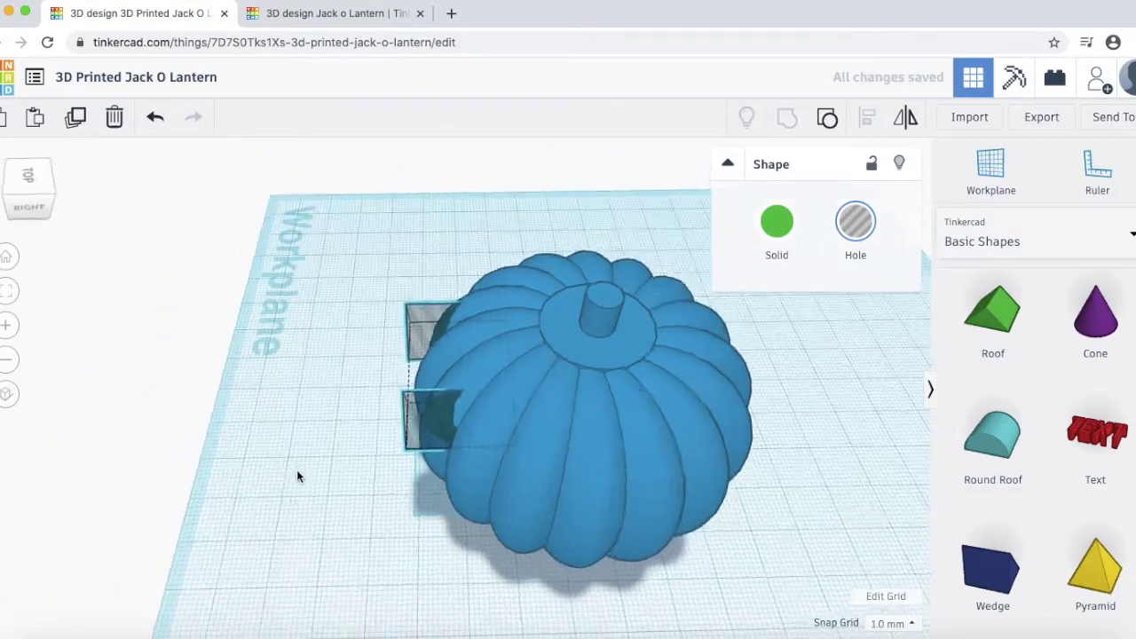
left_click(411, 424)
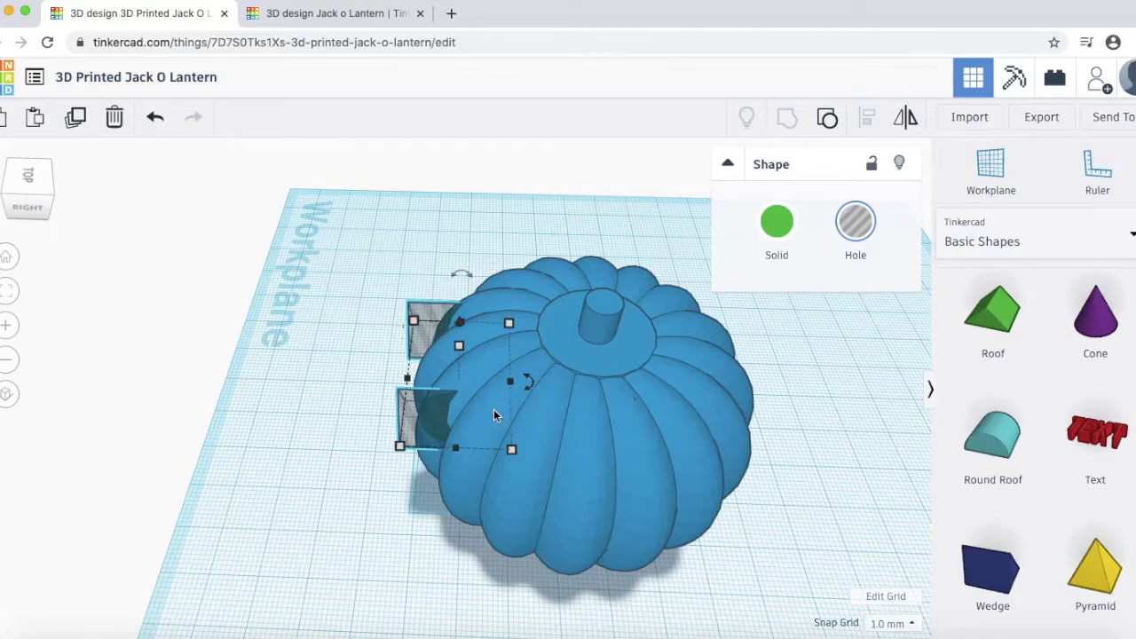
right_click_drag(494, 414, 517, 533)
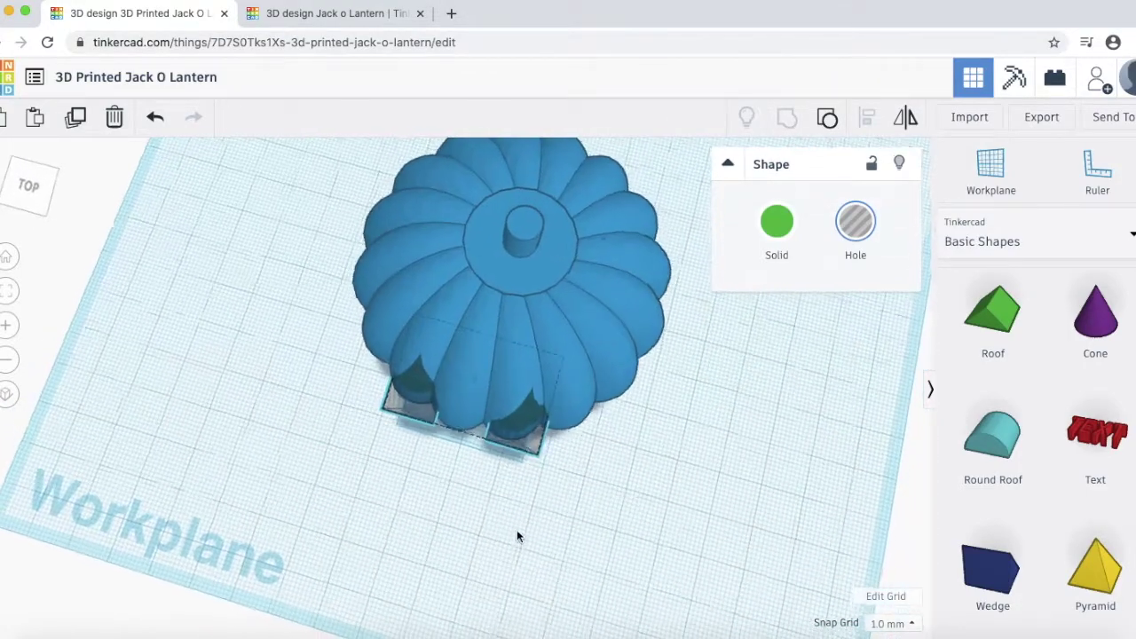
mouse_move(525, 445)
left_mouse_down()
mouse_move(540, 358)
mouse_move(510, 419)
mouse_move(520, 450)
left_mouse_up()
right_click_drag(613, 474, 621, 360)
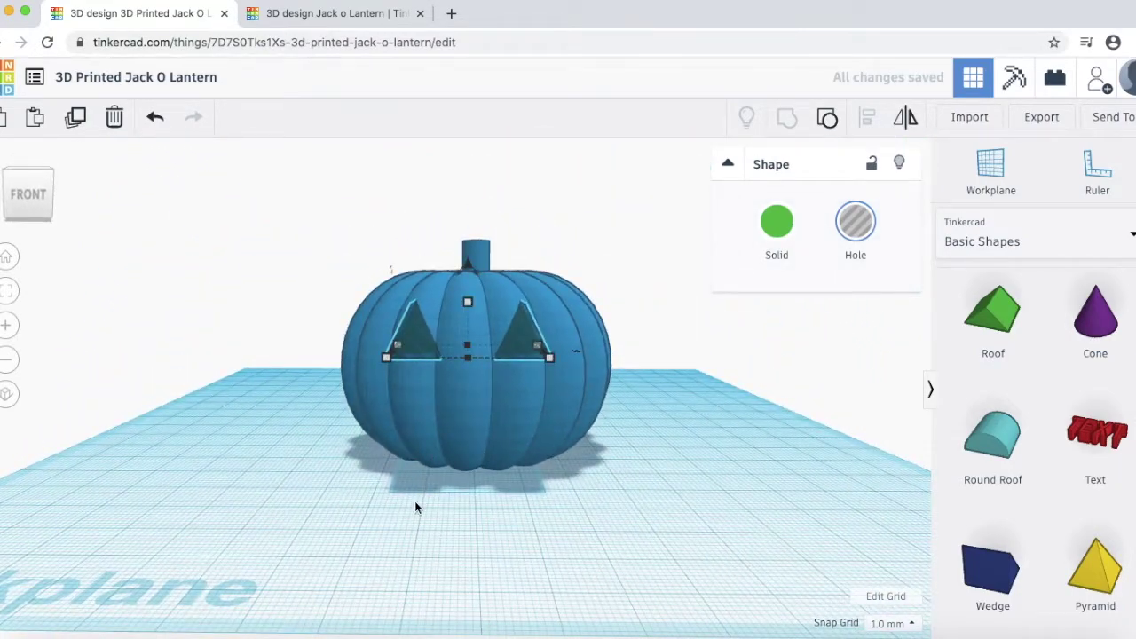
mouse_move(416, 504)
right_mouse_down()
mouse_move(541, 497)
mouse_move(623, 477)
mouse_move(593, 500)
mouse_move(355, 524)
mouse_move(403, 523)
mouse_move(406, 513)
right_mouse_up()
Step: Group the eye holes with the pumpkin and inspect the triangular eye cut-outs
left_click_drag(323, 203, 688, 497)
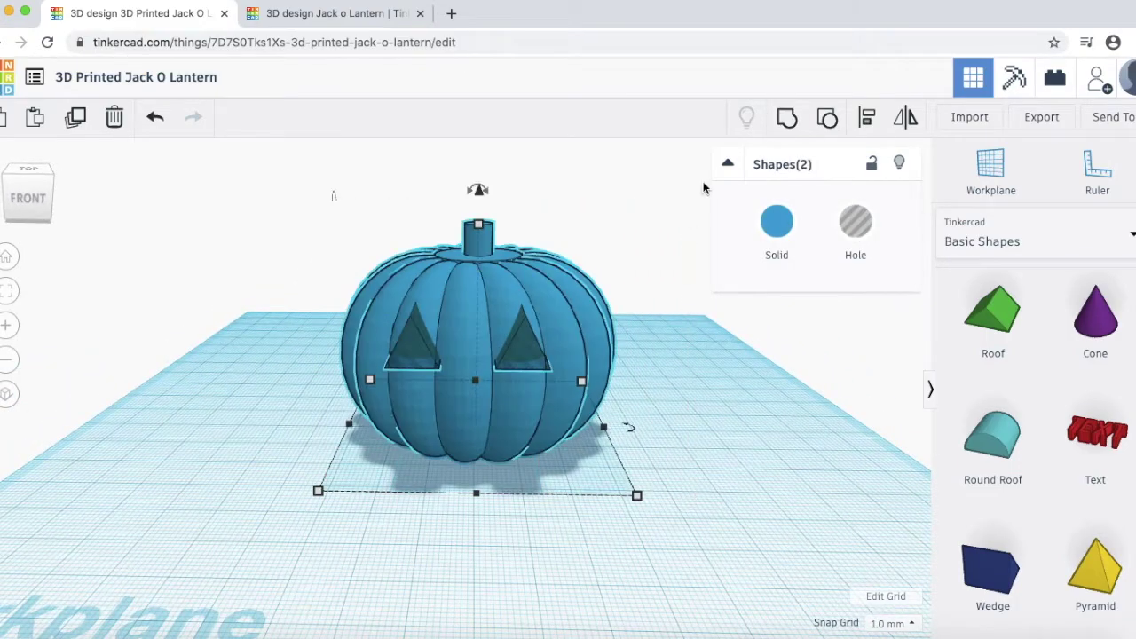
left_click(789, 120)
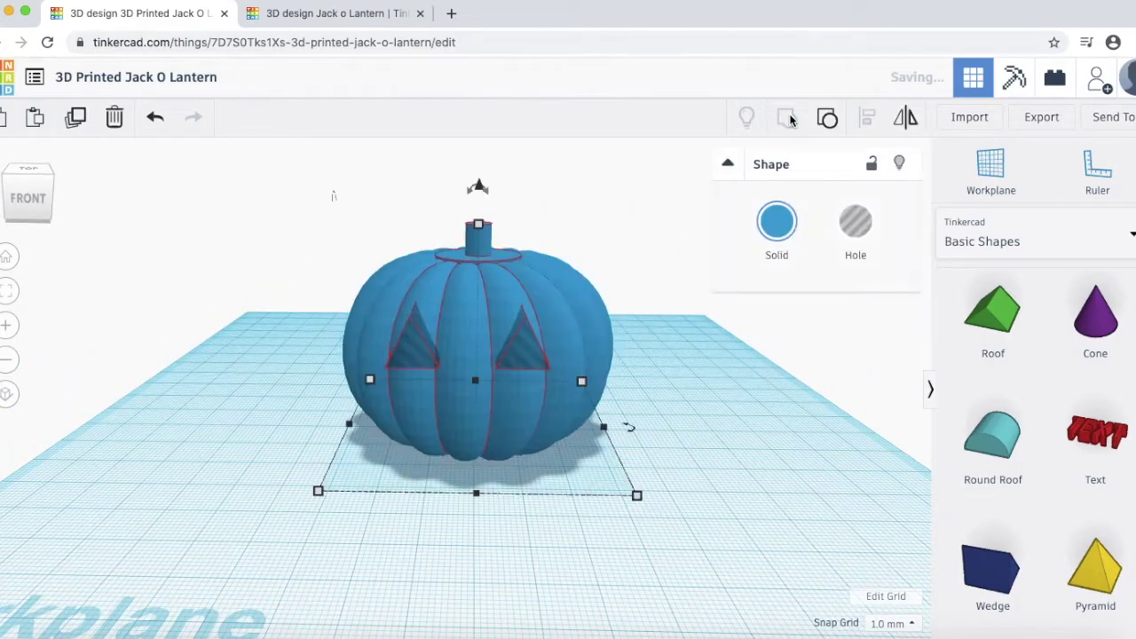
left_click(678, 470)
right_click_drag(678, 470, 669, 400)
left_click(471, 327)
right_click_drag(486, 345, 546, 339)
left_click(794, 487)
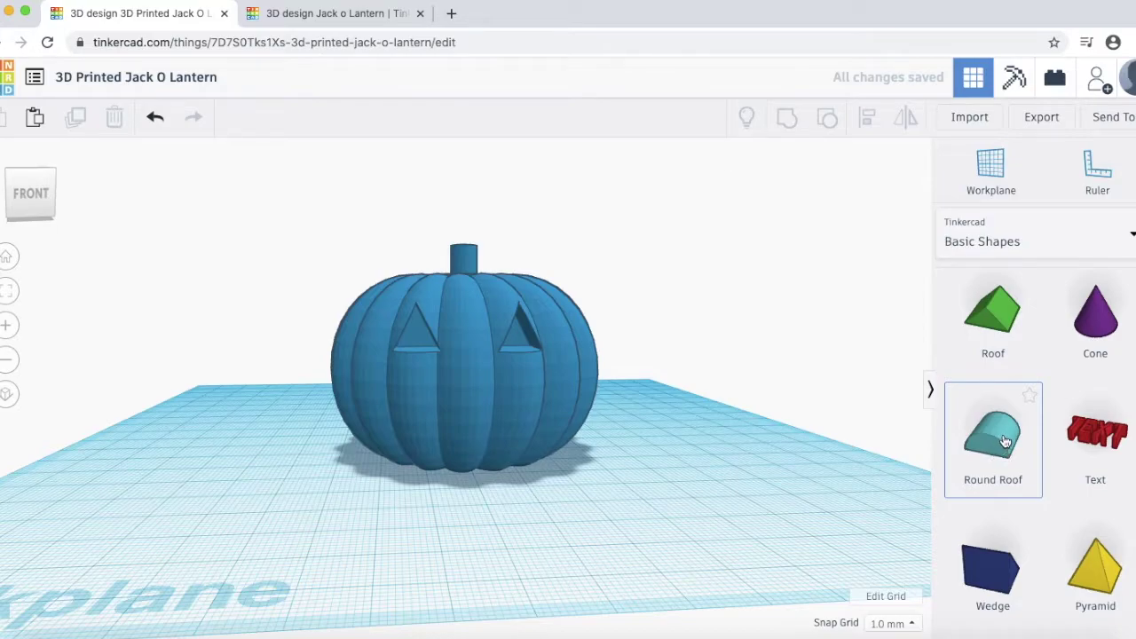
Step: Place a Round Roof in front of the pumpkin and rotate it 180° upside down
left_click_drag(891, 466, 624, 532)
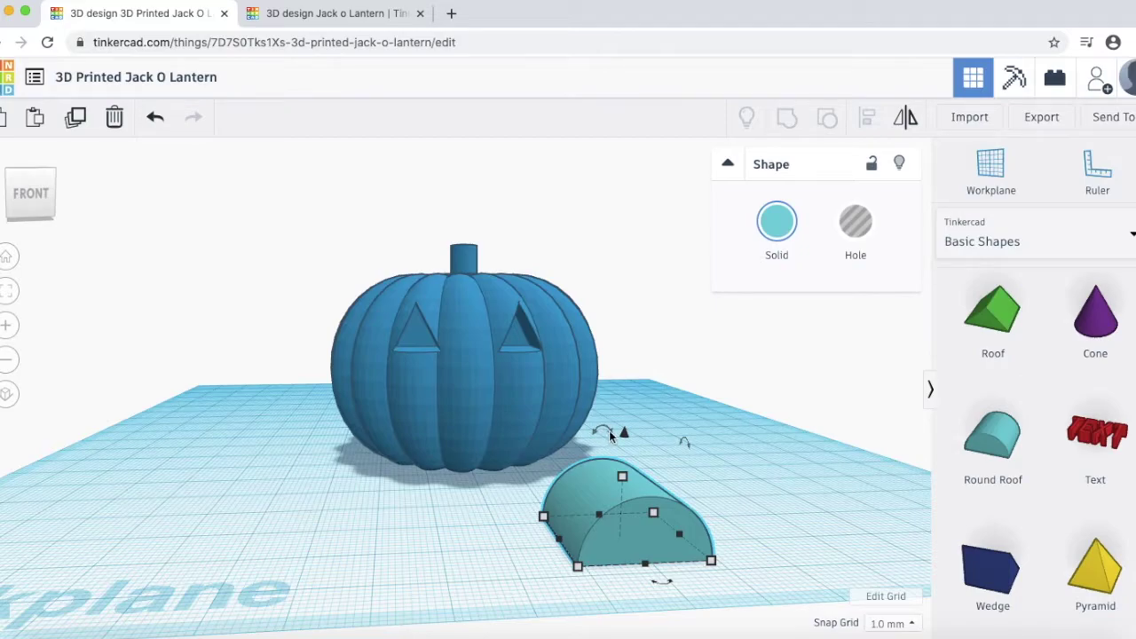
left_click_drag(610, 435, 622, 386)
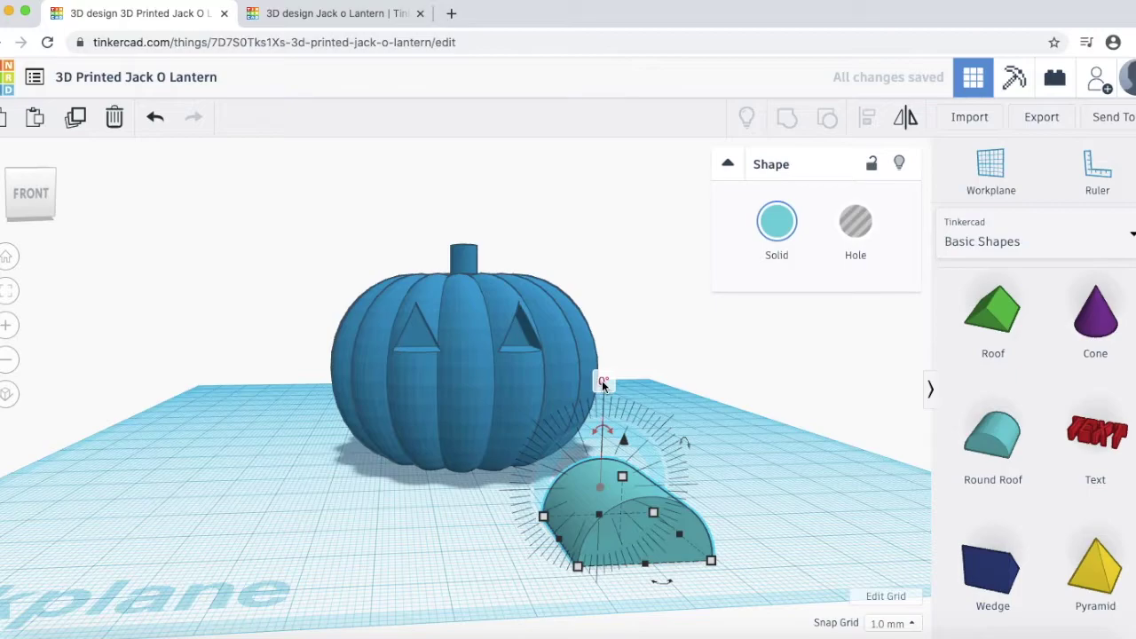
left_click(602, 383)
key("Return")
right_click_drag(687, 507, 657, 492)
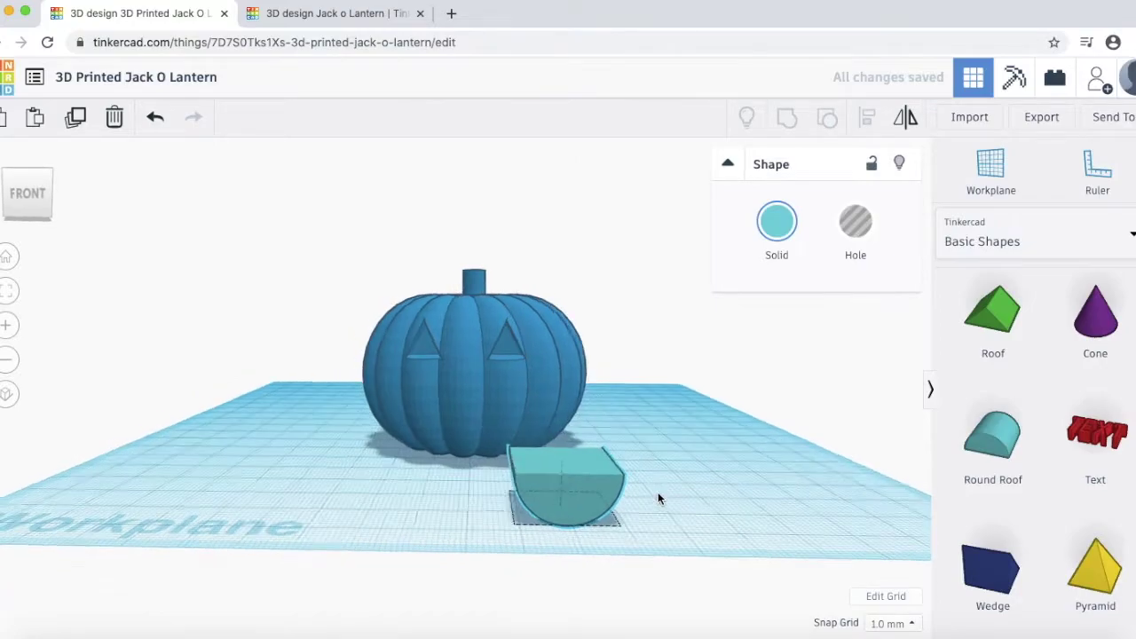
scroll(621, 489, "up", 2)
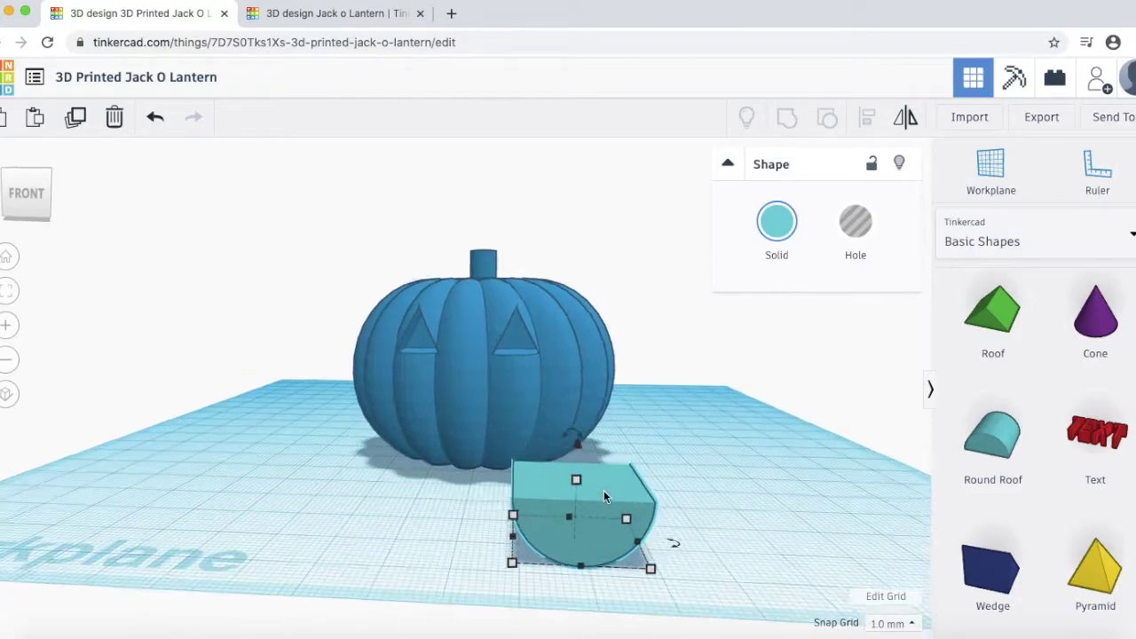
right_click_drag(701, 508, 690, 484)
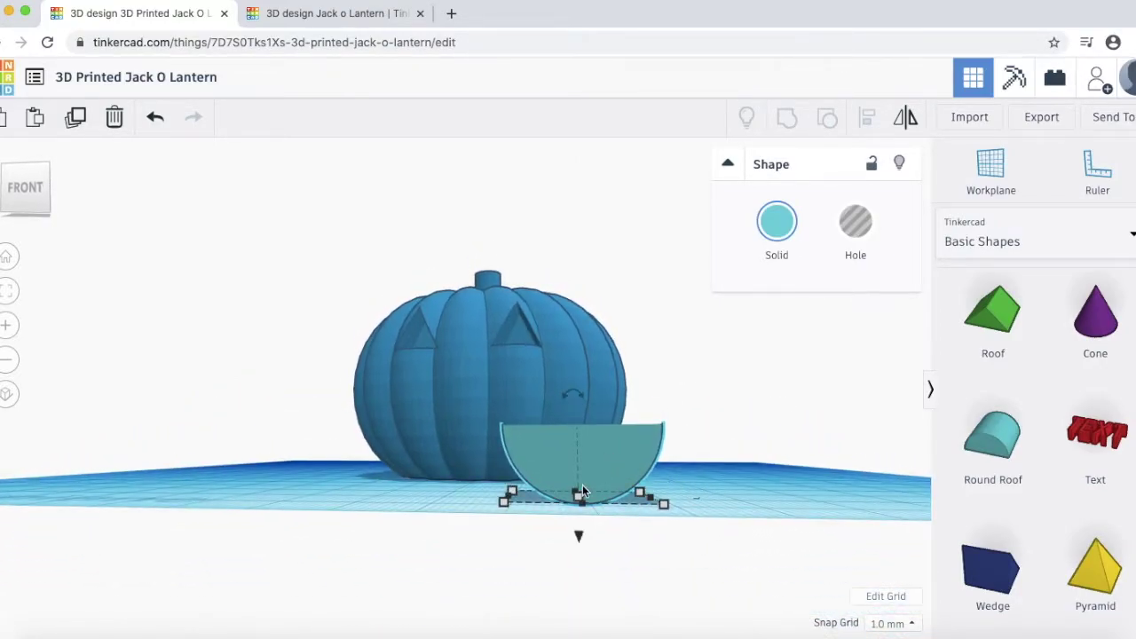
Step: Resize the half-dome to about 25 by 15 mm with a 7 mm height
mouse_move(663, 503)
left_mouse_down()
mouse_move(677, 505)
mouse_move(648, 502)
mouse_move(691, 502)
mouse_move(659, 500)
left_mouse_up()
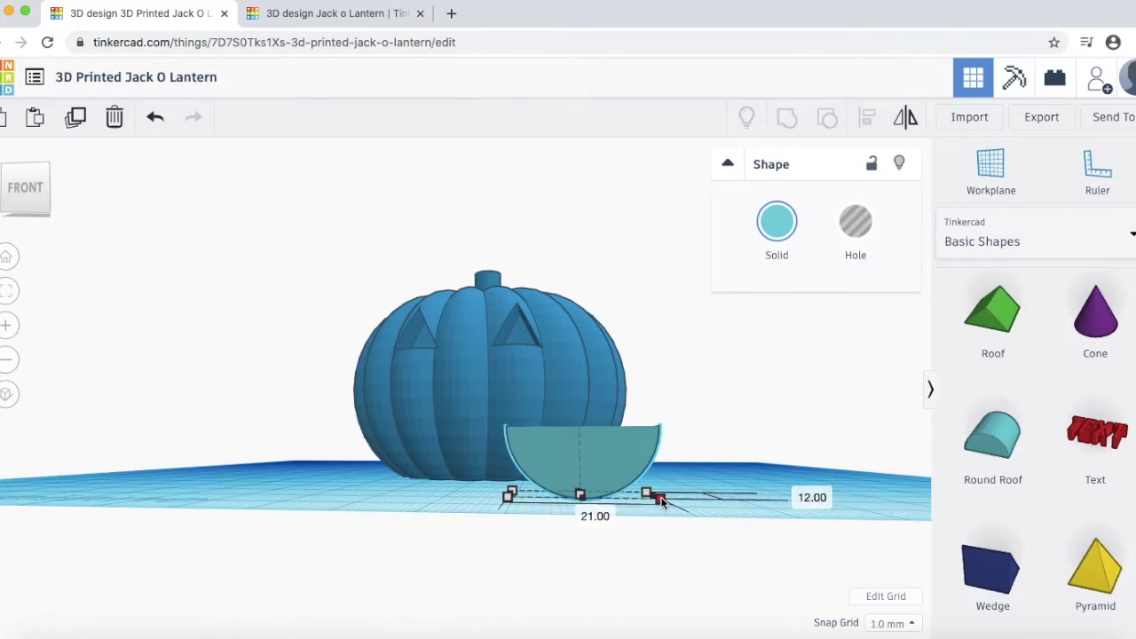
right_click_drag(659, 500, 709, 487)
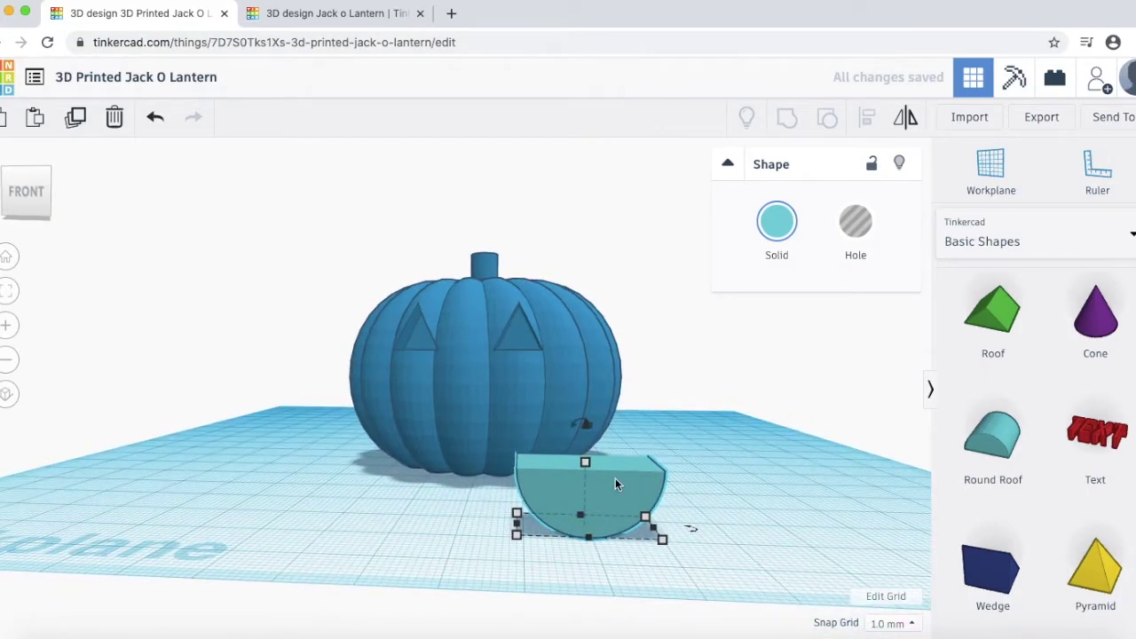
left_click_drag(586, 460, 589, 484)
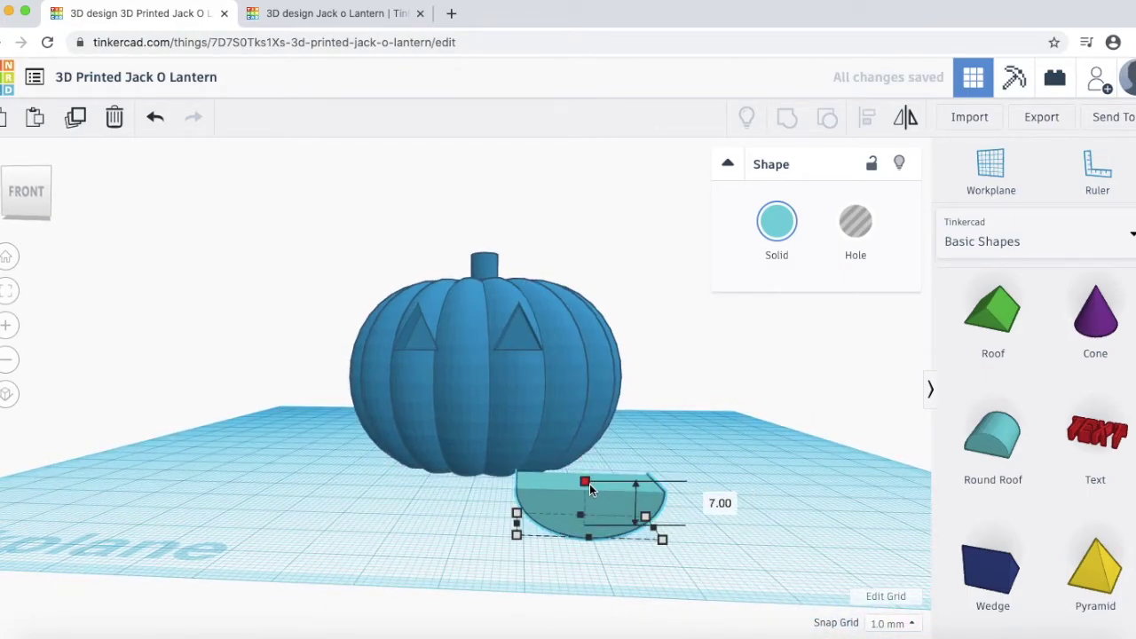
left_click_drag(517, 514, 493, 510)
right_click_drag(454, 496, 488, 483)
Step: Move the half-dome under the pumpkin and make it a hole
left_click(608, 479)
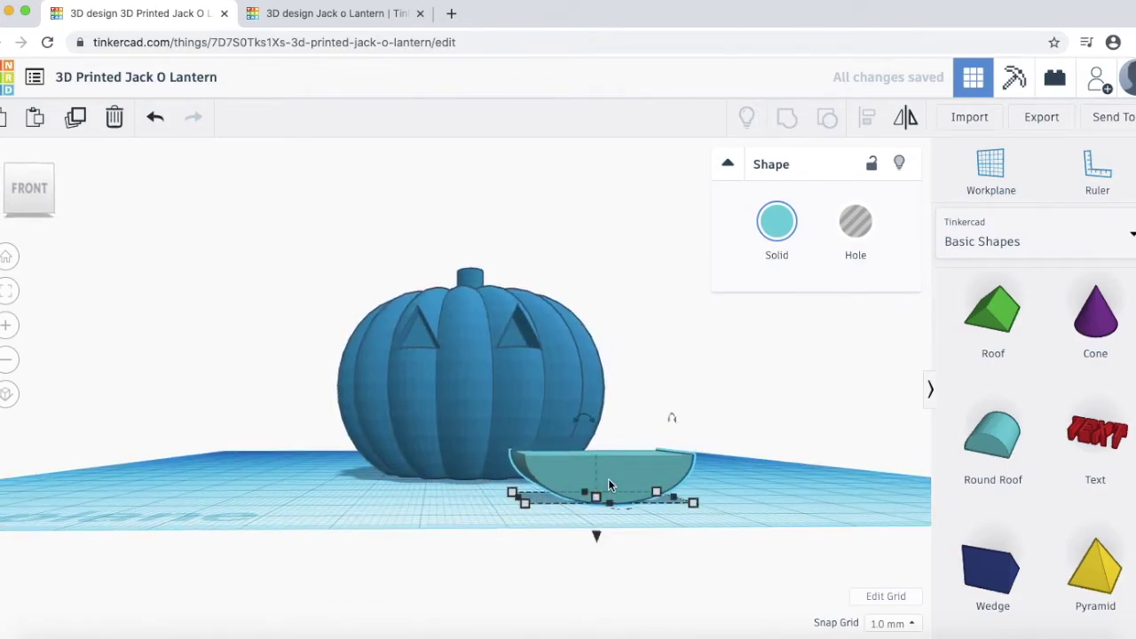
left_click_drag(608, 478, 464, 492)
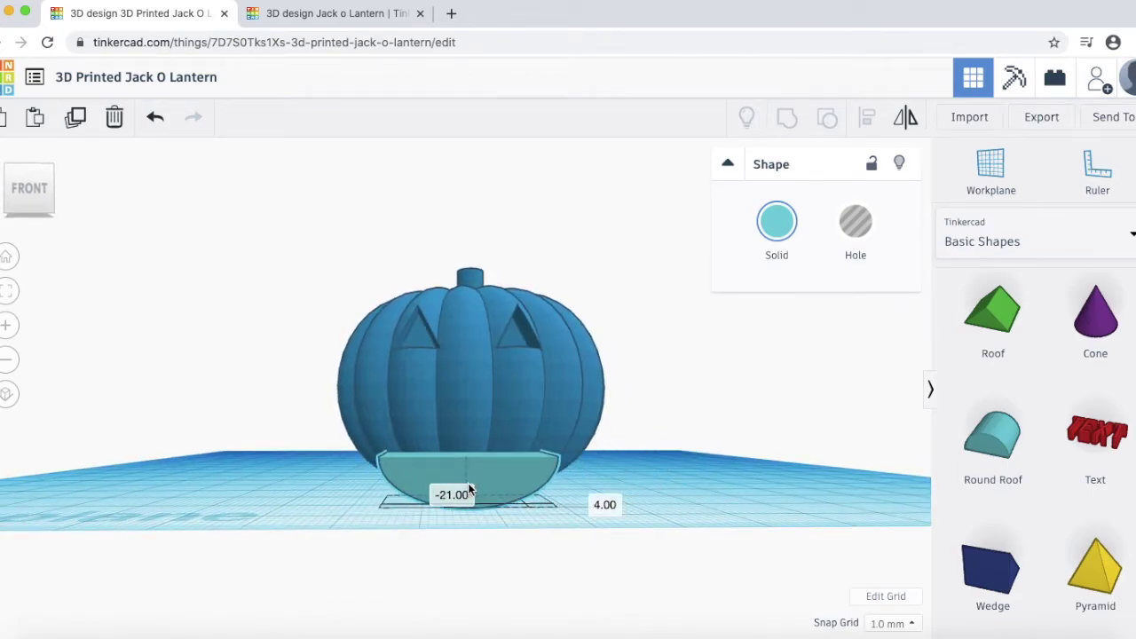
right_click_drag(624, 499, 630, 514)
left_click(507, 524)
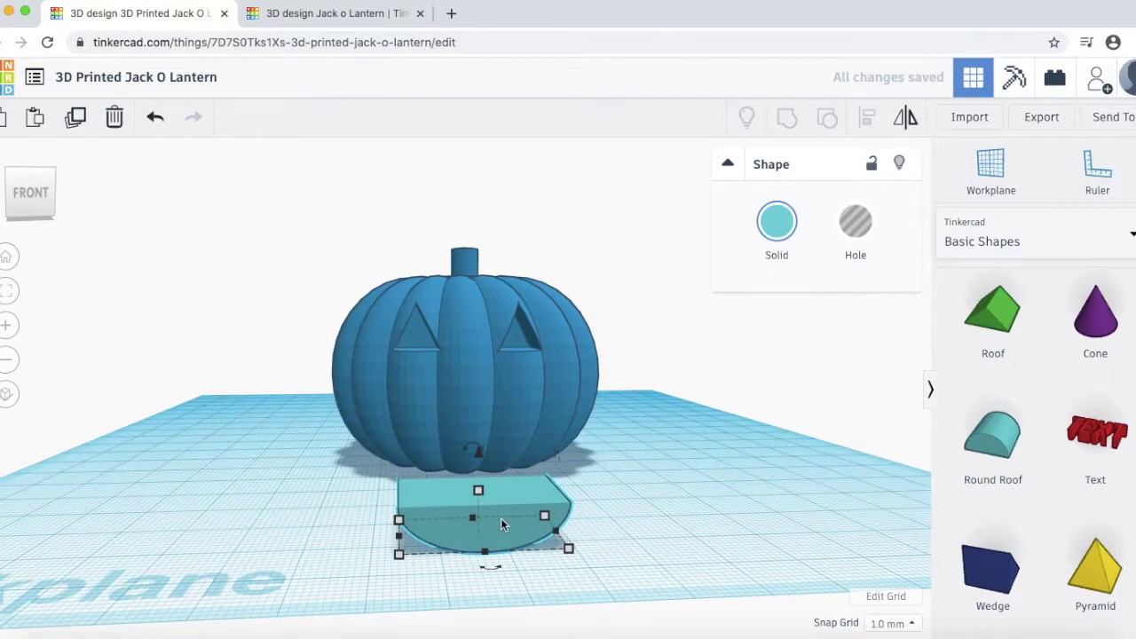
left_click(856, 227)
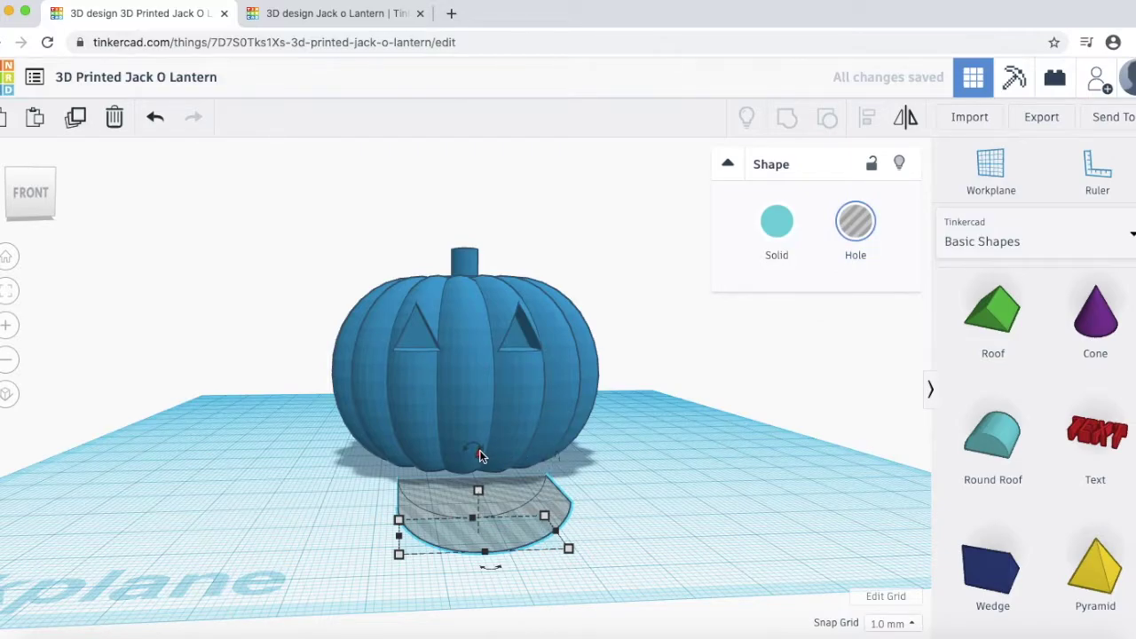
Step: Lift the smile hole to 15 mm into the pumpkin's lower face and select both shapes
left_click_drag(479, 457, 484, 351)
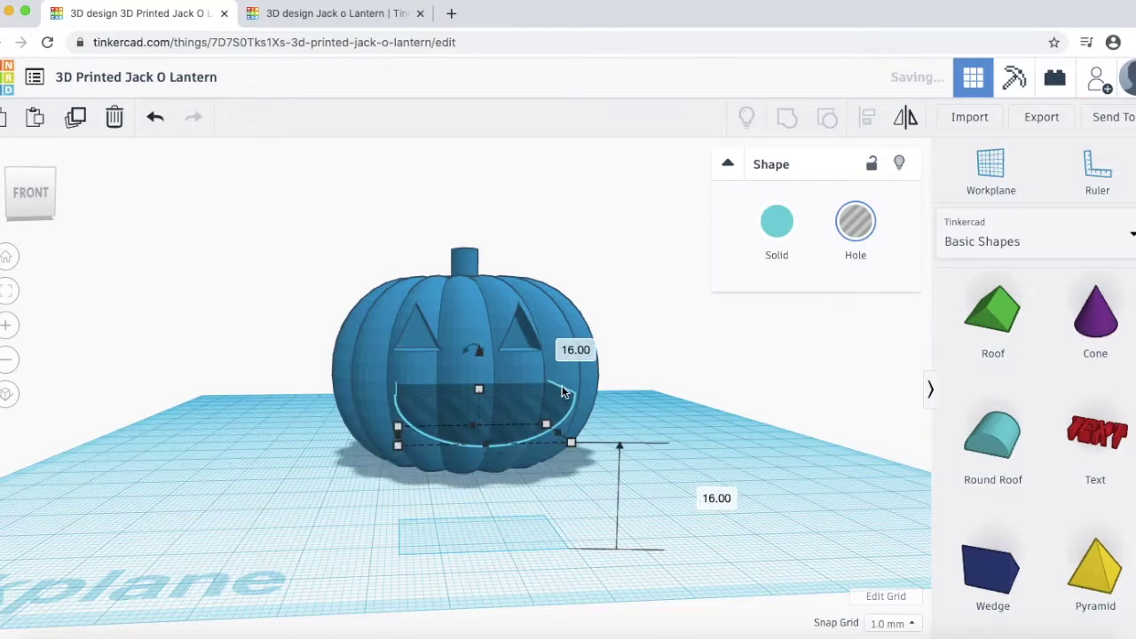
right_click_drag(566, 392, 597, 394)
right_click_drag(532, 423, 607, 520)
left_click_drag(519, 536, 504, 404)
right_click_drag(577, 417, 578, 331)
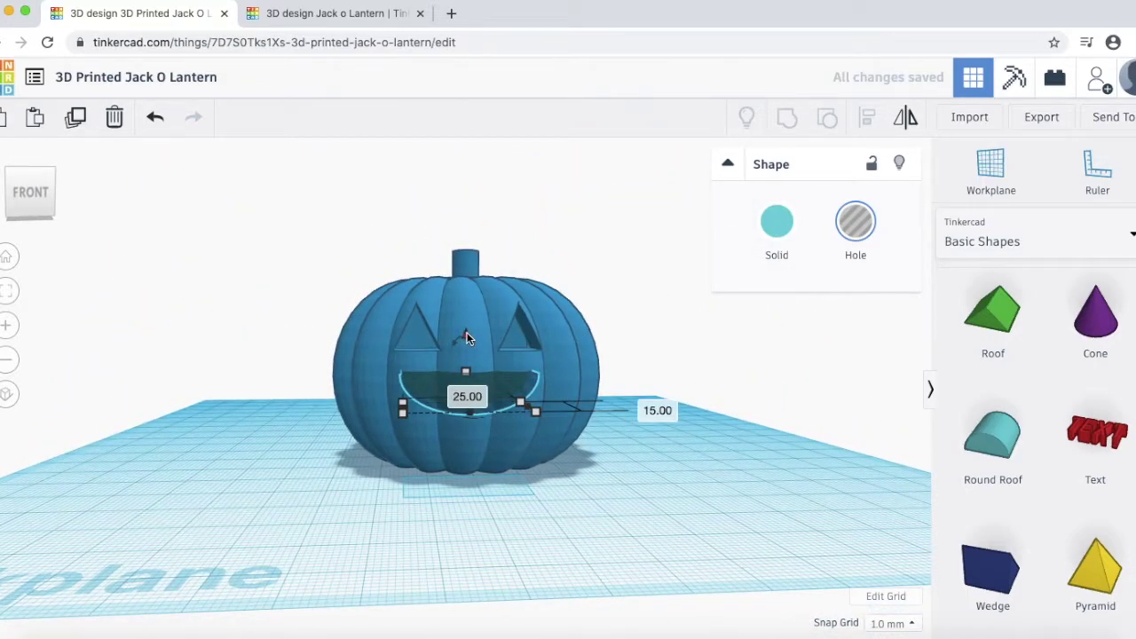
left_click_drag(466, 333, 476, 359)
right_click_drag(632, 426, 641, 448)
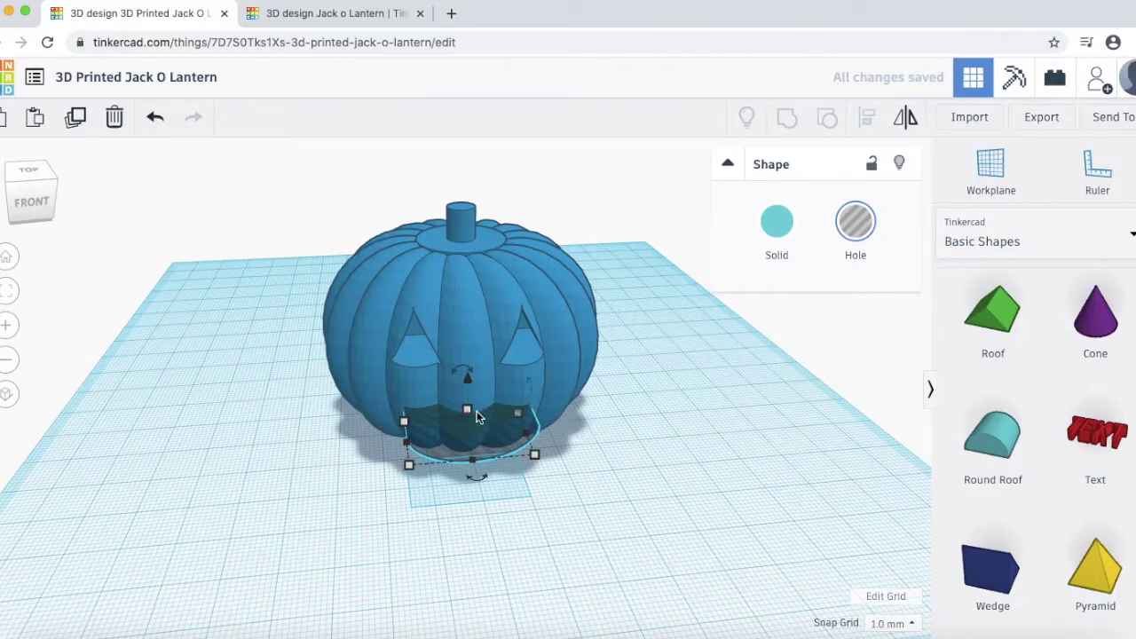
left_click_drag(487, 431, 484, 424)
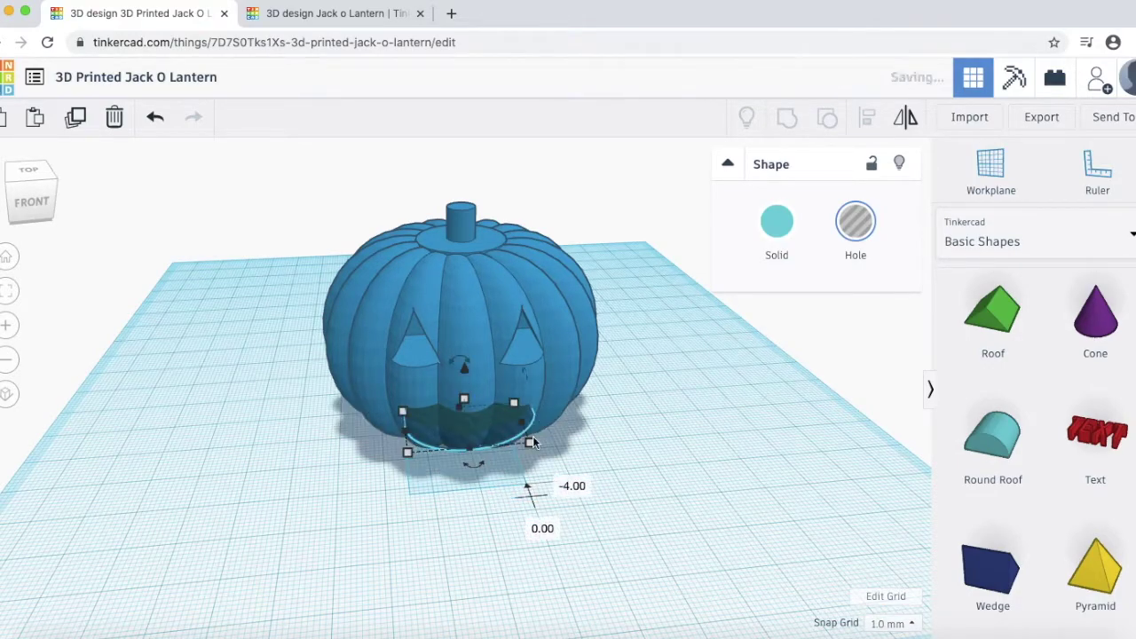
right_click_drag(532, 436, 604, 417)
left_click_drag(279, 228, 705, 506)
Step: Group the smile hole into the pumpkin and view the finished grinning face from the front
left_click(787, 124)
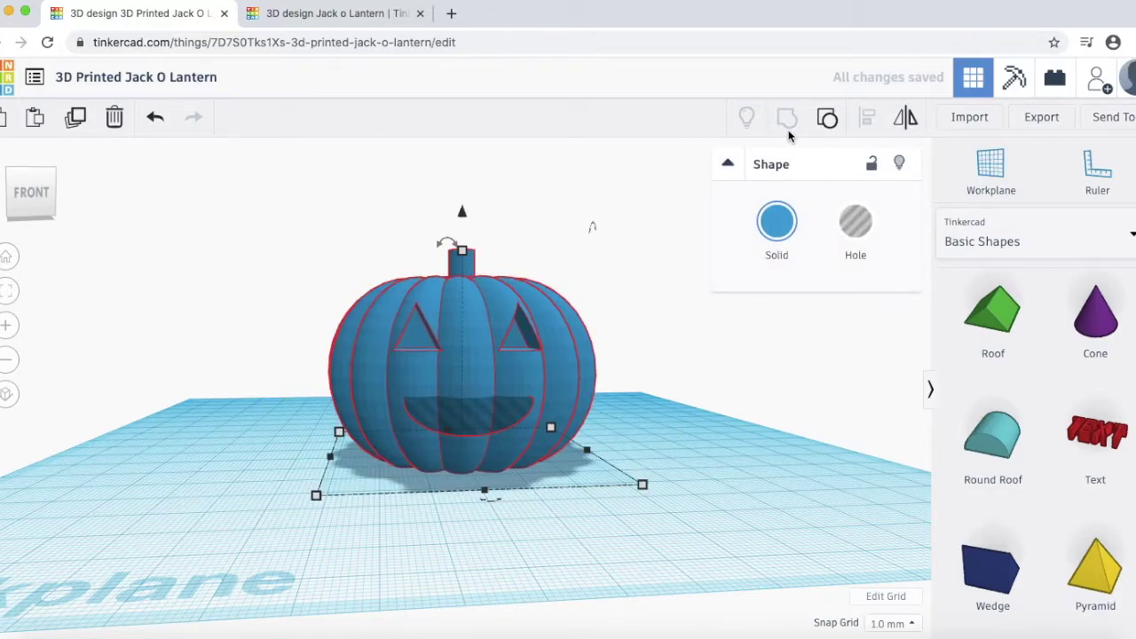
mouse_move(639, 361)
right_mouse_down()
mouse_move(477, 345)
mouse_move(512, 459)
mouse_move(611, 393)
mouse_move(634, 301)
mouse_move(644, 379)
right_mouse_up()
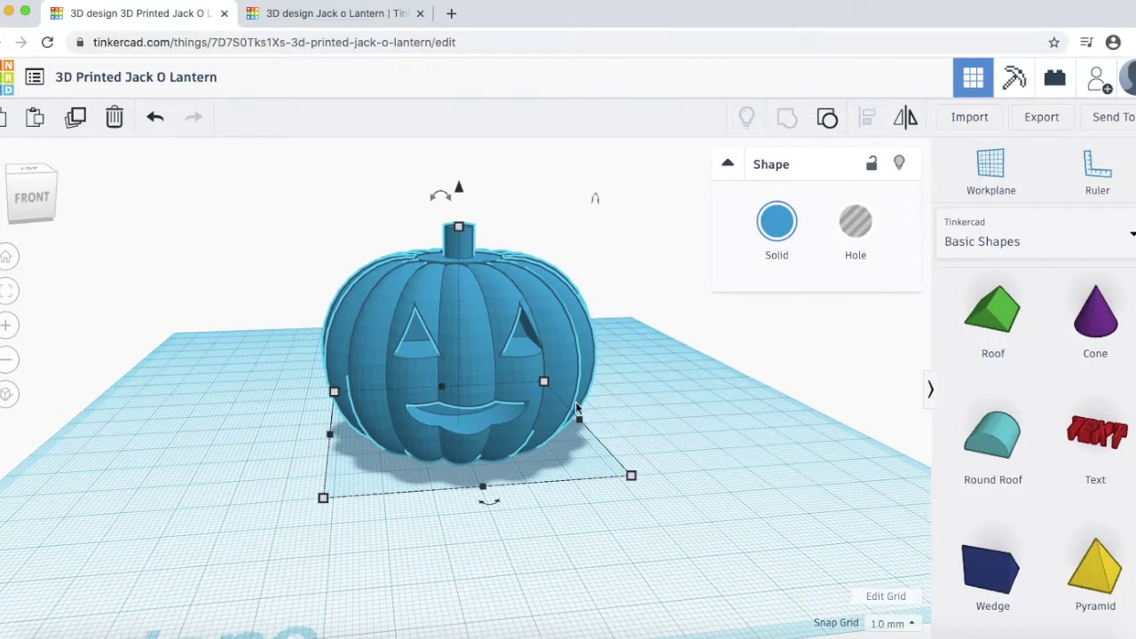
scroll(576, 408, "up", 5)
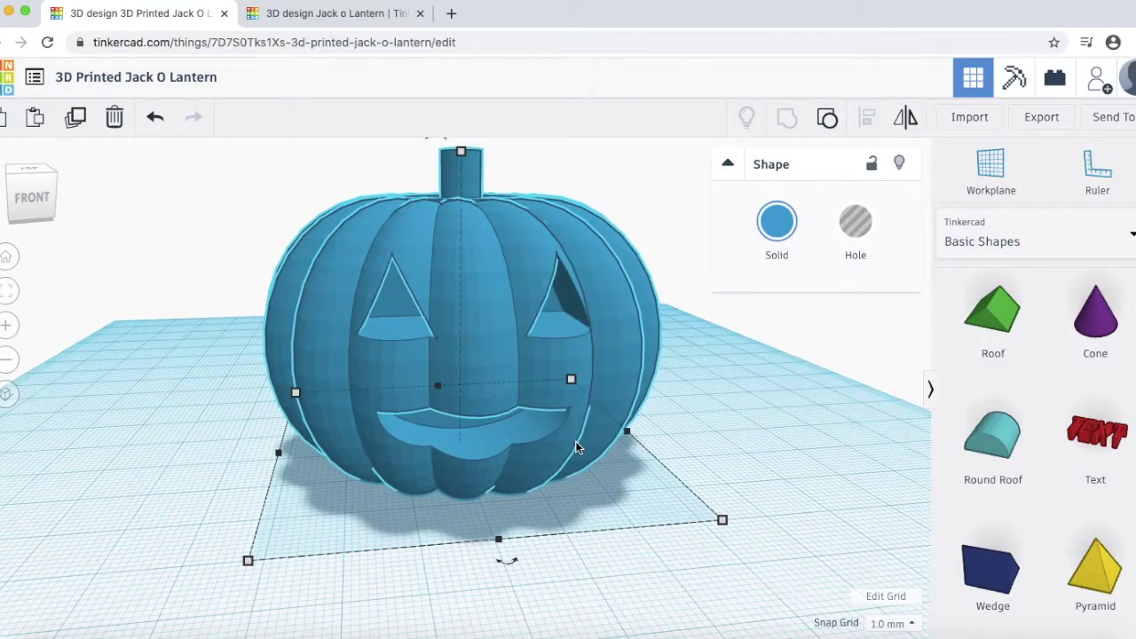
right_click_drag(575, 449, 567, 407)
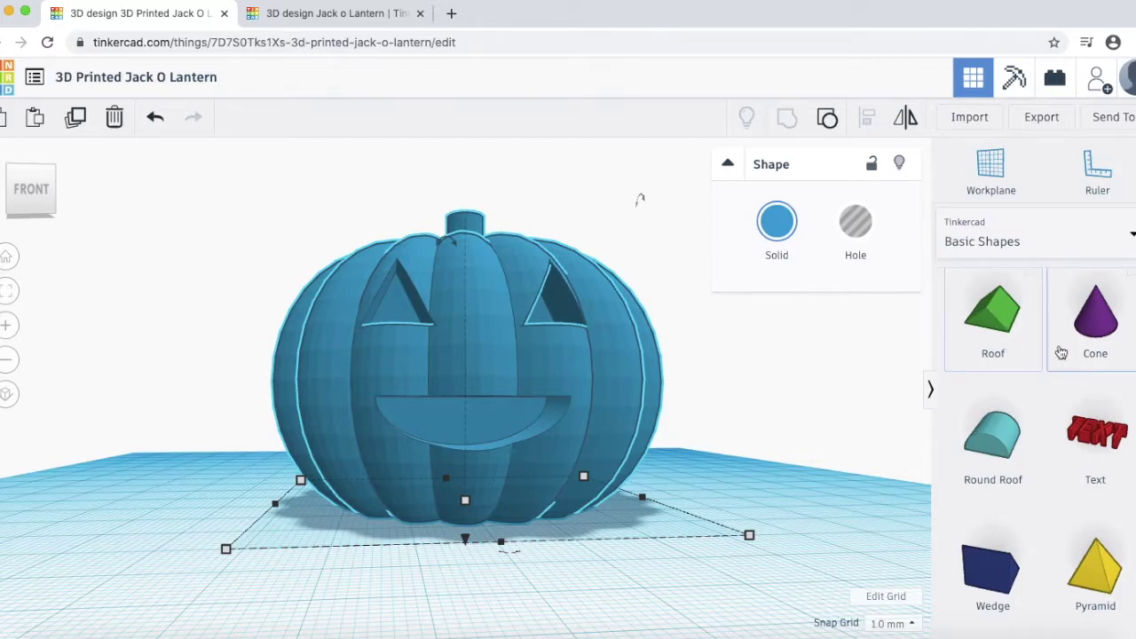
scroll(1059, 351, "up", 5)
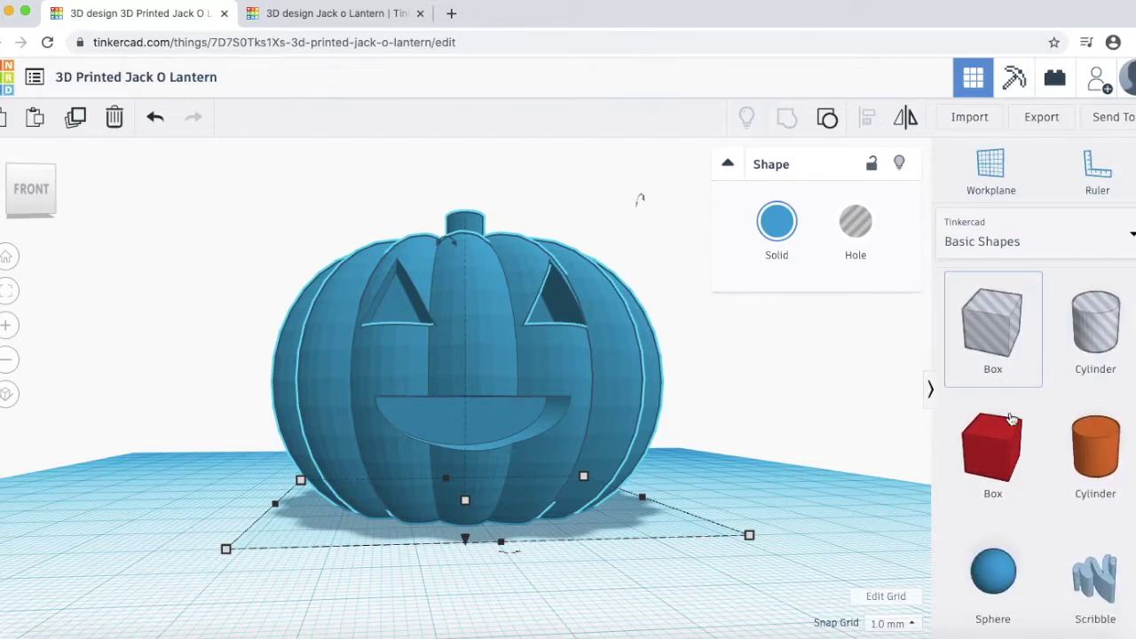
Step: Place a red box beside the pumpkin and shrink it into a thin tooth shape
left_click_drag(996, 449, 762, 548)
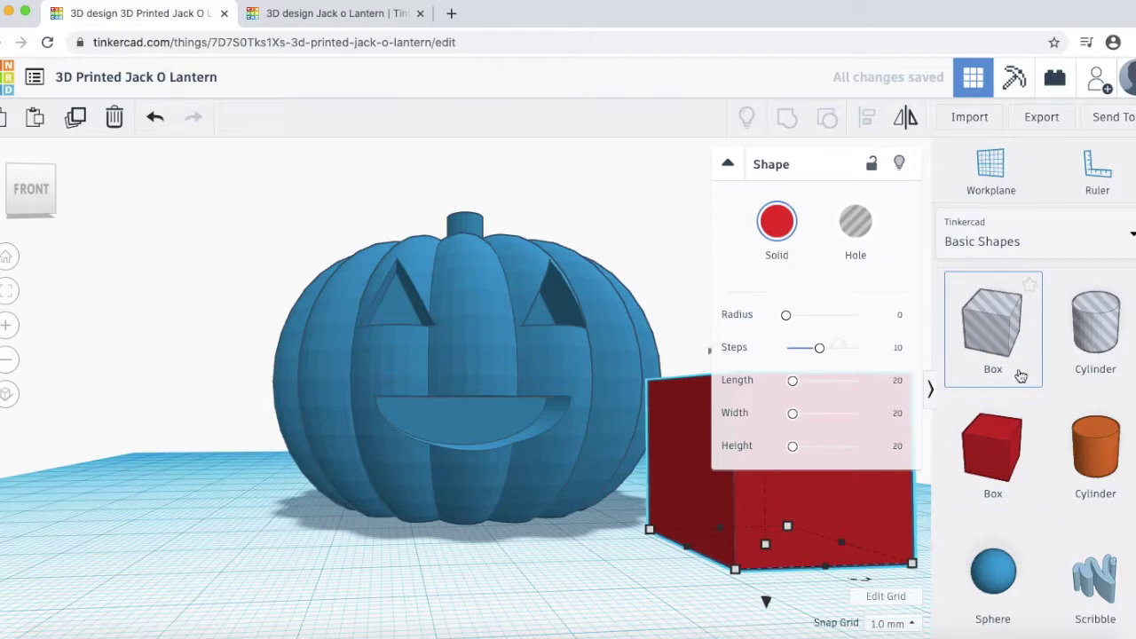
right_click_drag(459, 480, 363, 429)
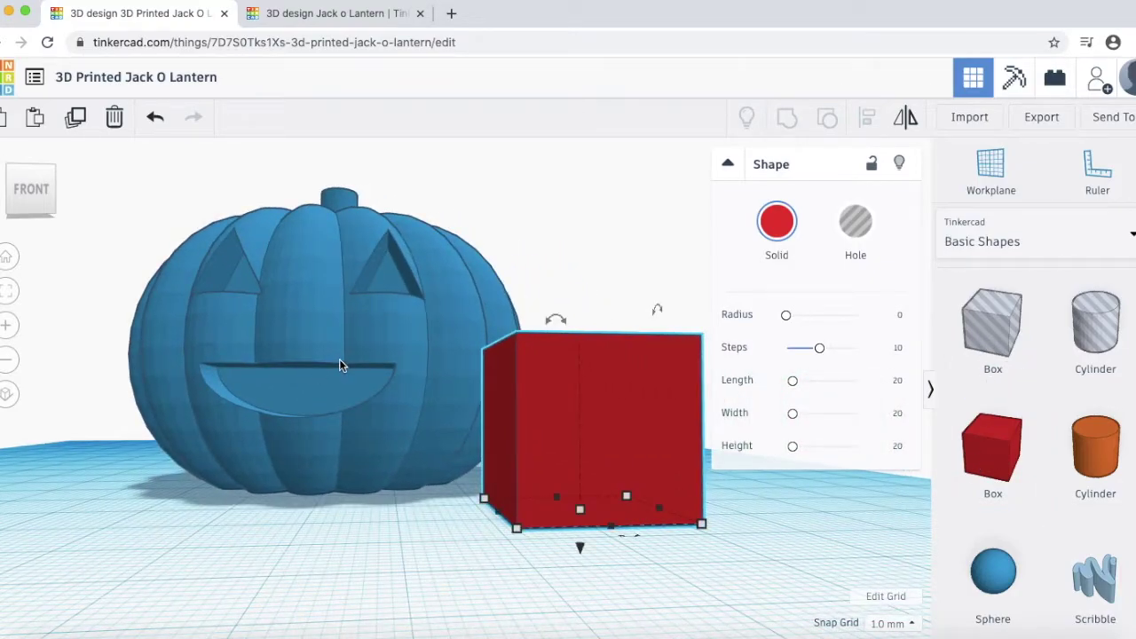
scroll(402, 396, "up", 3)
scroll(410, 393, "down", 5)
scroll(435, 400, "up", 1)
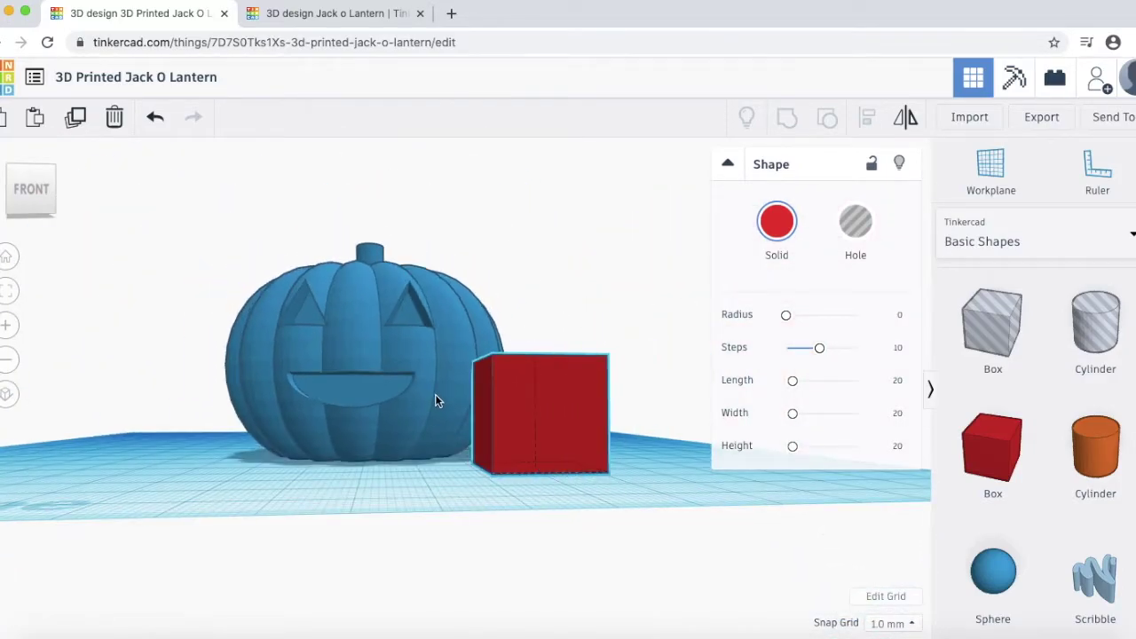
right_click_drag(434, 394, 425, 500)
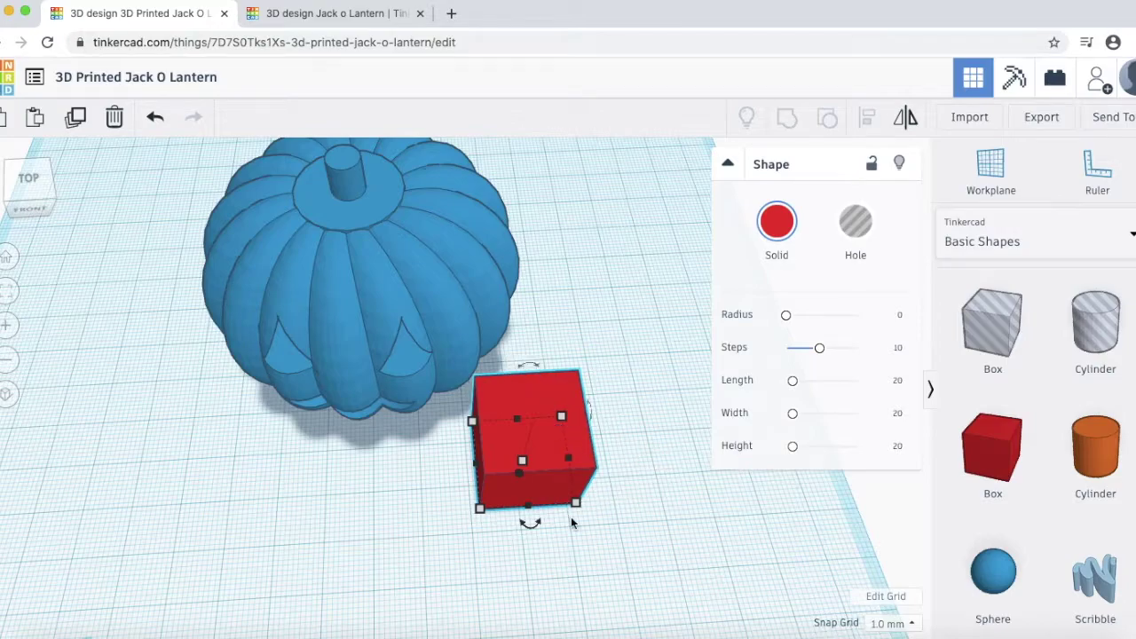
left_click_drag(571, 515, 512, 516)
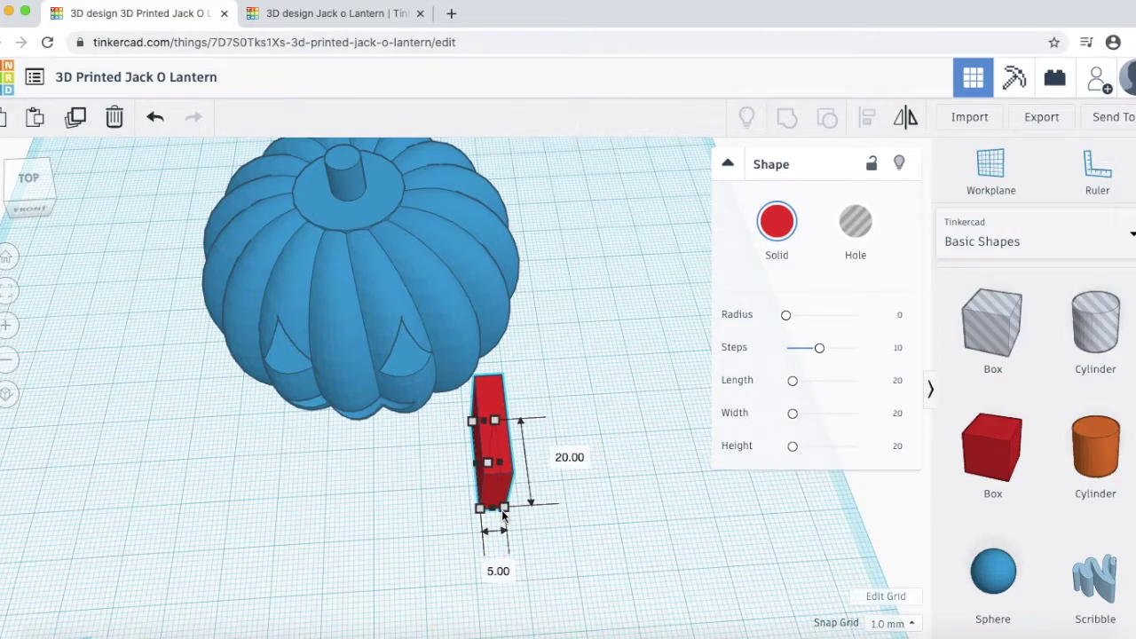
left_click_drag(475, 419, 488, 479)
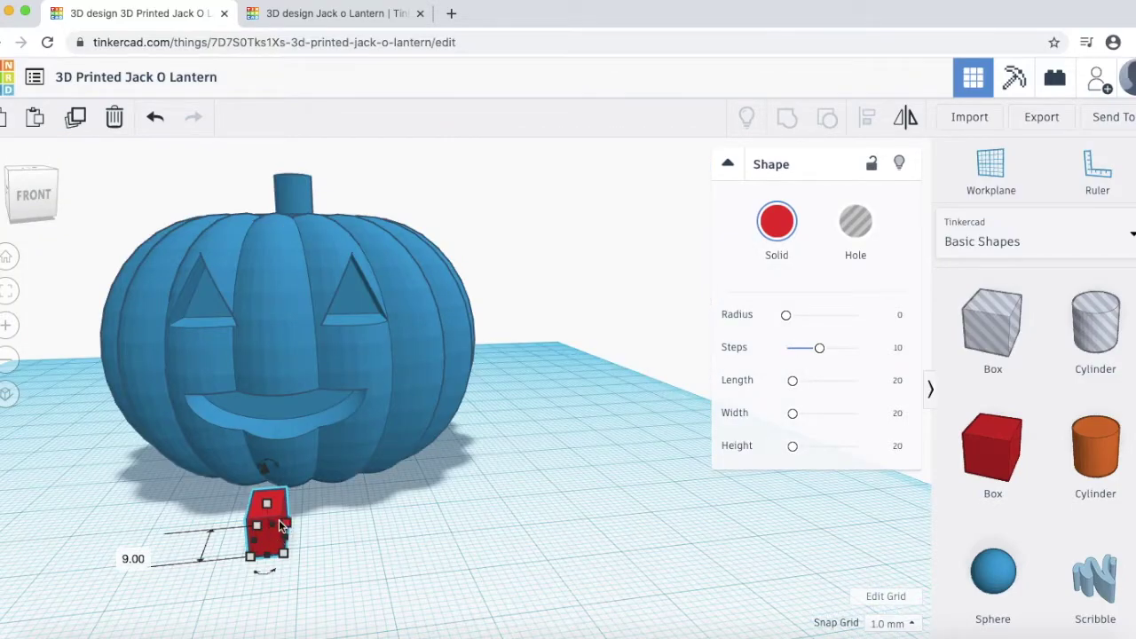
Step: Set the box's elevation to 13 and move it into the pumpkin's mouth
left_click_drag(263, 476, 277, 374)
right_click_drag(337, 459, 301, 510)
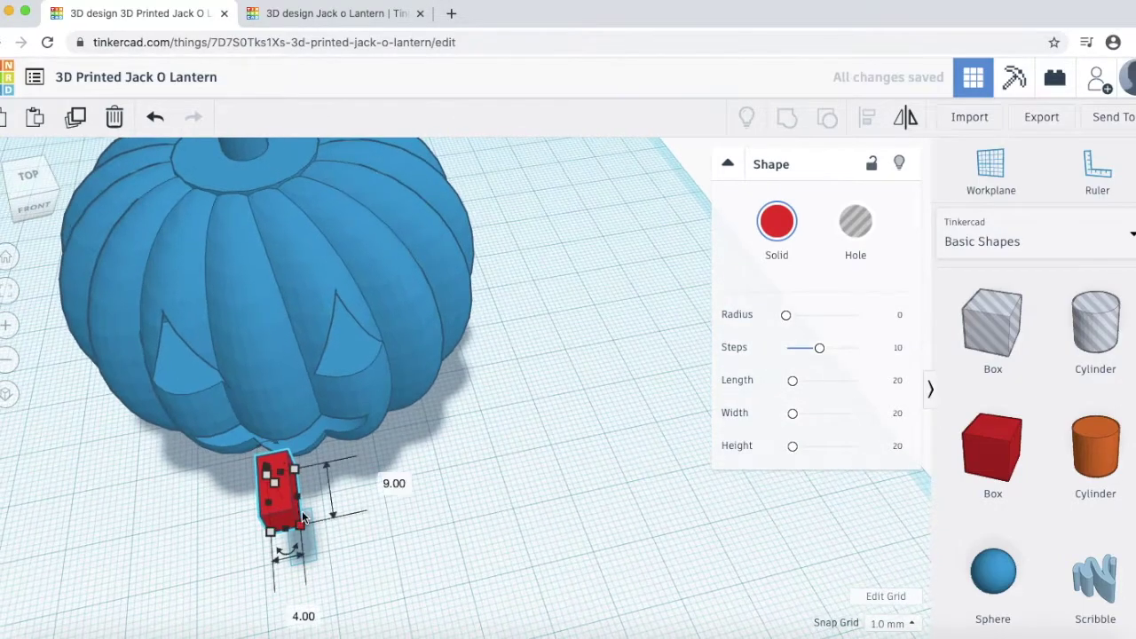
left_click_drag(281, 501, 276, 434)
right_click_drag(417, 476, 440, 382)
scroll(251, 413, "up", 5)
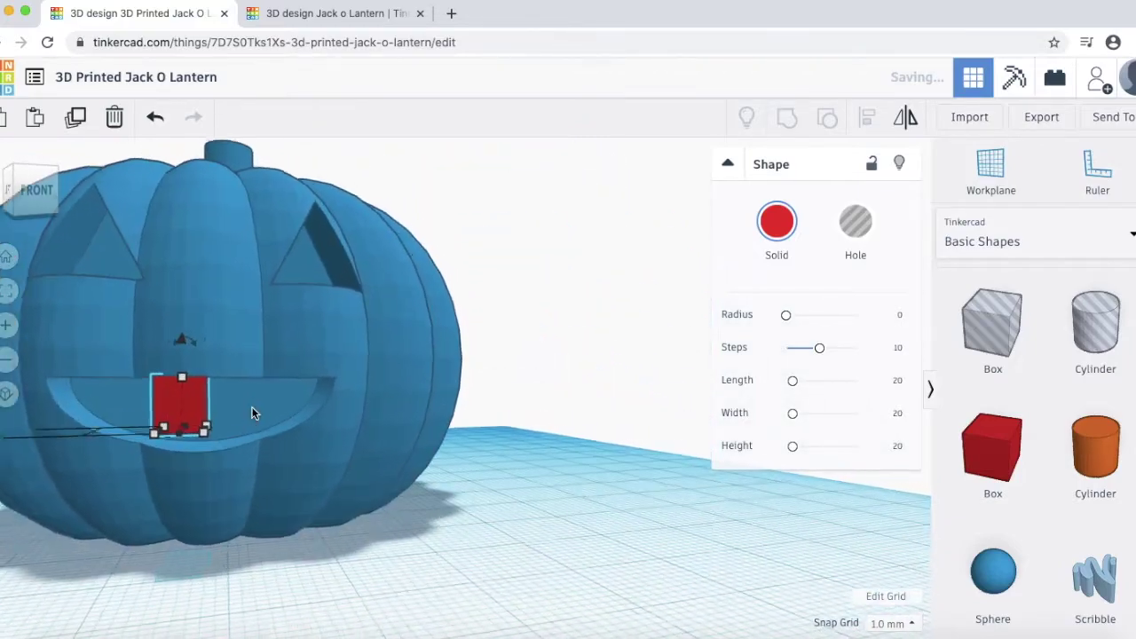
middle_click_drag(292, 398, 599, 386)
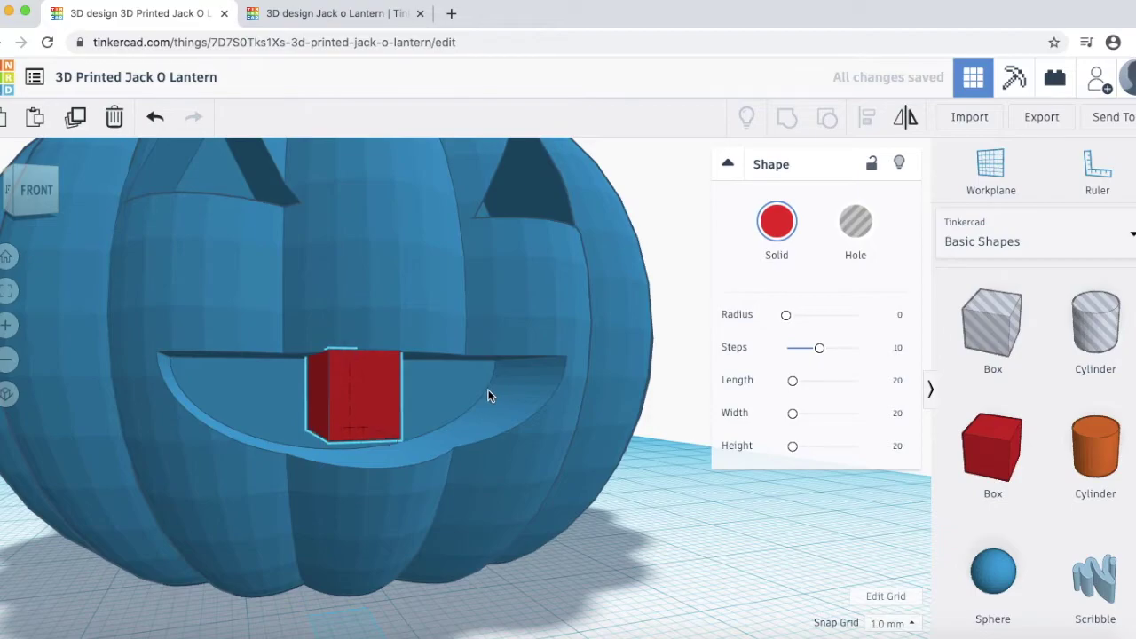
middle_click_drag(489, 391, 463, 400)
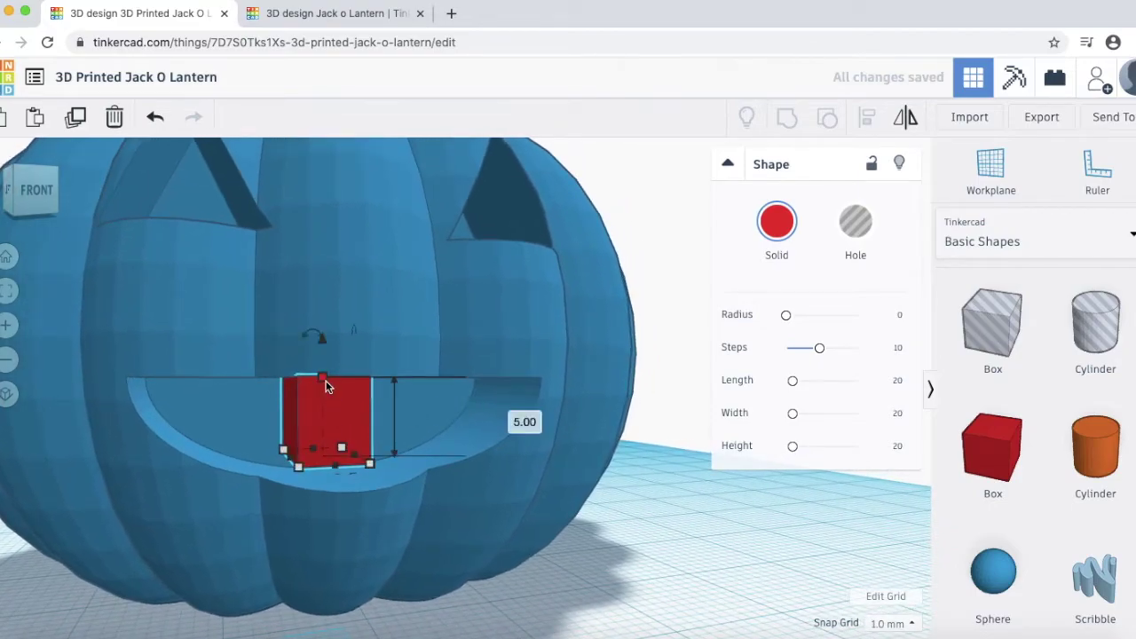
Step: Refine the tooth to height 4, narrower, raised 2 mm and pushed back into the face
left_click_drag(323, 378, 327, 402)
left_click_drag(298, 467, 330, 464)
mouse_move(352, 425)
left_mouse_down()
mouse_move(326, 416)
mouse_move(360, 436)
left_mouse_up()
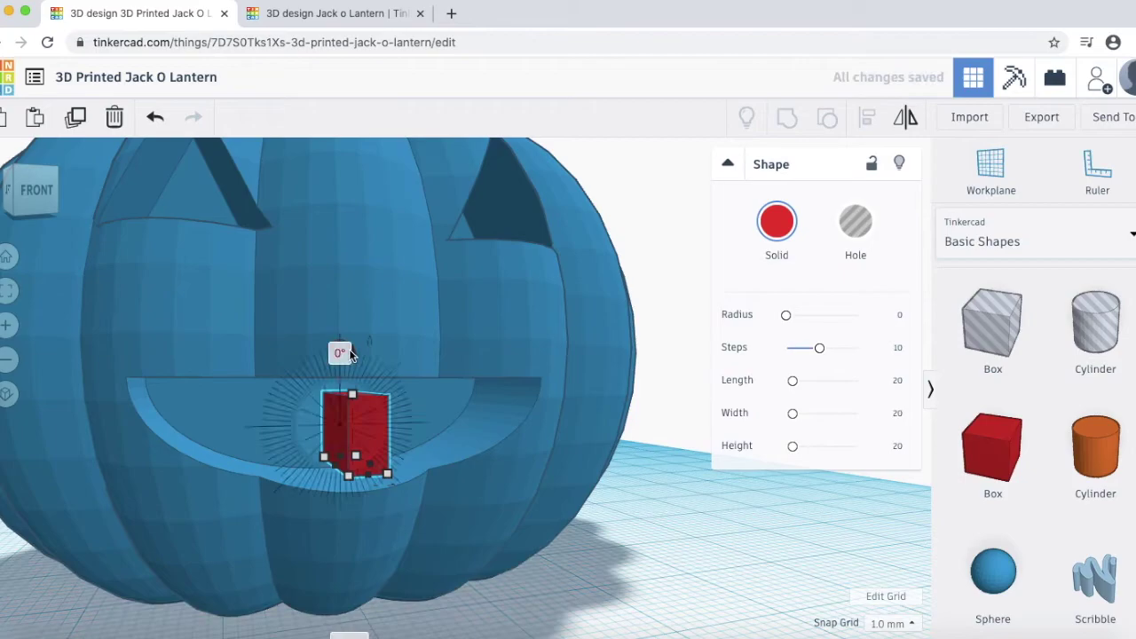
left_click_drag(351, 351, 345, 319)
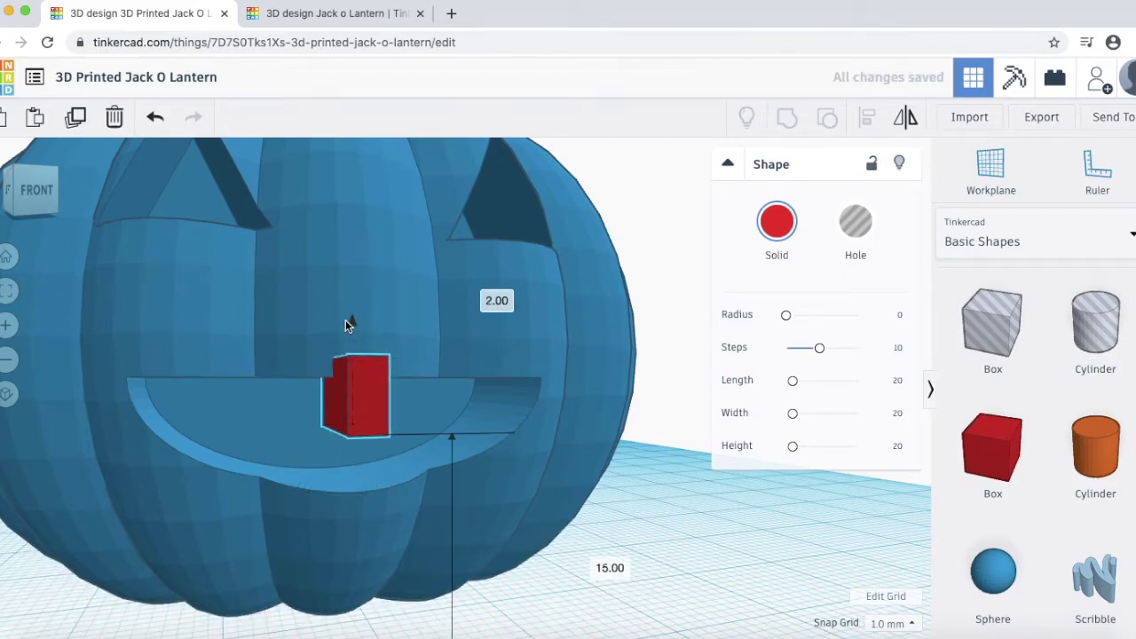
right_click_drag(445, 383, 644, 393)
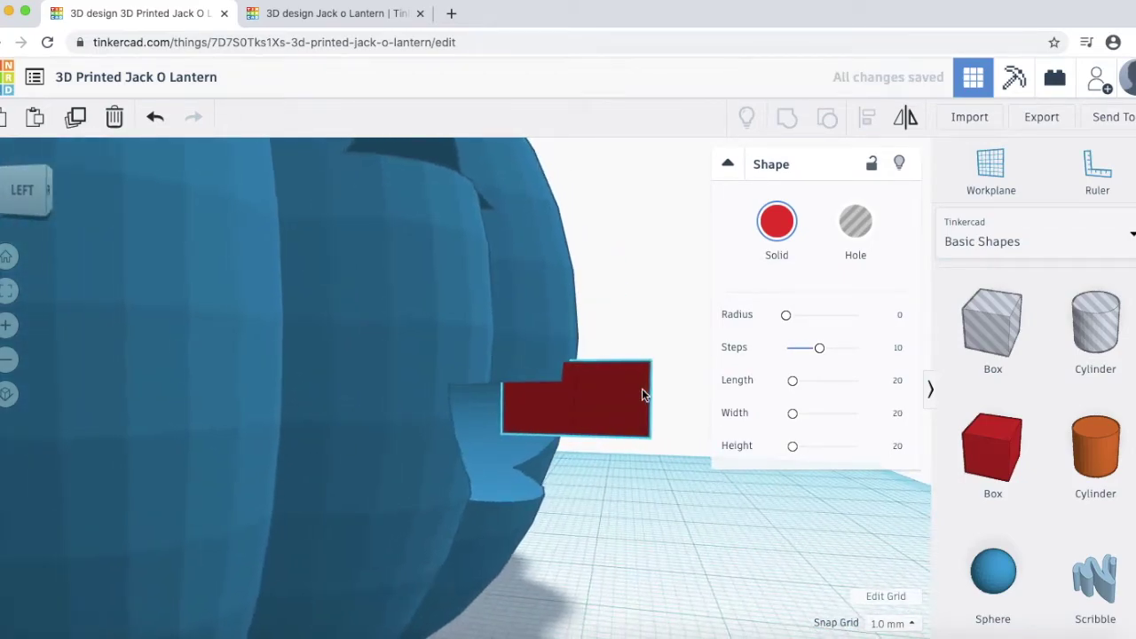
left_click_drag(630, 399, 552, 397)
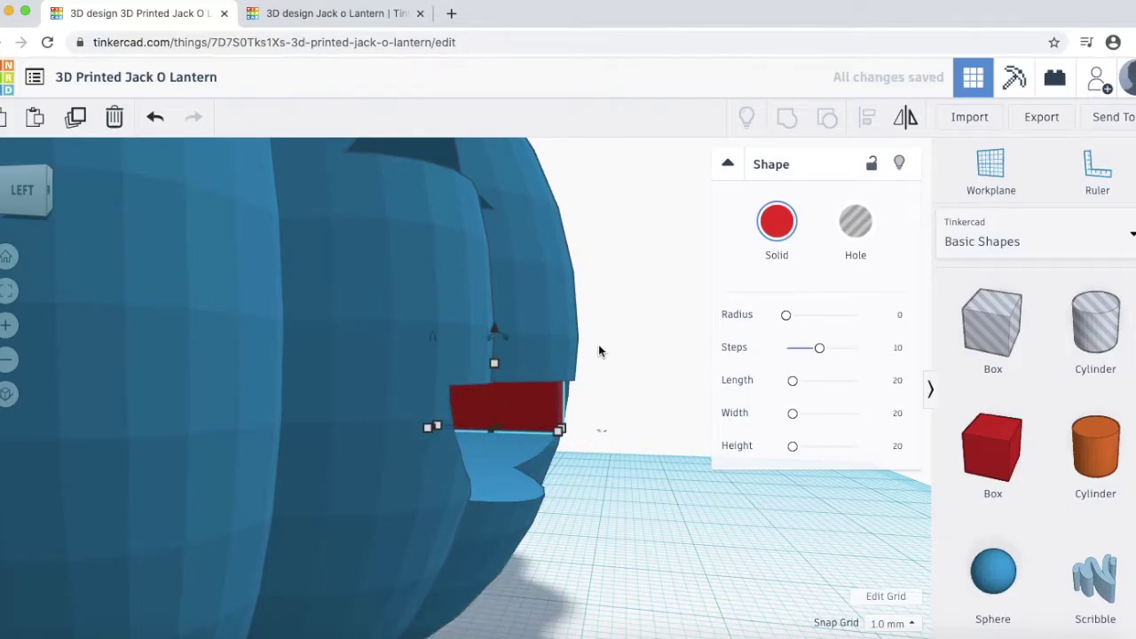
Step: From a straight front view, marquee-select both the pumpkin and the tooth
right_click_drag(598, 348, 504, 354)
right_click_drag(436, 342, 394, 339)
scroll(397, 342, "down", 5)
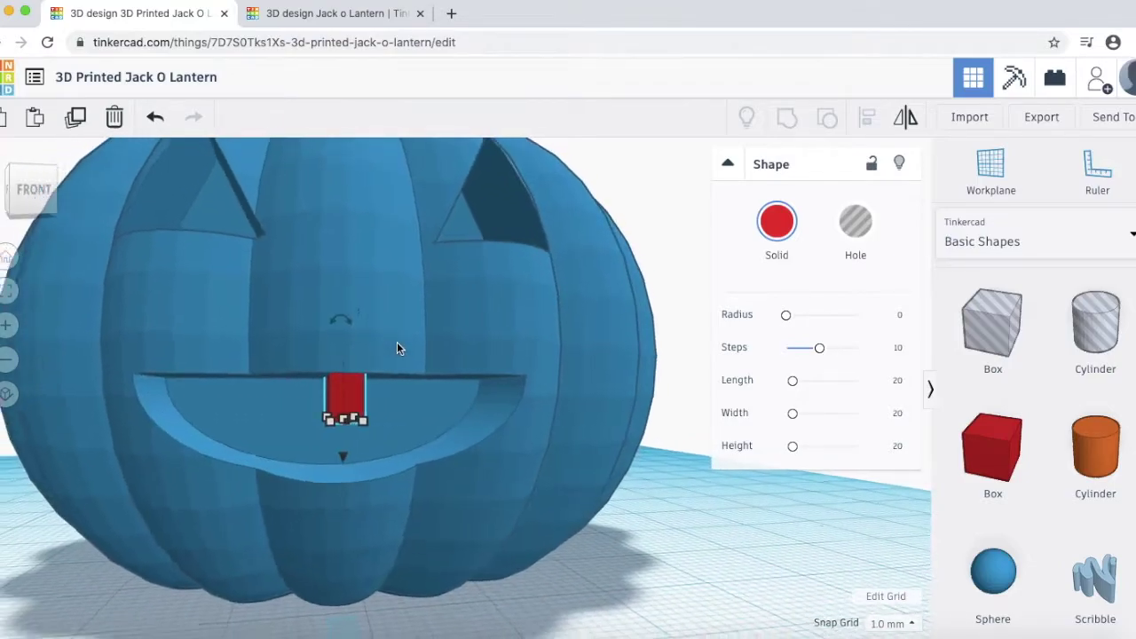
scroll(401, 354, "down", 2)
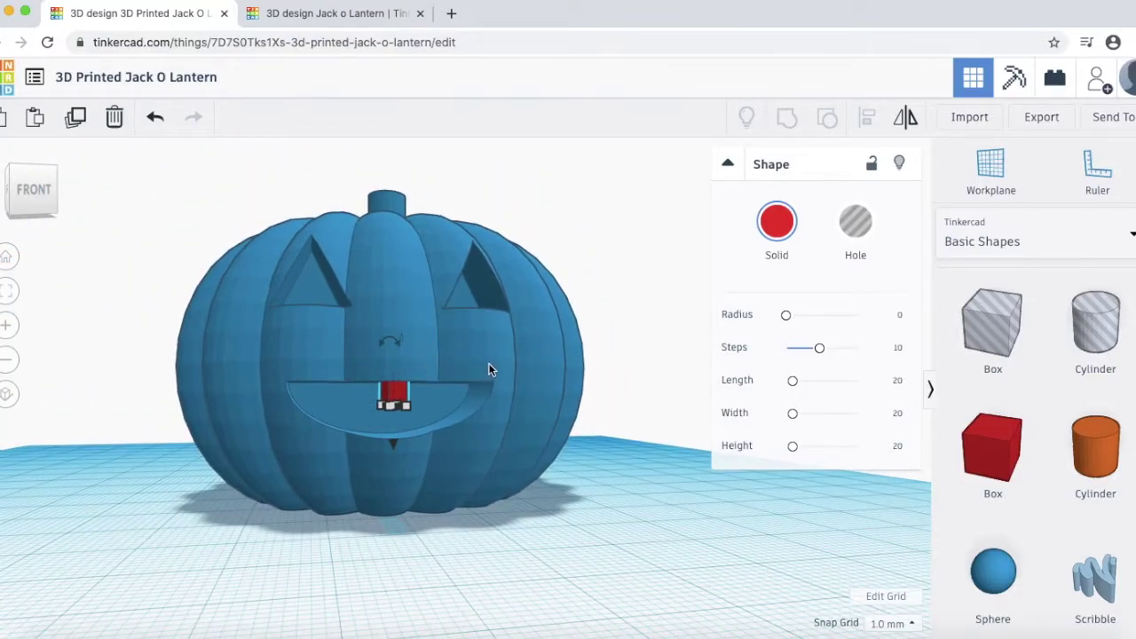
left_click_drag(119, 178, 666, 505)
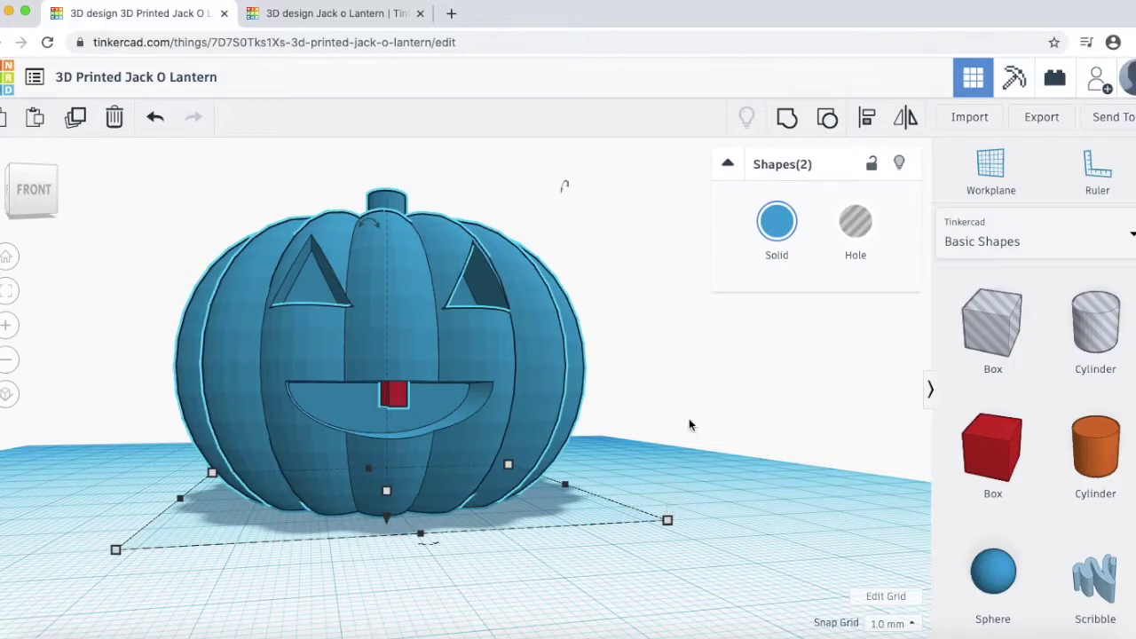
Step: Group the red tooth with the pumpkin into one blue object and inspect the grin
left_click(786, 118)
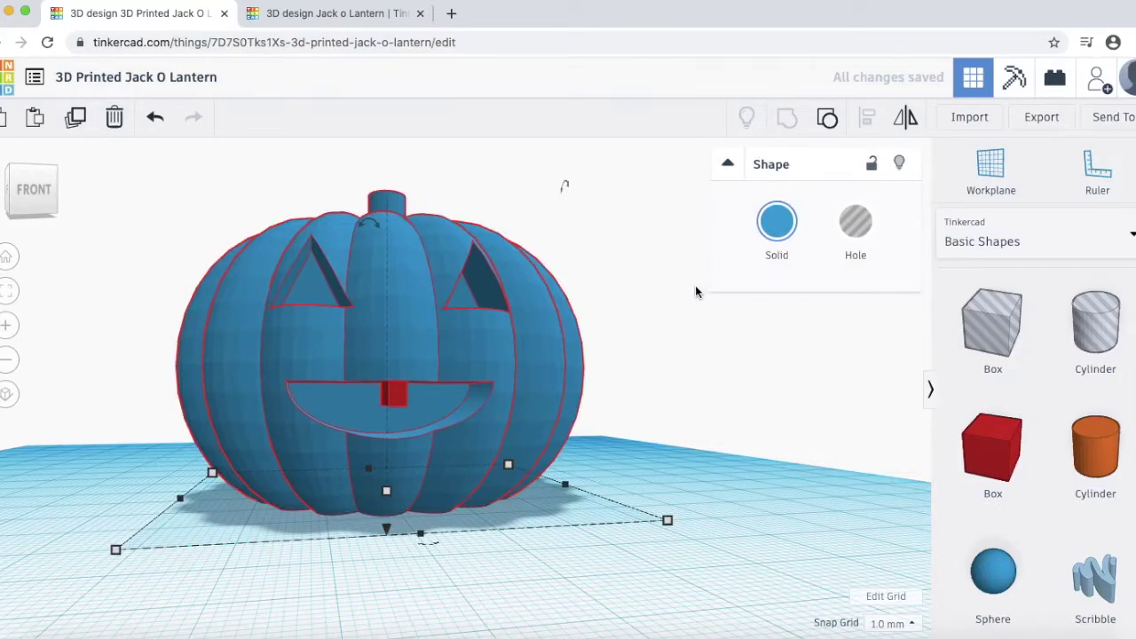
scroll(657, 302, "down", 2)
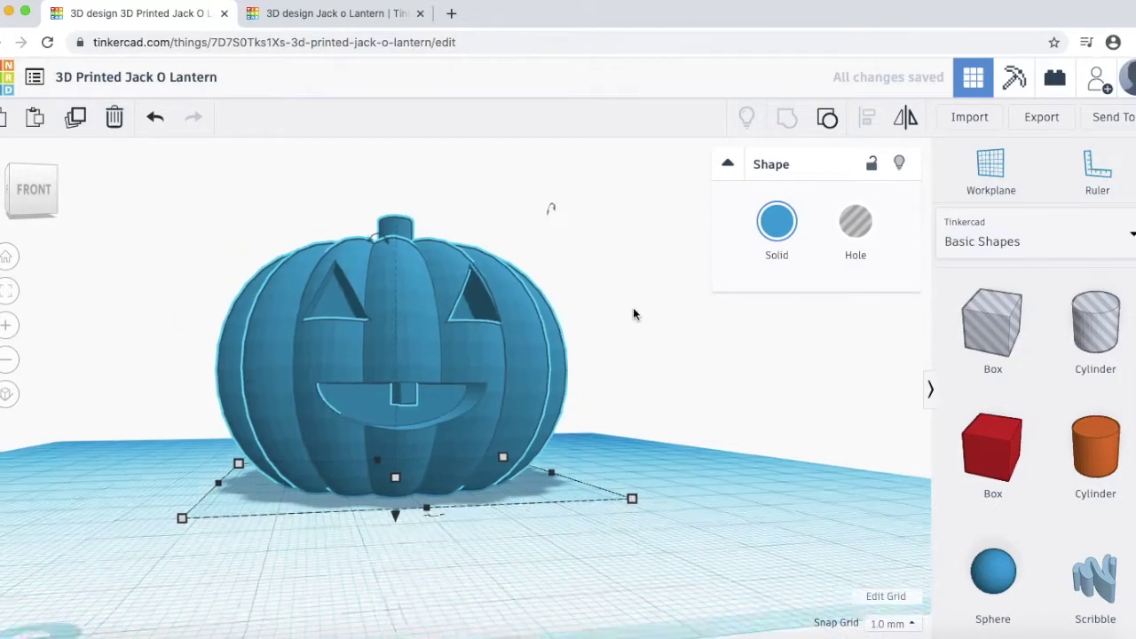
right_click_drag(633, 315, 607, 403)
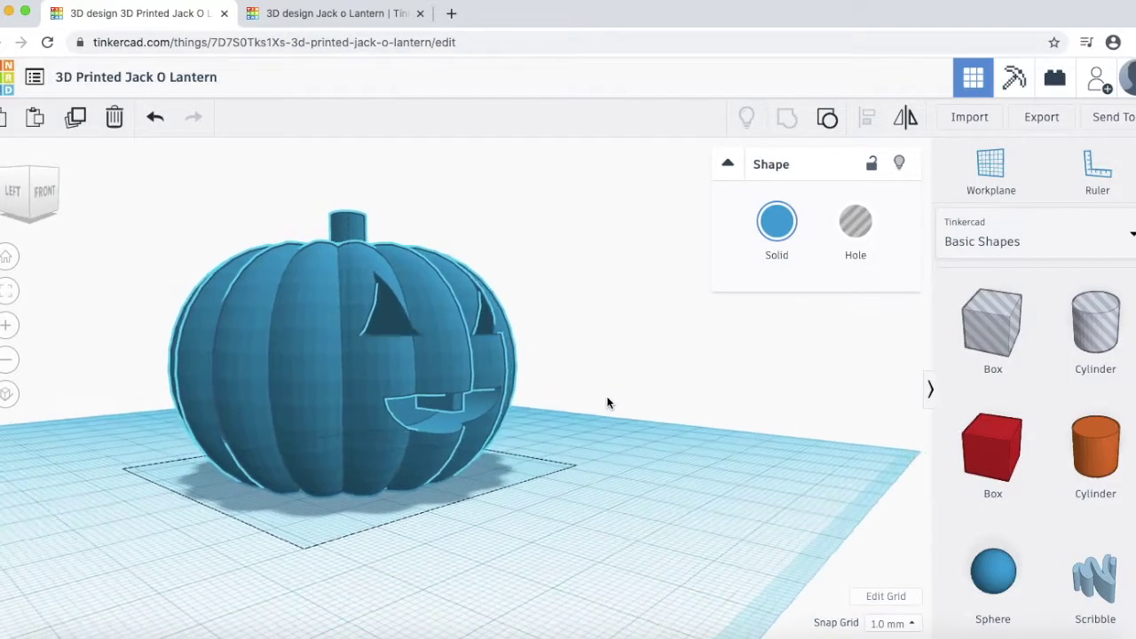
scroll(470, 412, "up", 10)
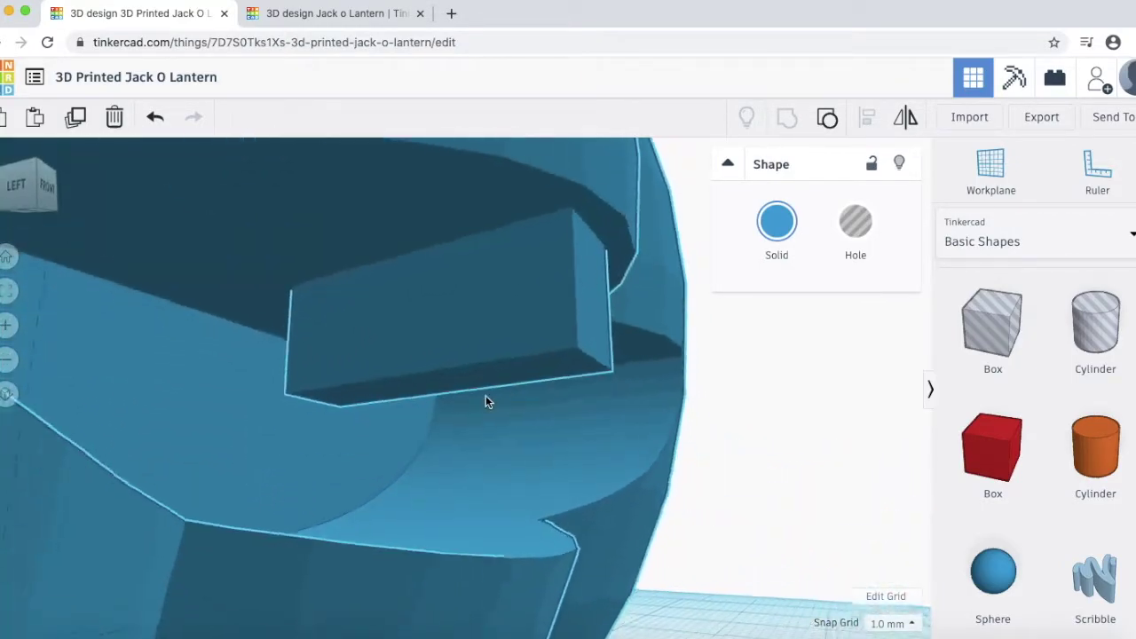
key("f")
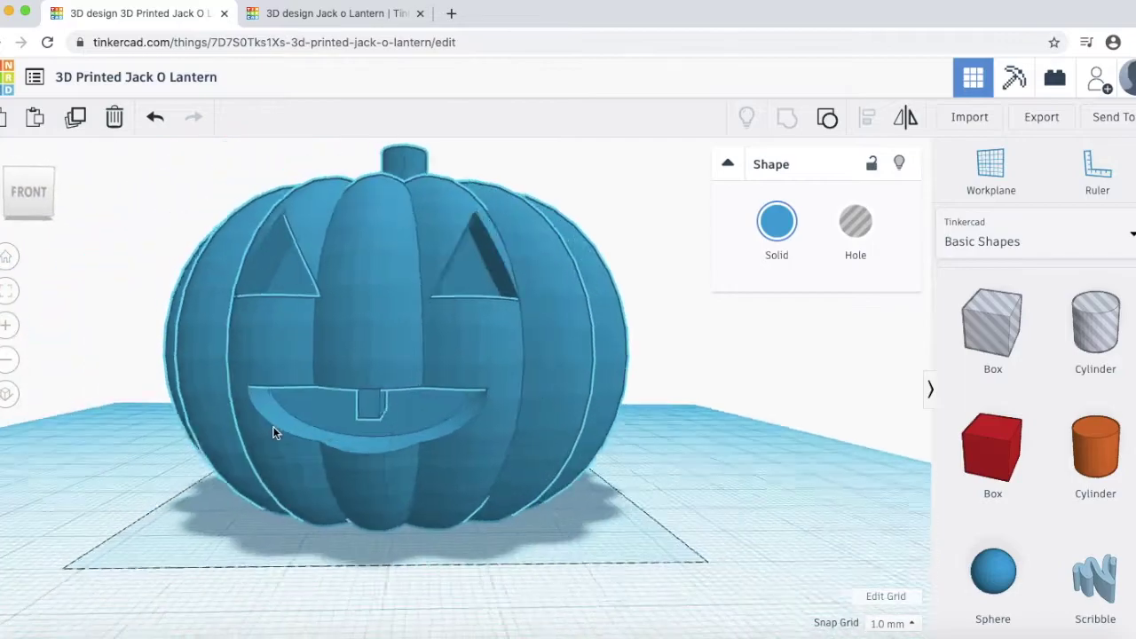
scroll(326, 432, "down", 5)
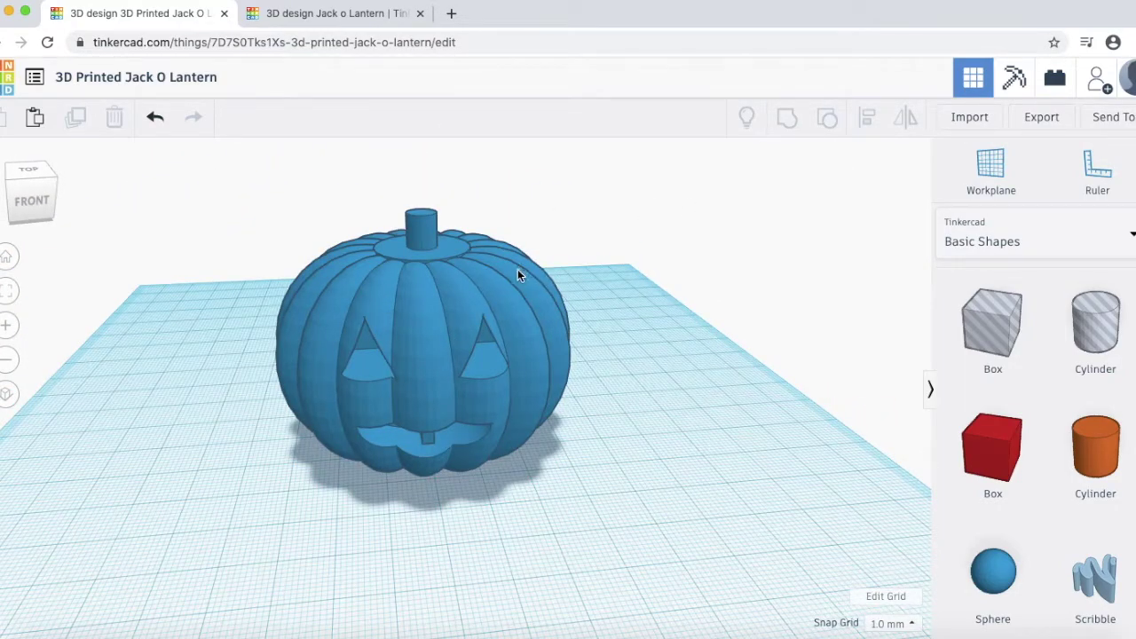
Step: Export the design for 3D printing as '3D Printed Jack O Lantern.stl'
left_click(1043, 122)
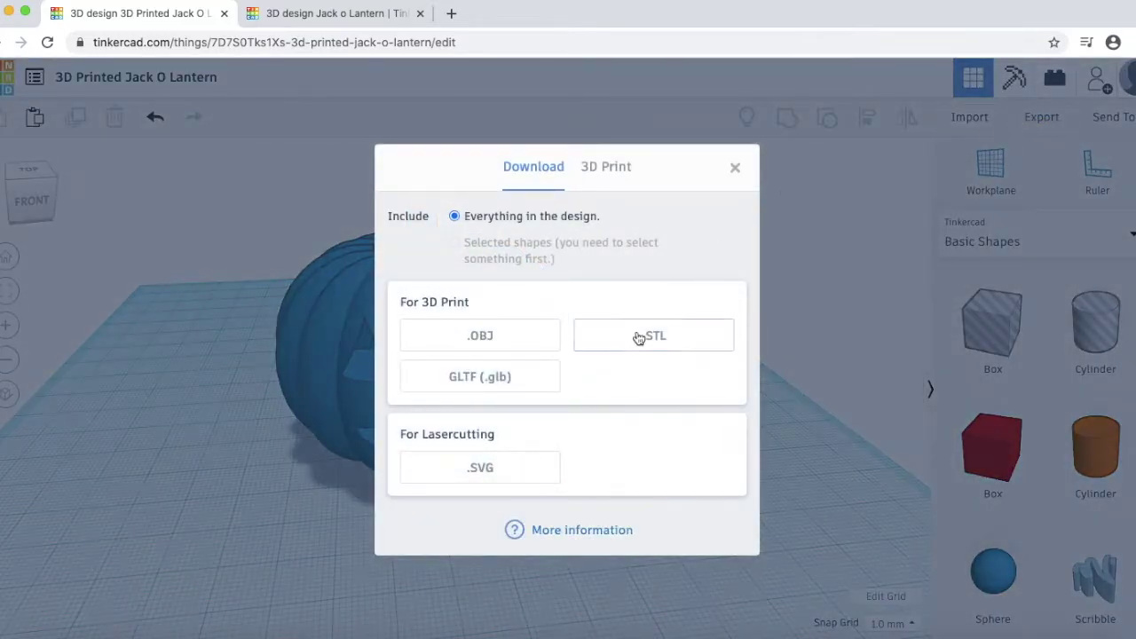
left_click(659, 340)
left_click(662, 337)
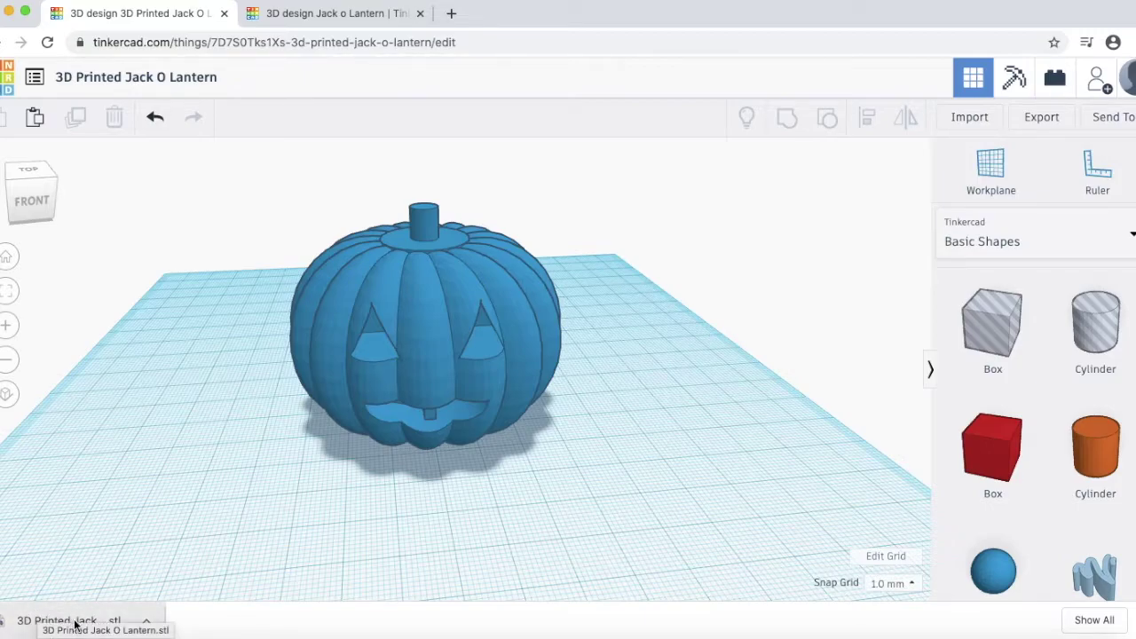
left_click(451, 13)
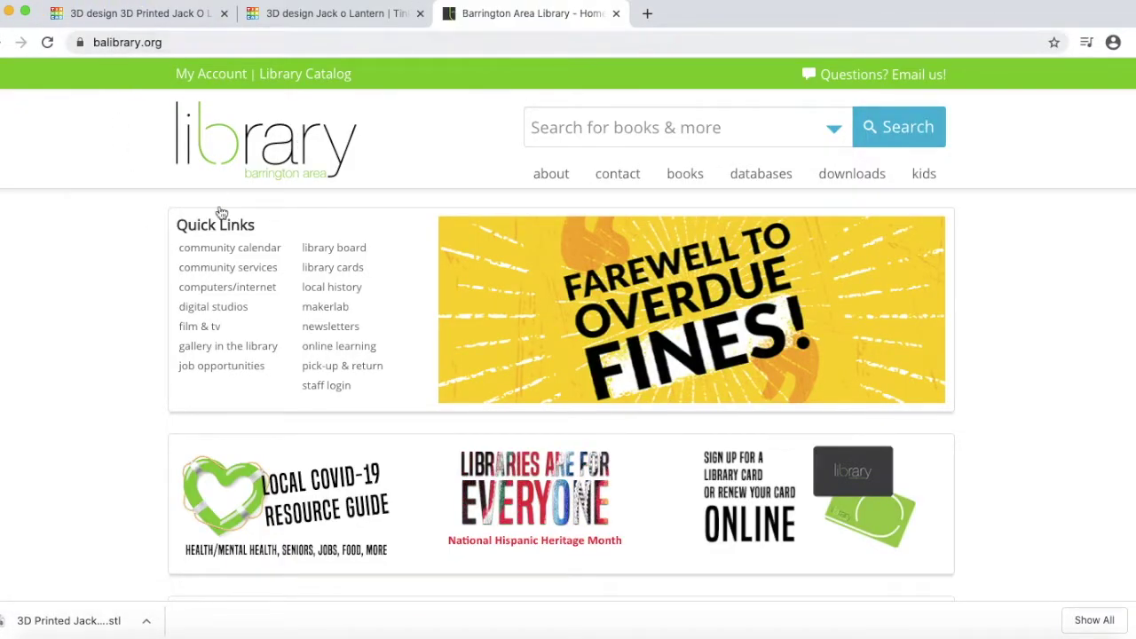
left_click(346, 310)
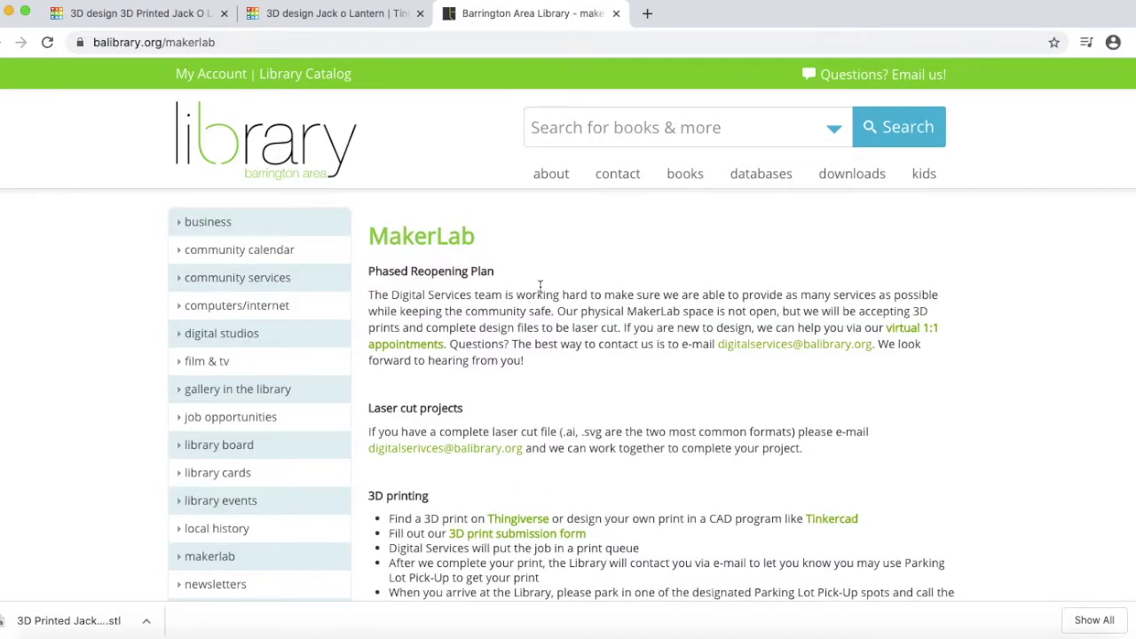
left_click(471, 536)
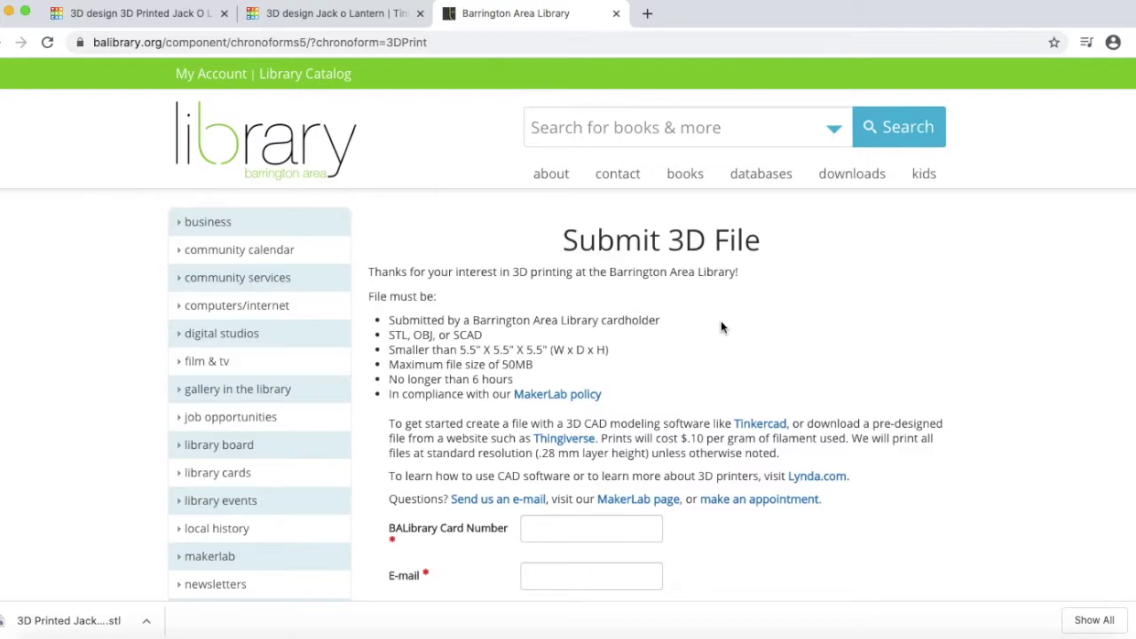
scroll(721, 334, "down", 1)
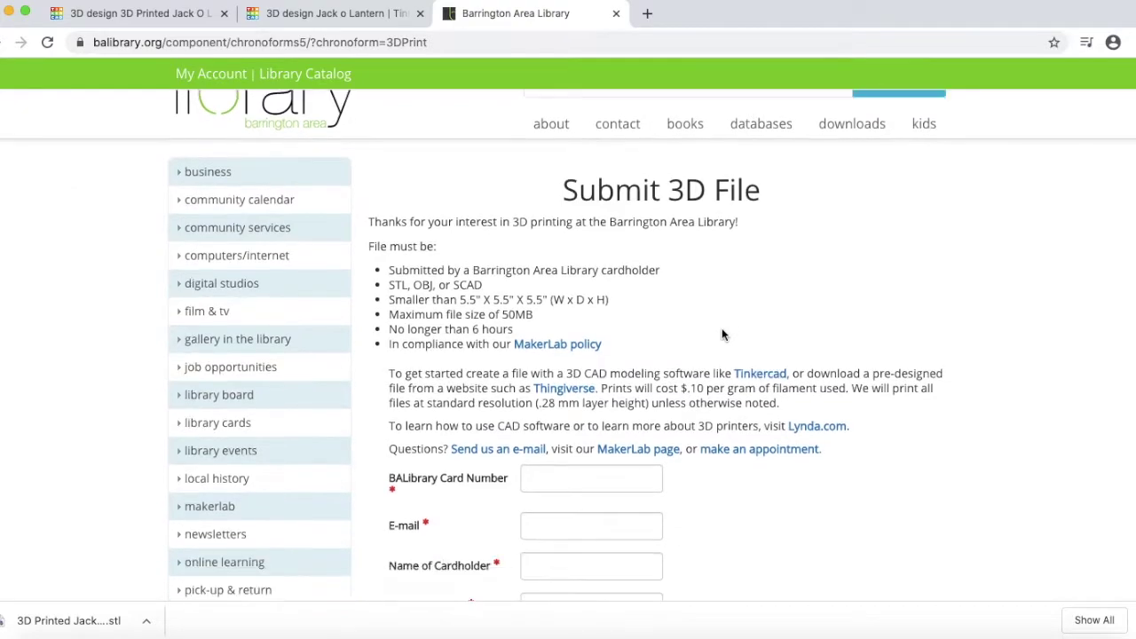
scroll(721, 334, "up", 1)
scroll(722, 333, "down", 3)
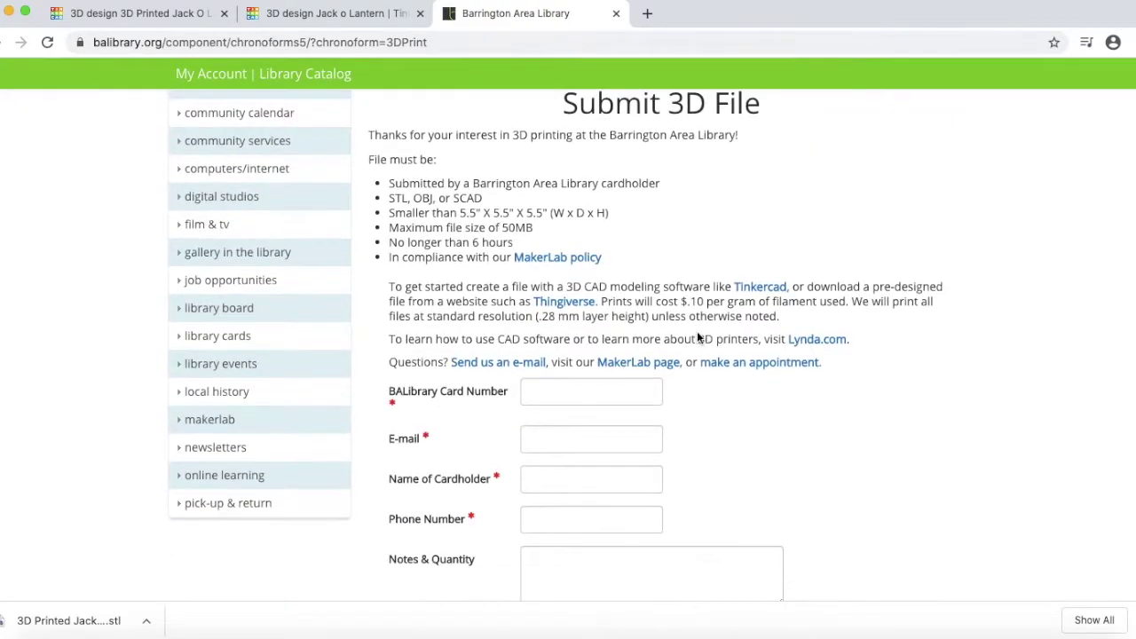
scroll(576, 413, "down", 3)
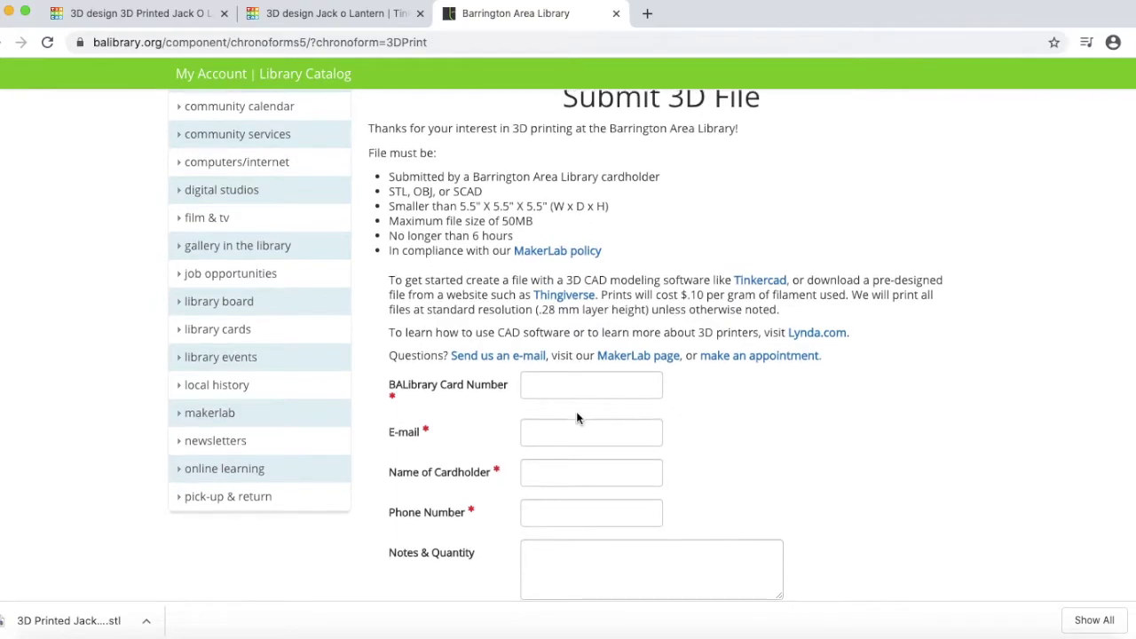
scroll(577, 411, "down", 1)
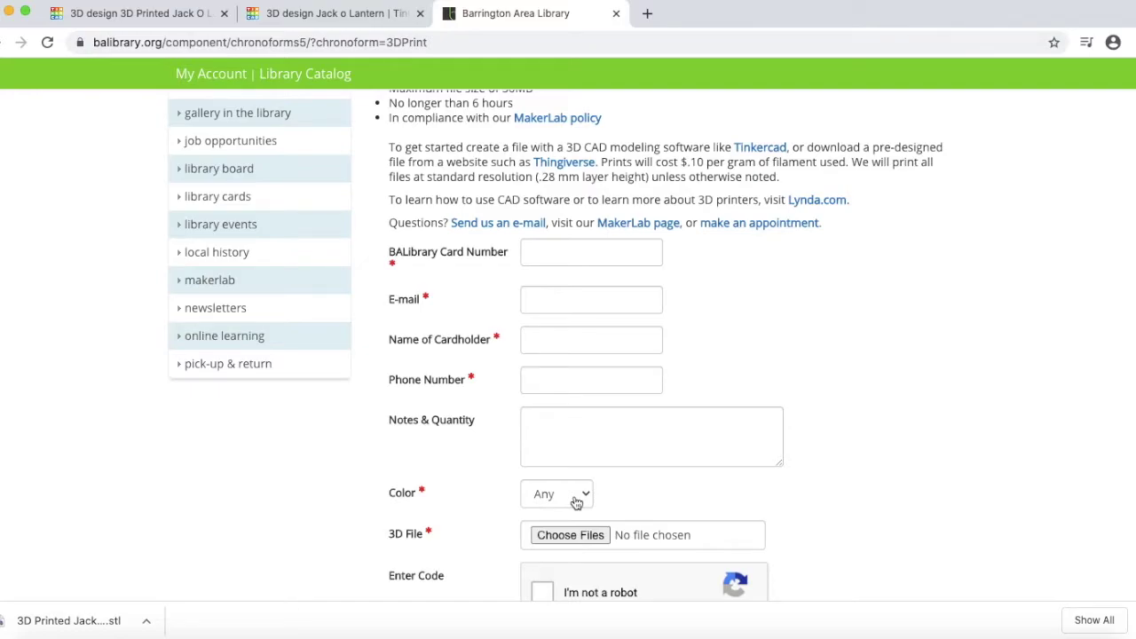
scroll(659, 505, "down", 1)
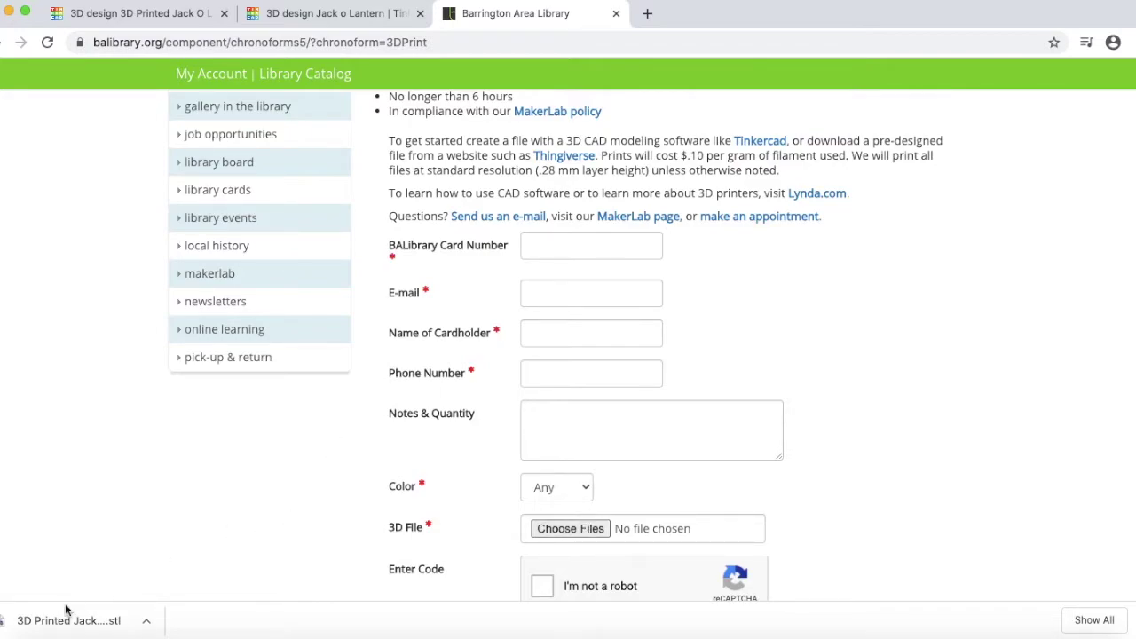
scroll(362, 475, "down", 1)
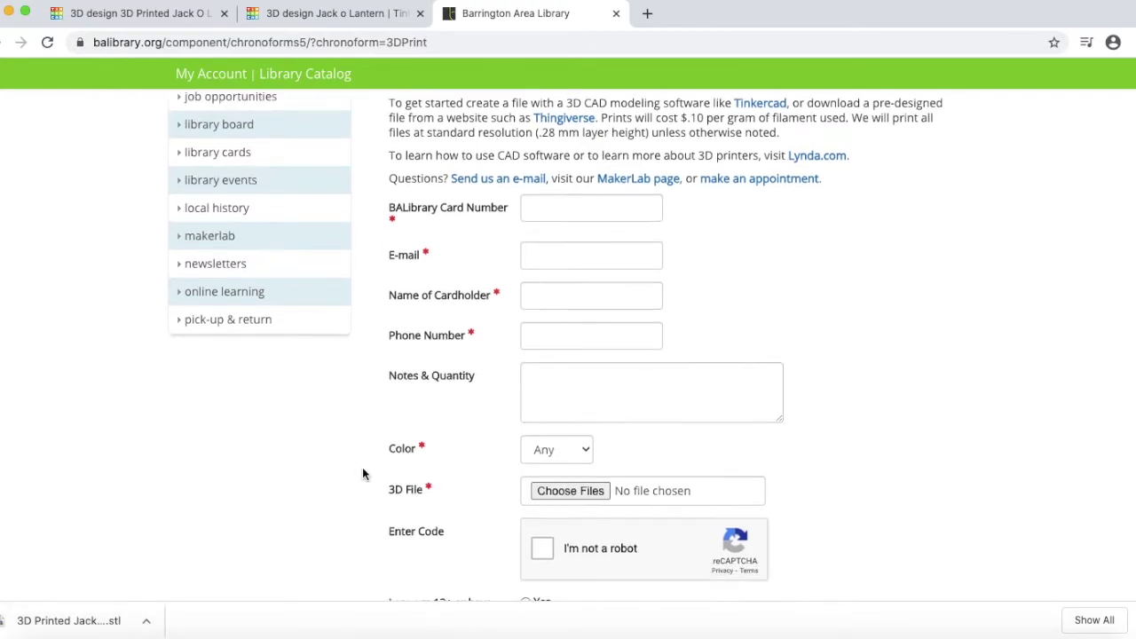
scroll(362, 470, "down", 3)
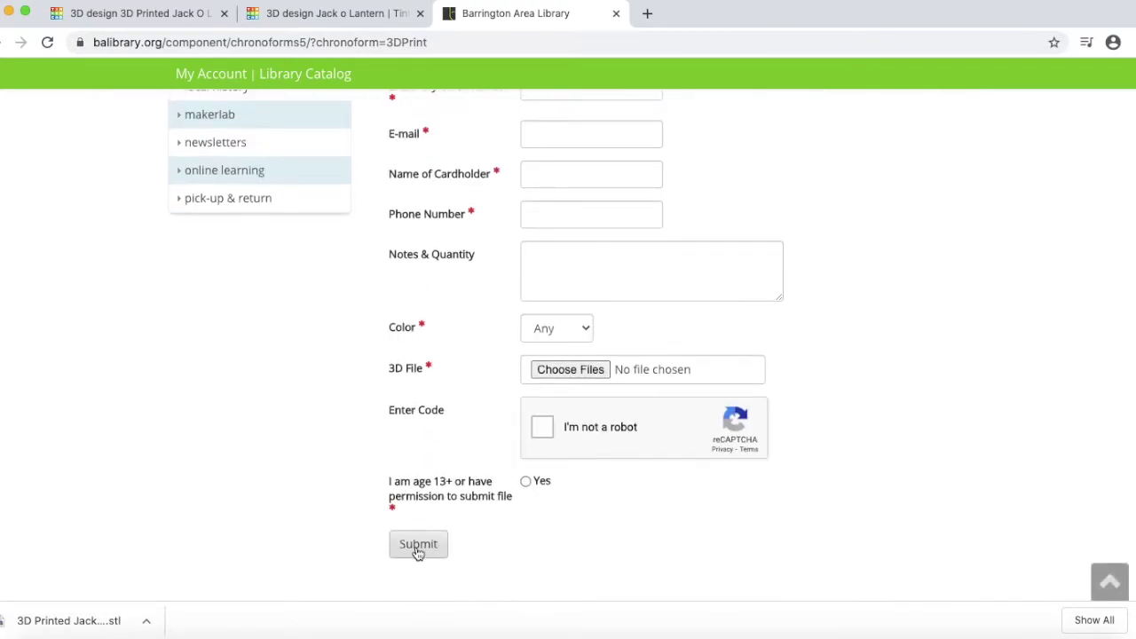
scroll(540, 494, "up", 6)
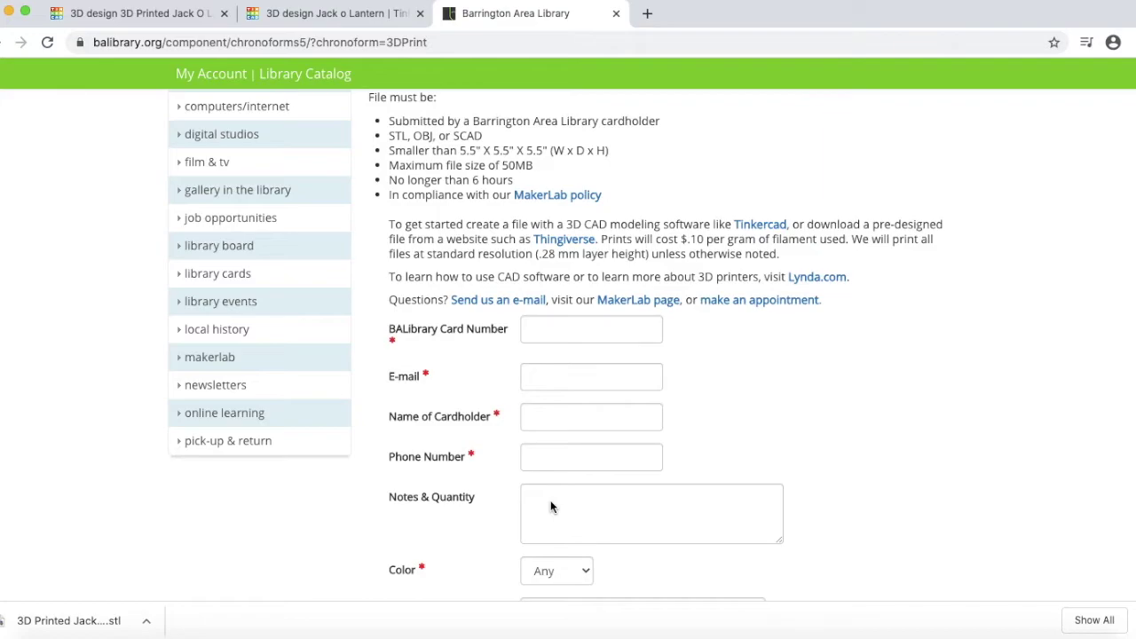
key("super+w")
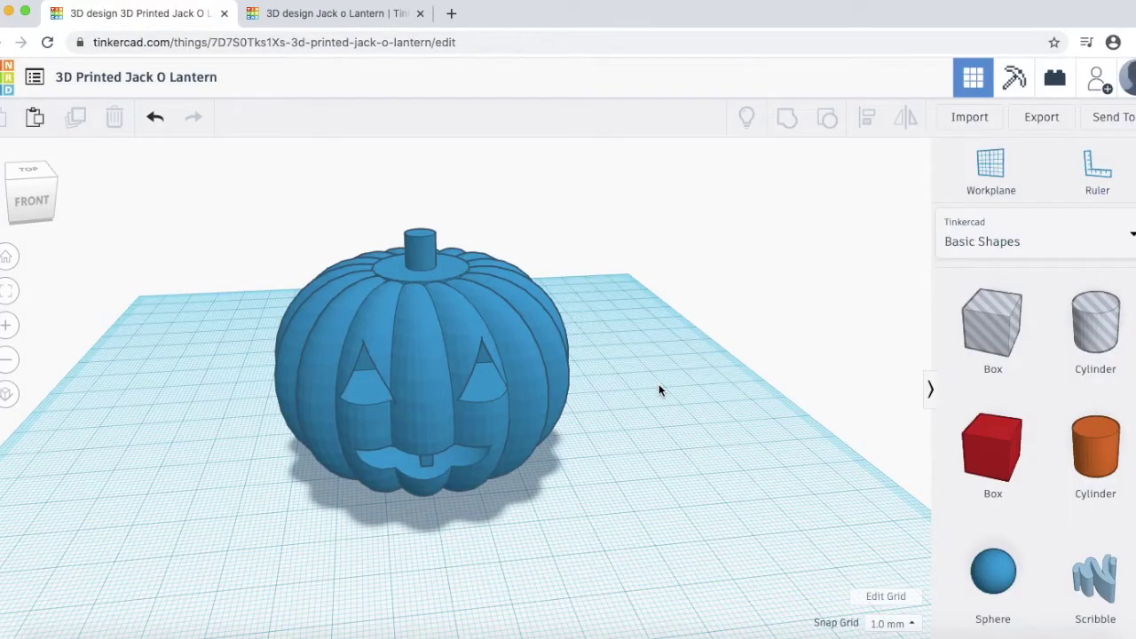